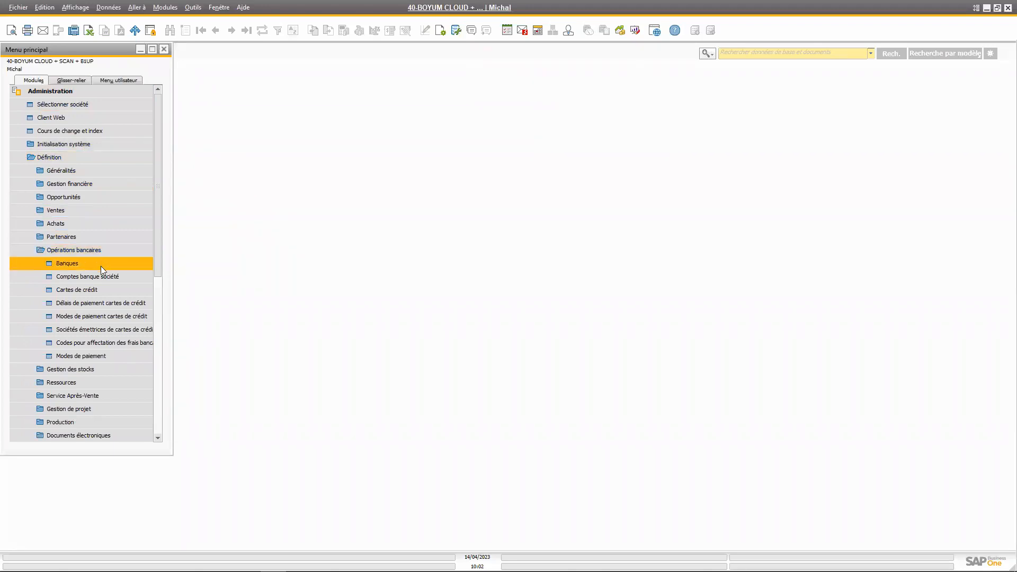
# Open the payment methods definition and display the EFT CAD record to review its bank, file format and validation settings
pyautogui.click(97, 356)
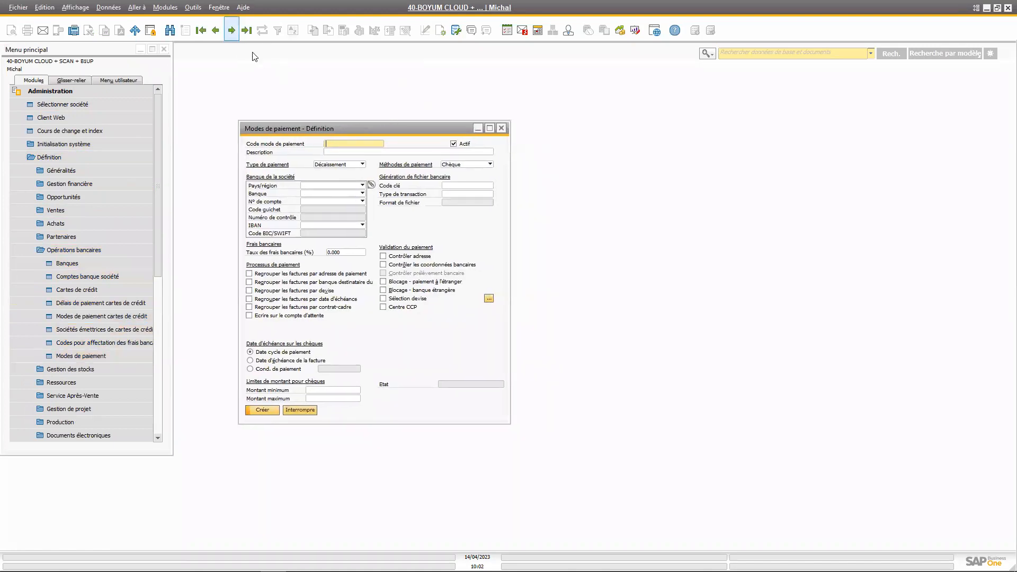
pyautogui.click(231, 30)
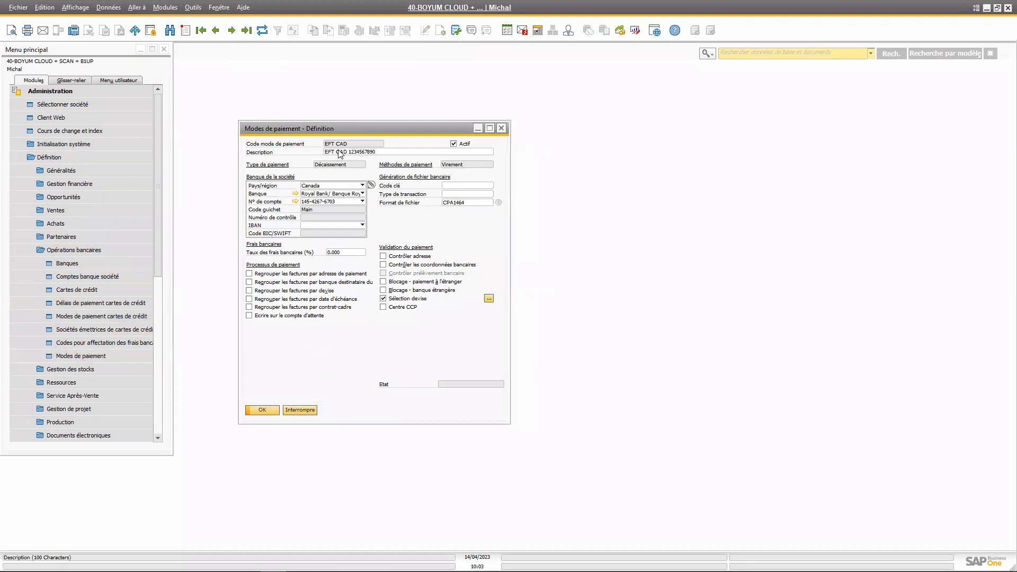
pyautogui.moveTo(367, 128); pyautogui.dragTo(347, 121)
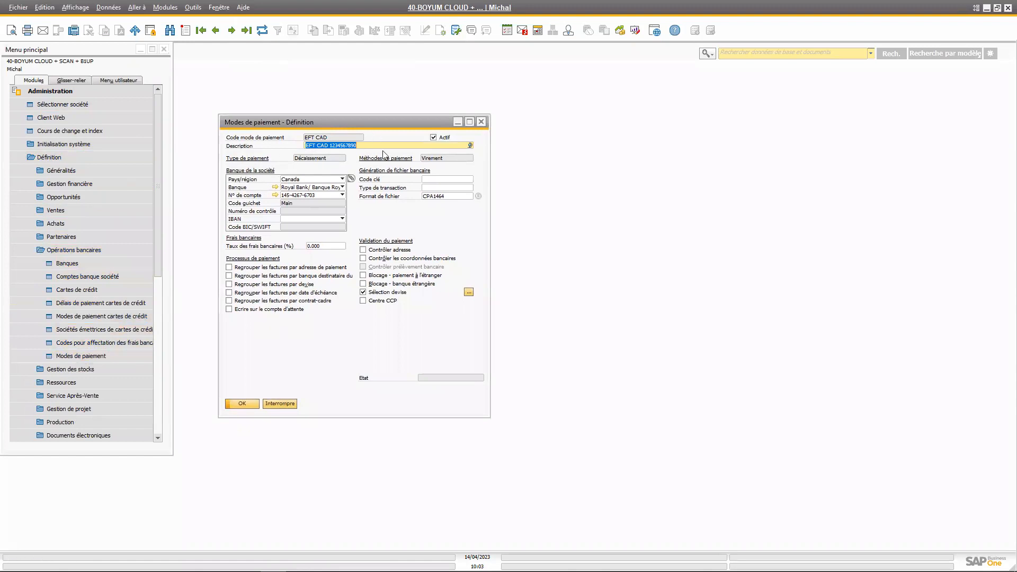
pyautogui.moveTo(410, 127); pyautogui.dragTo(425, 147)
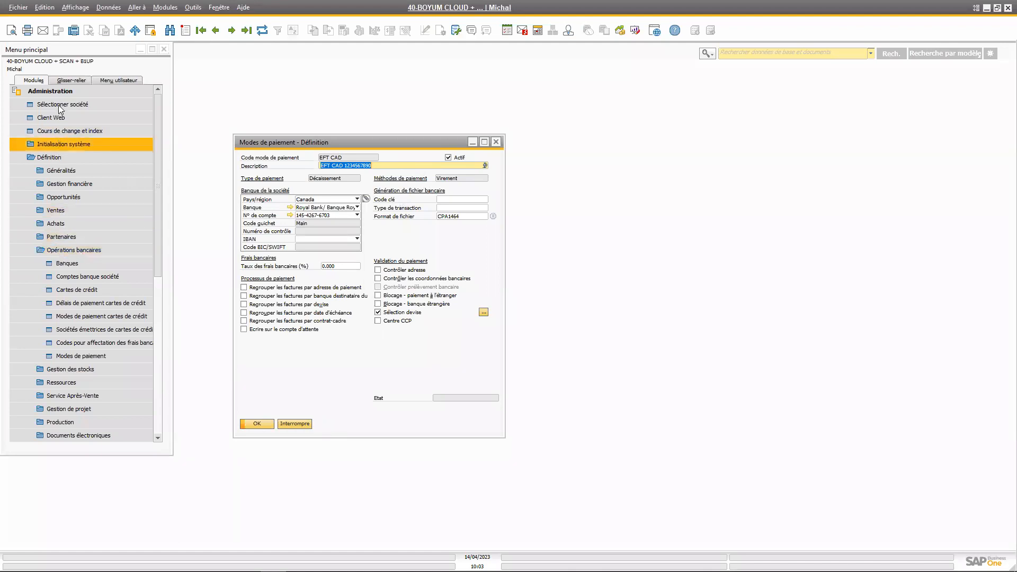
pyautogui.moveTo(319, 136); pyautogui.dragTo(320, 131)
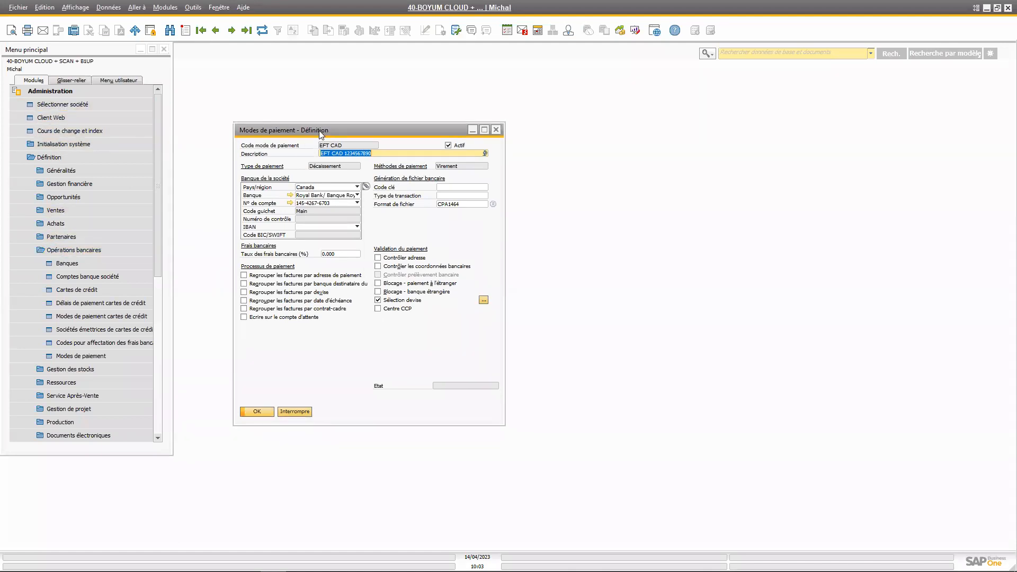
# Start a blank payment method record and review the available payment means and bank country choices
pyautogui.click(185, 31)
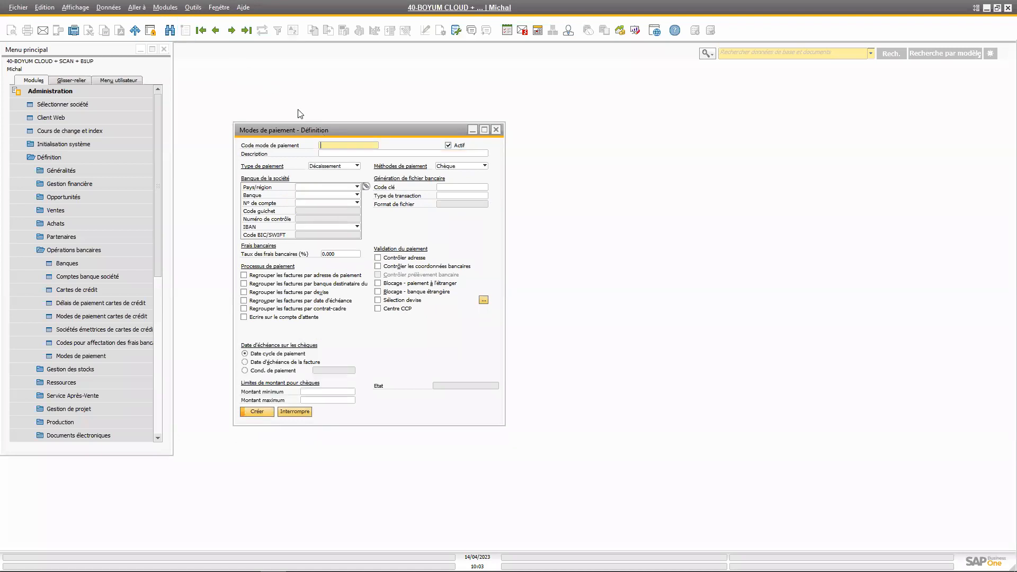
pyautogui.click(464, 166)
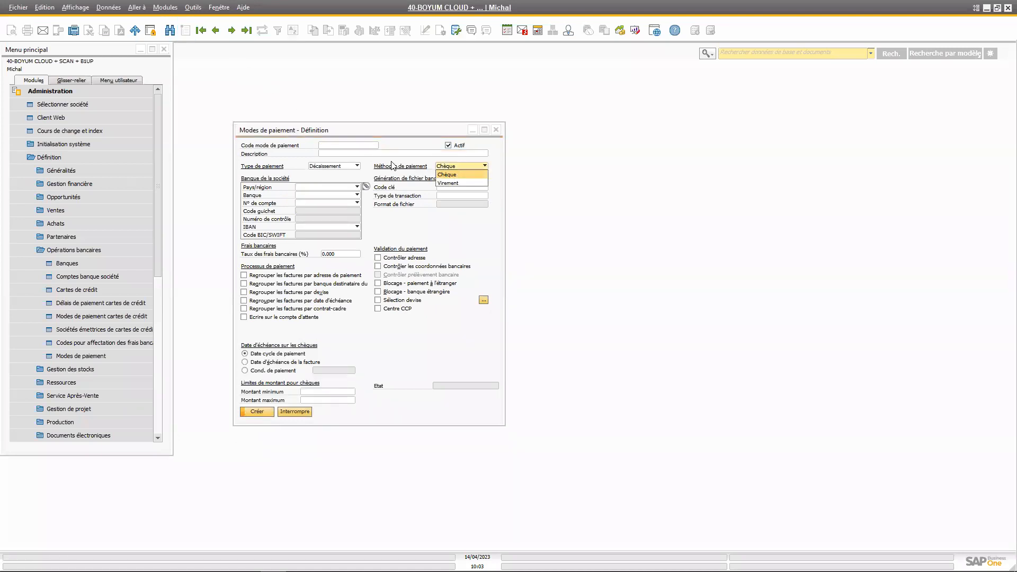
pyautogui.click(420, 128)
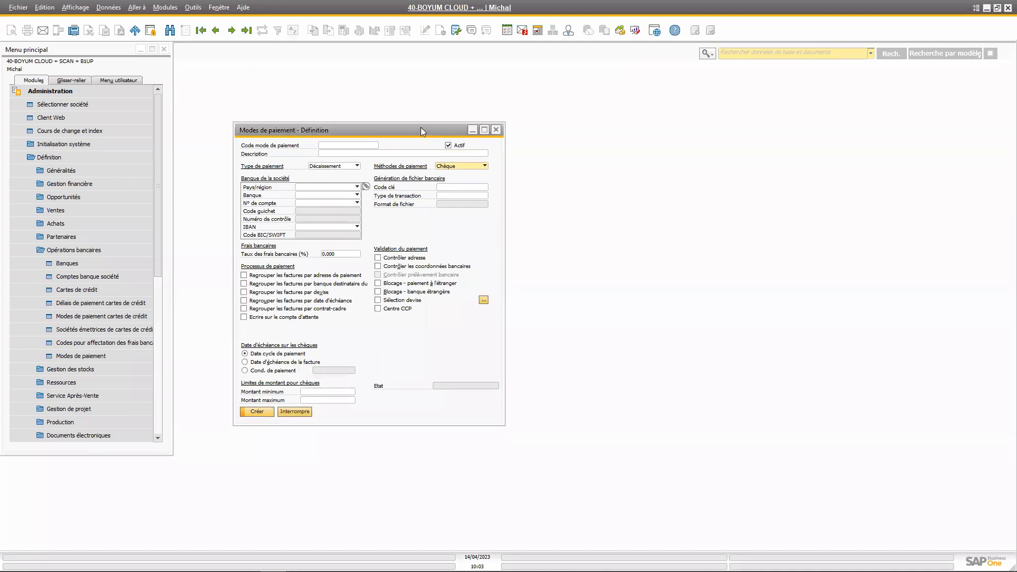
pyautogui.click(356, 187)
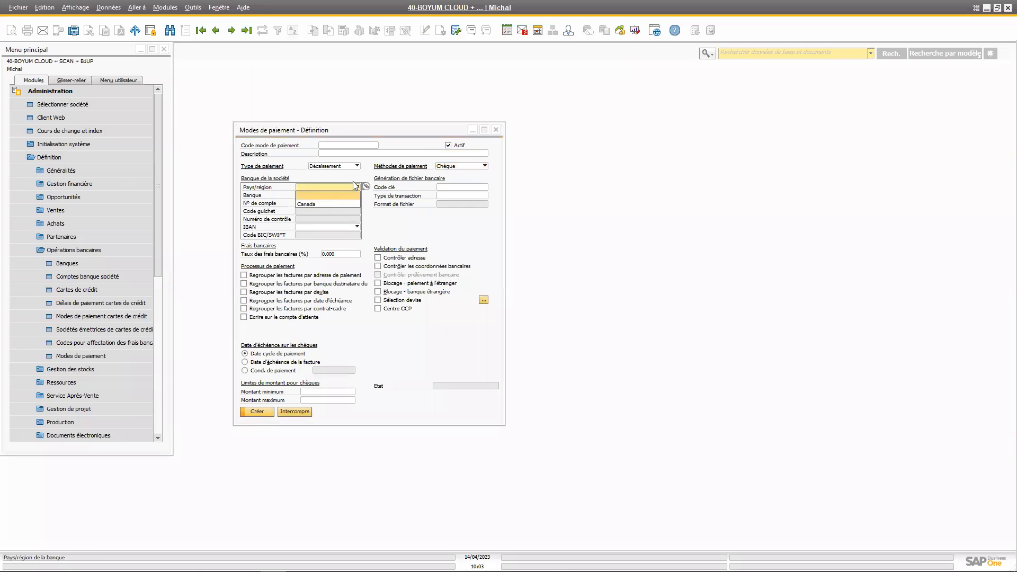
pyautogui.click(354, 184)
# Open the business partner master data form and arrange it beside the payment methods definition
pyautogui.moveTo(320, 135); pyautogui.dragTo(530, 113)
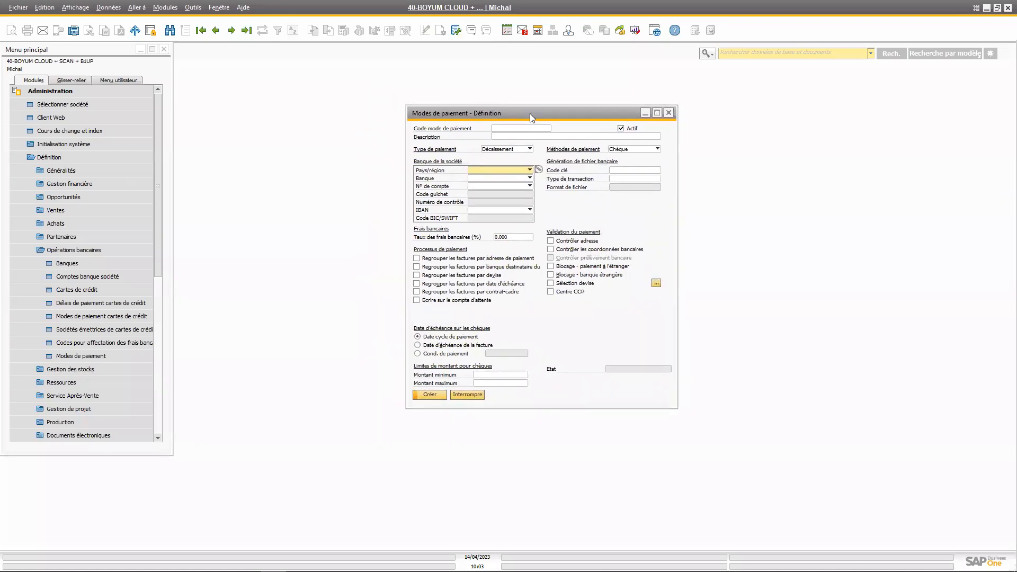
pyautogui.click(39, 93)
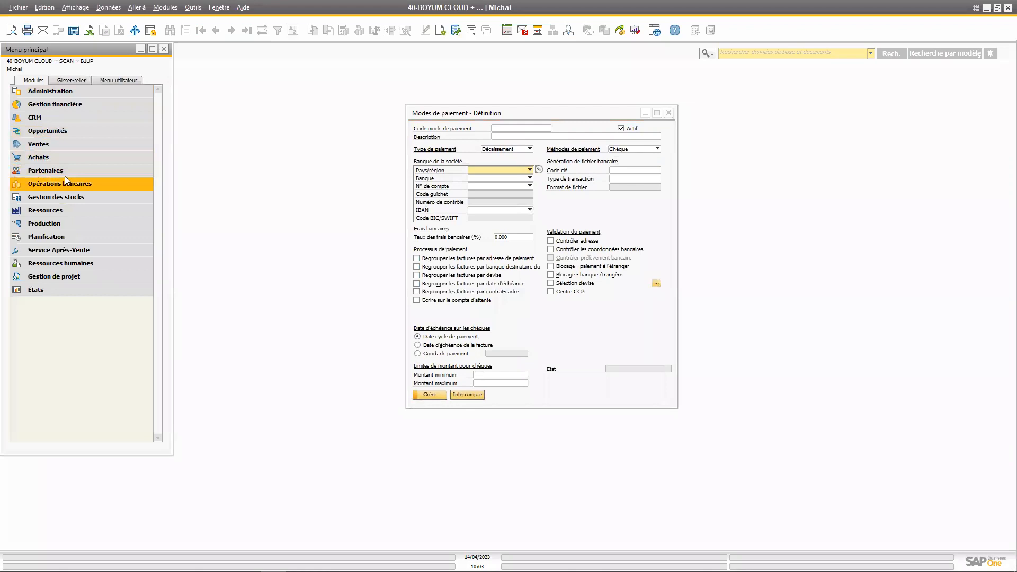
pyautogui.click(64, 171)
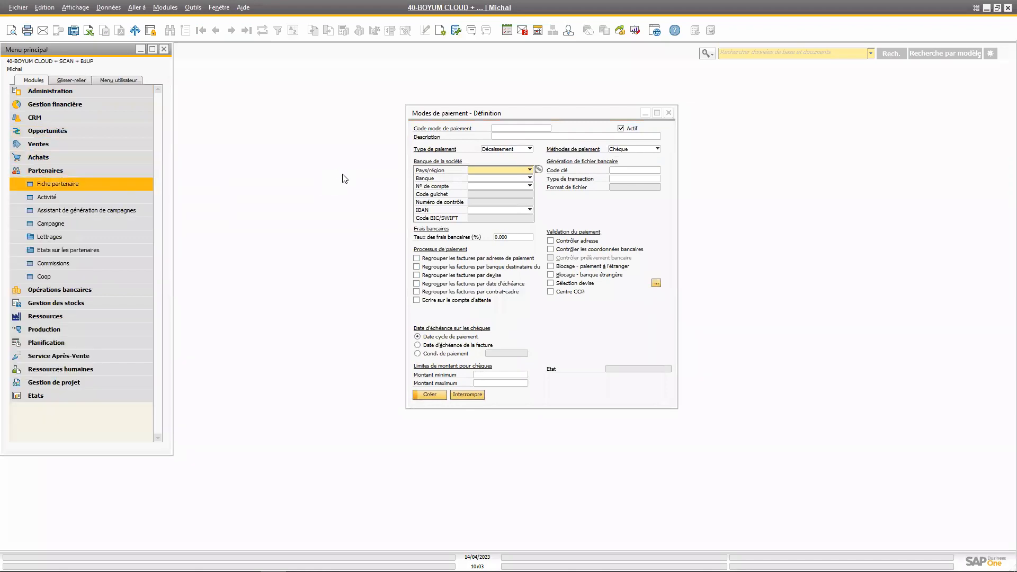
pyautogui.moveTo(505, 136); pyautogui.dragTo(187, 201)
pyautogui.moveTo(549, 112); pyautogui.dragTo(769, 108)
pyautogui.moveTo(360, 200); pyautogui.dragTo(237, 142)
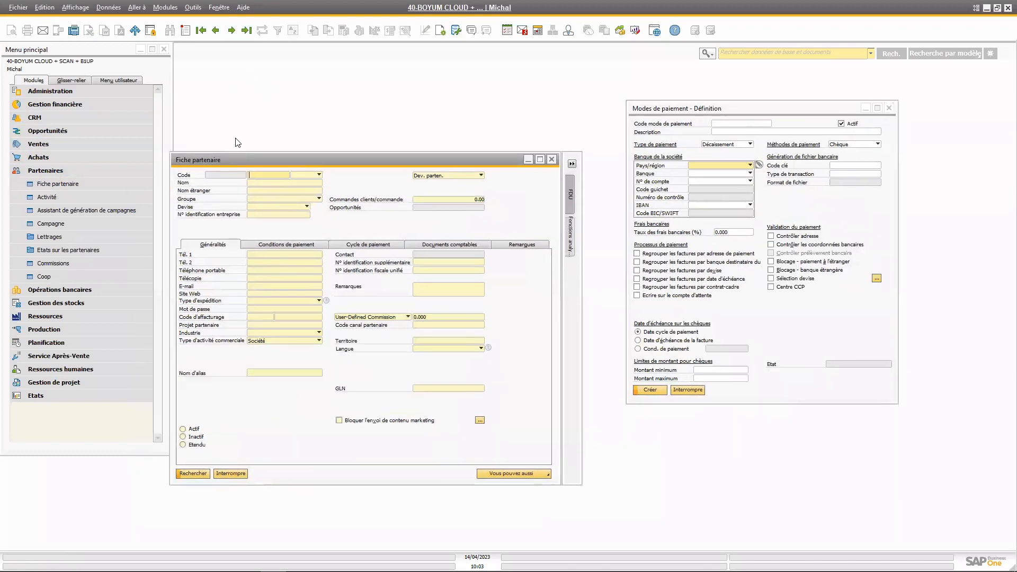
# Search all supplier-type partners with the wildcard * and load the record of Fournisseur 002
pyautogui.click(318, 175)
pyautogui.click(274, 175)
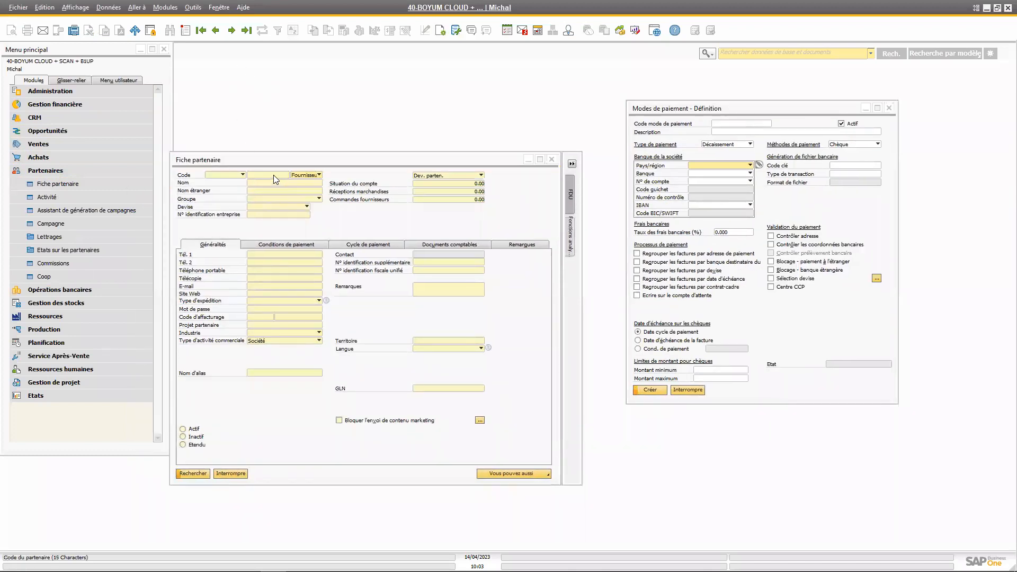
pyautogui.write('*')
pyautogui.press('Return')
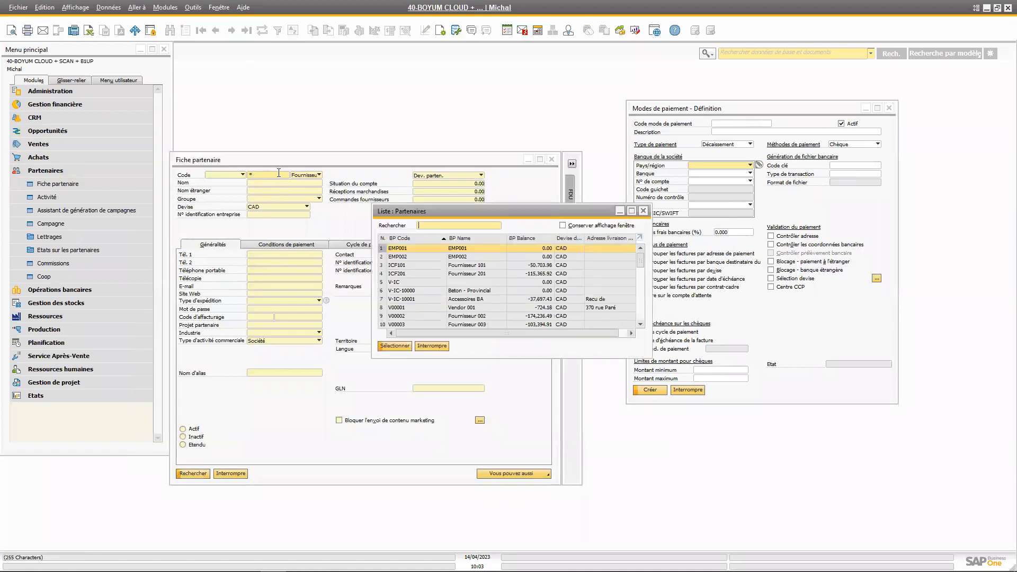
pyautogui.click(400, 317)
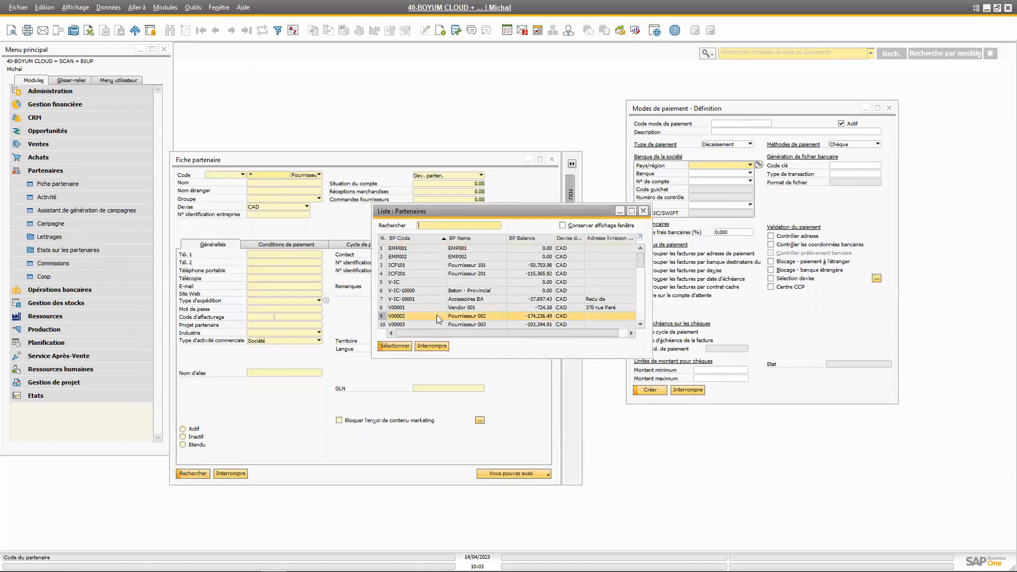
pyautogui.doubleClick(466, 317)
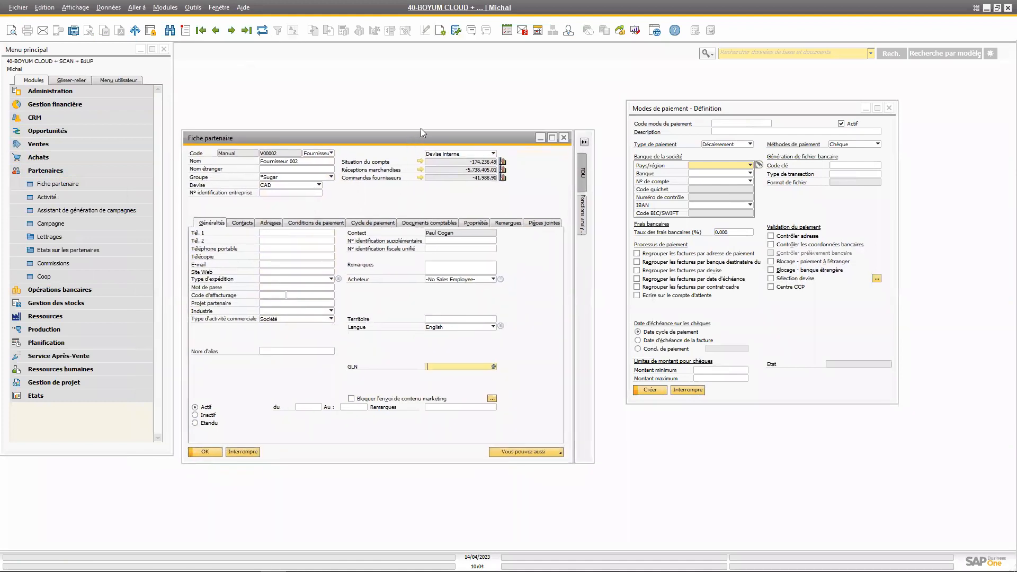
# Review the supplier's payment terms and its partner bank accounts definition, leaving the accounts list without adding an entry
pyautogui.click(327, 204)
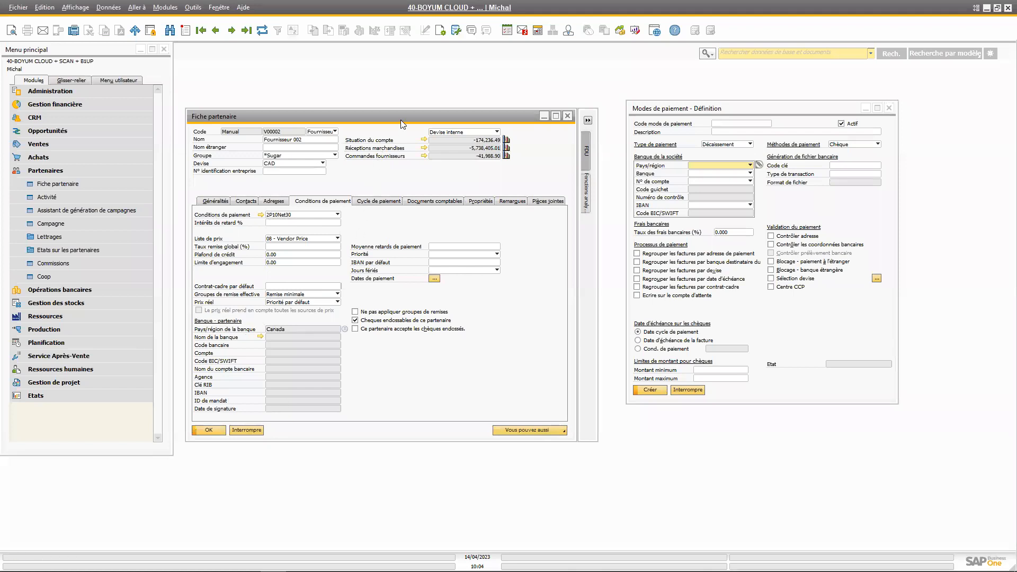
pyautogui.moveTo(413, 109); pyautogui.dragTo(423, 100)
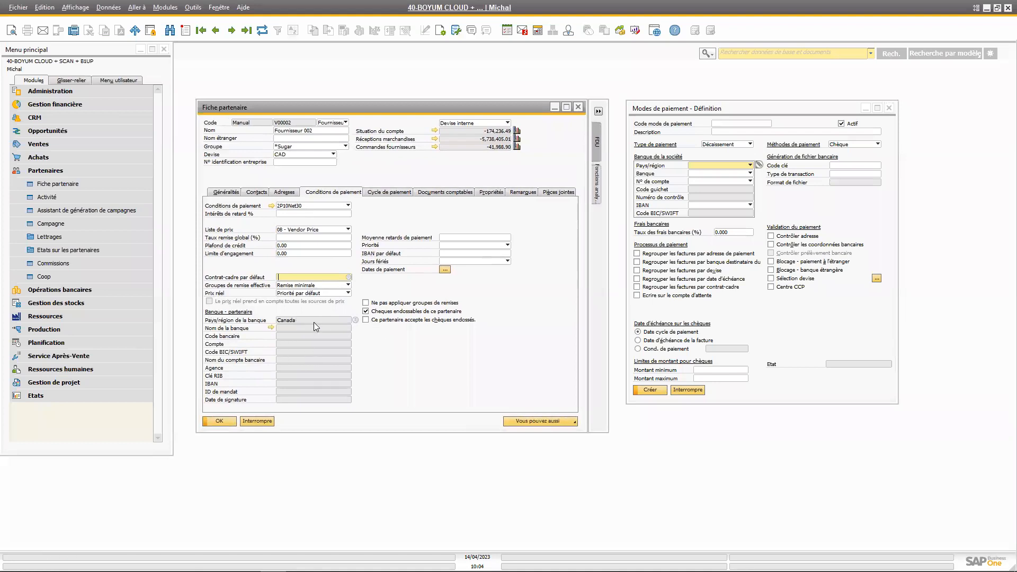
pyautogui.click(352, 340)
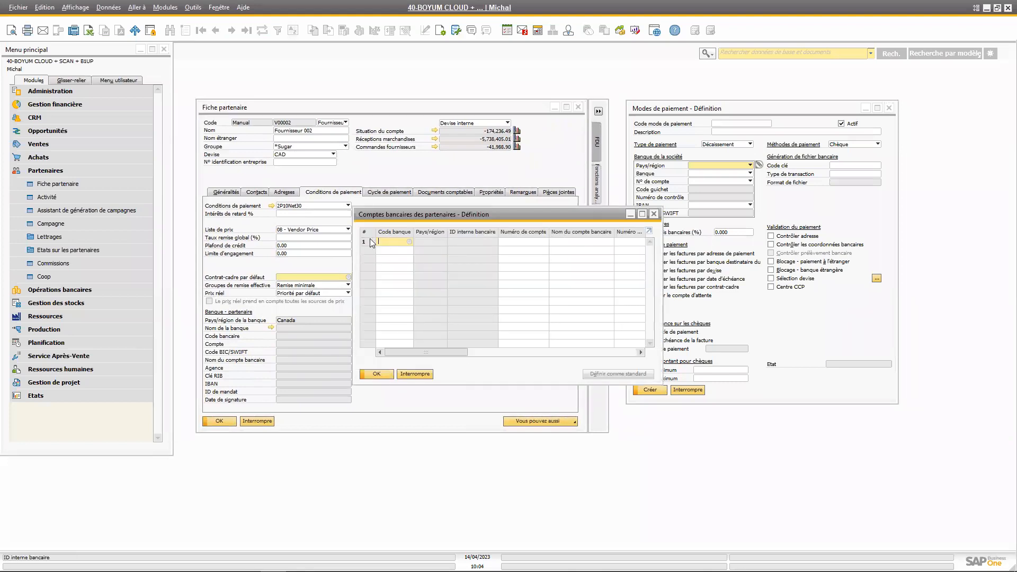
pyautogui.moveTo(568, 215); pyautogui.dragTo(497, 268)
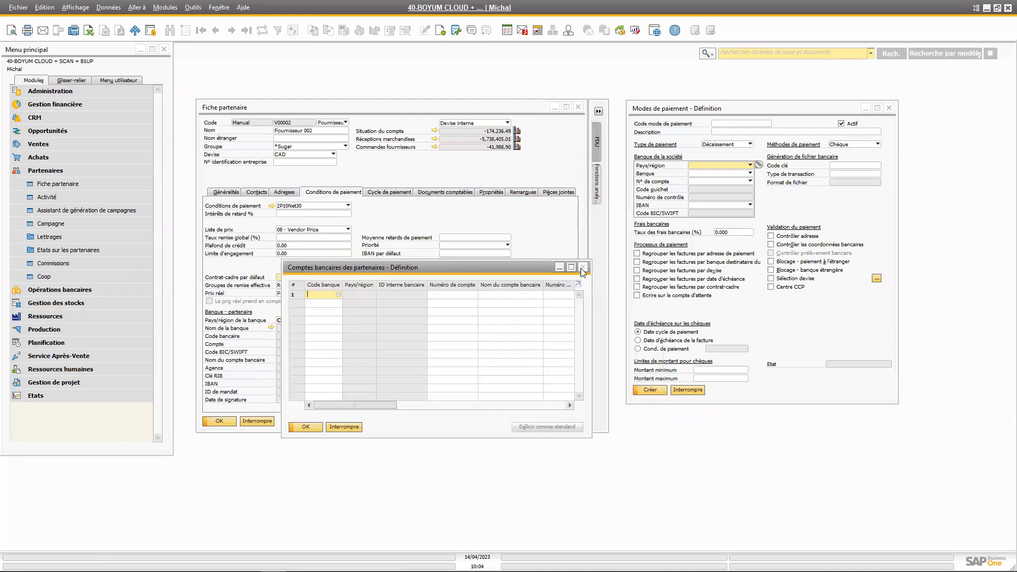
pyautogui.press('Escape')
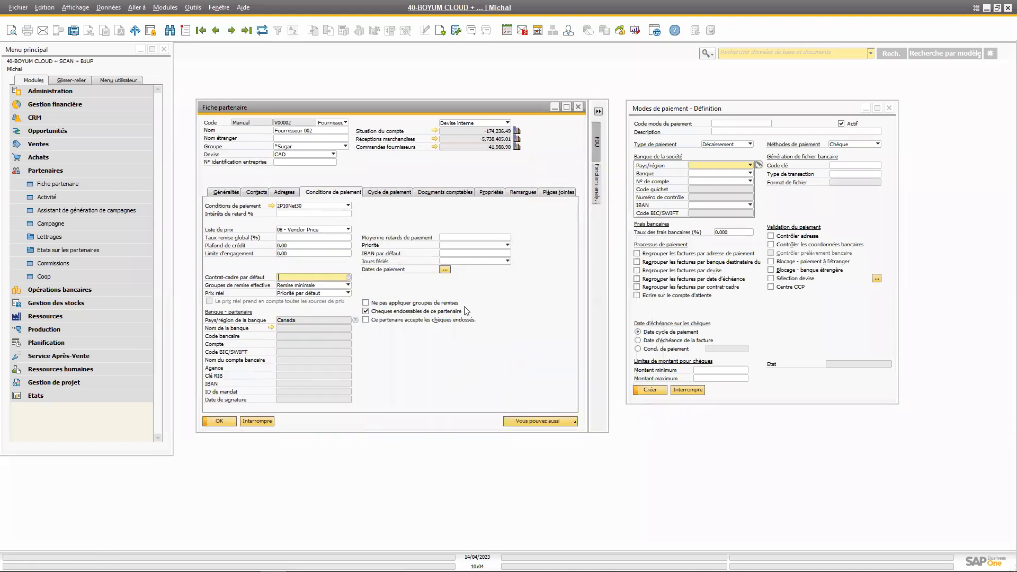
pyautogui.moveTo(477, 108); pyautogui.dragTo(484, 110)
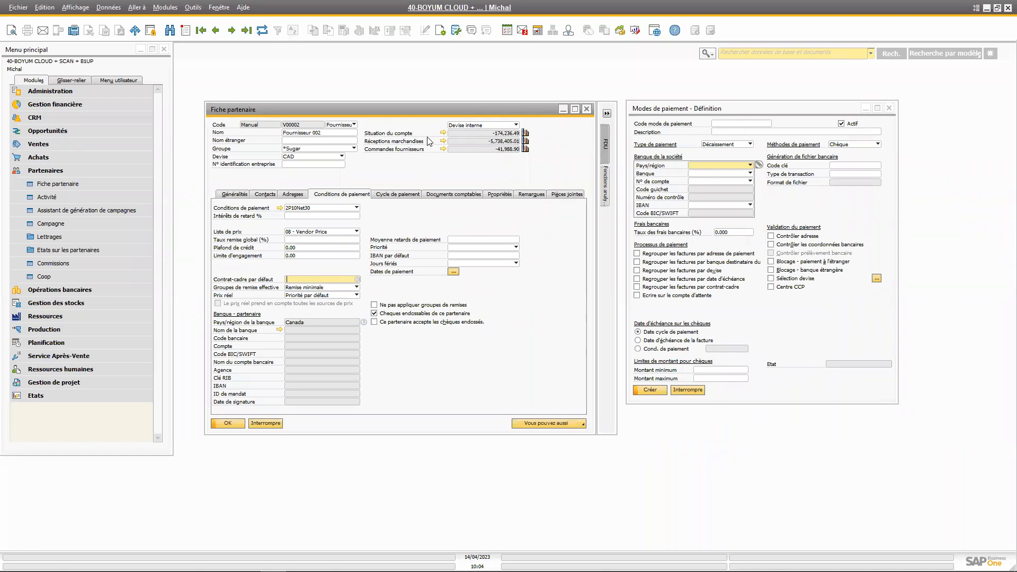
# Show the supplier's payment cycle settings with the company's main bank and the available payment methods
pyautogui.moveTo(432, 109); pyautogui.dragTo(434, 108)
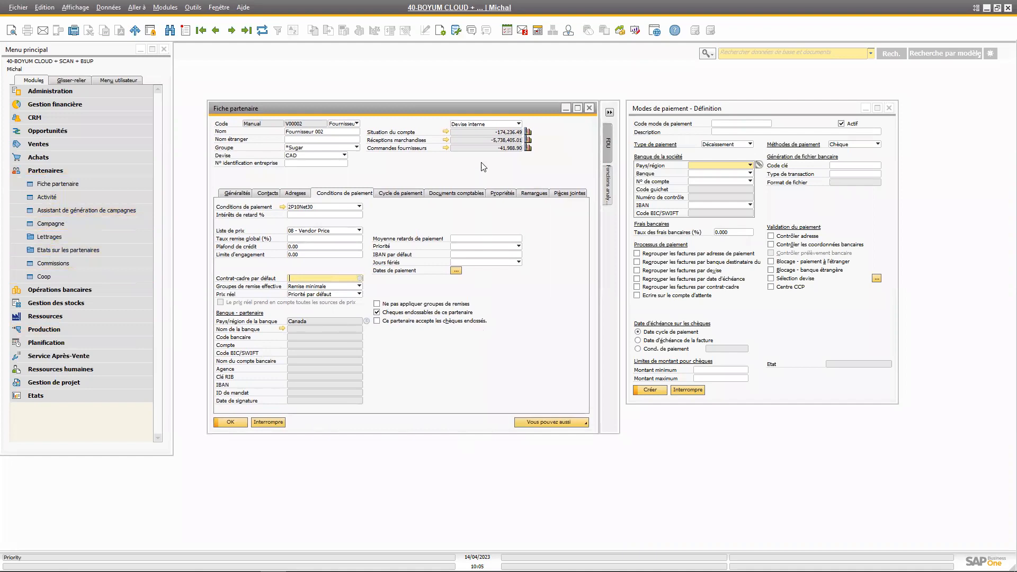
pyautogui.click(404, 194)
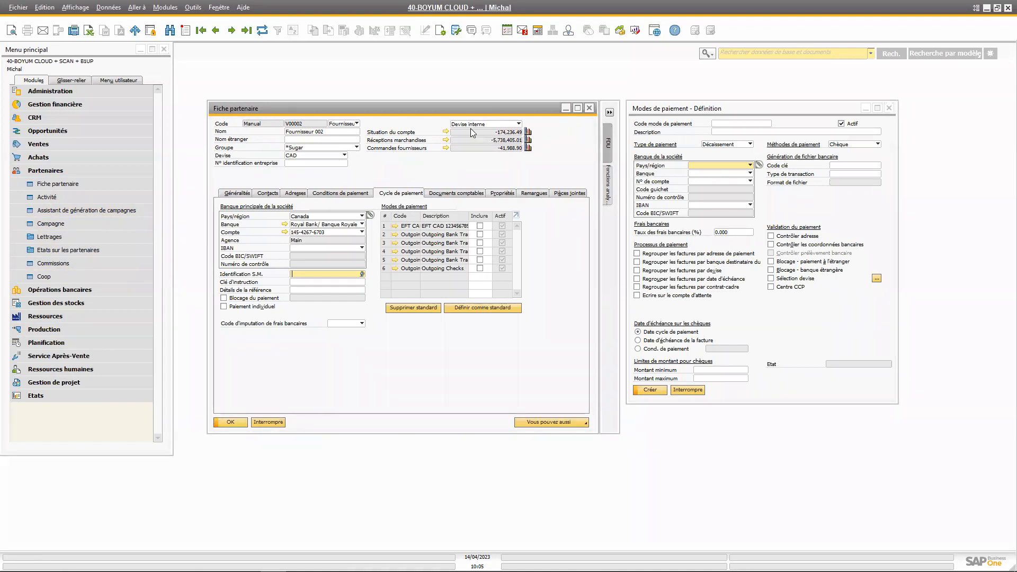
pyautogui.moveTo(468, 109); pyautogui.dragTo(473, 108)
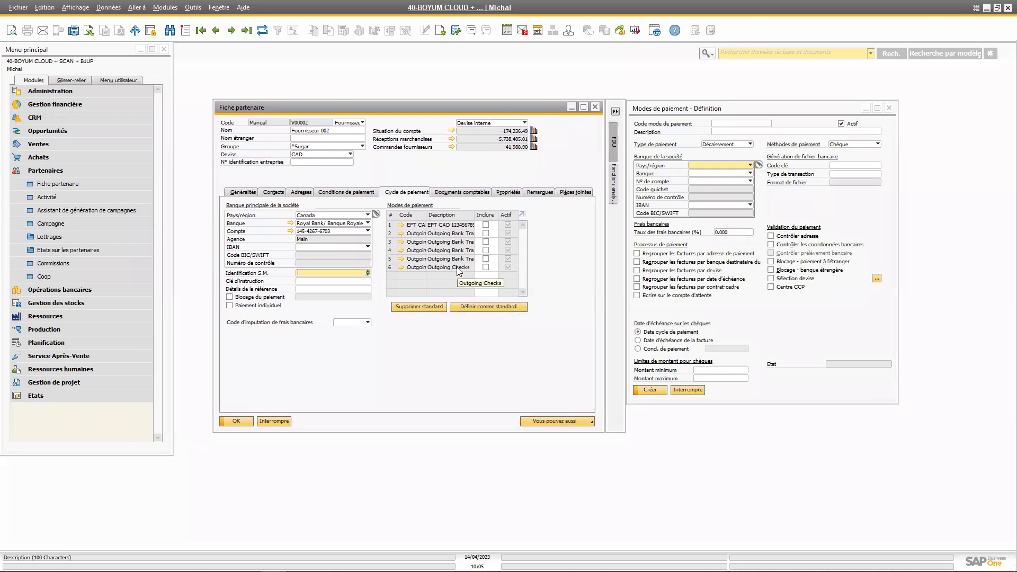
# Open the supplier's account balance and drill down to the A/P invoice dated 01/09/2022, displayed in a movable window
pyautogui.click(451, 132)
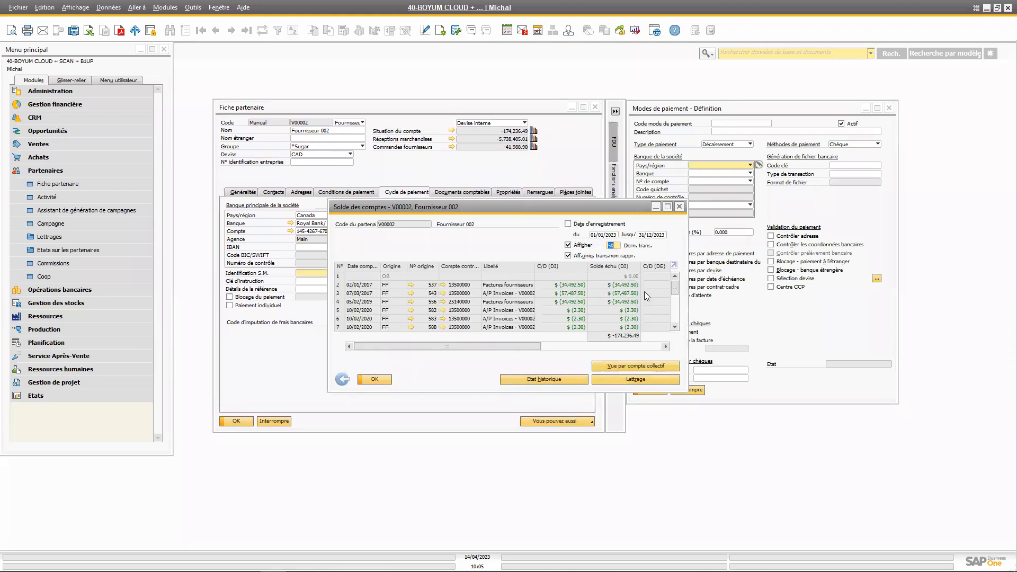
pyautogui.scroll(-2, 655, 313)
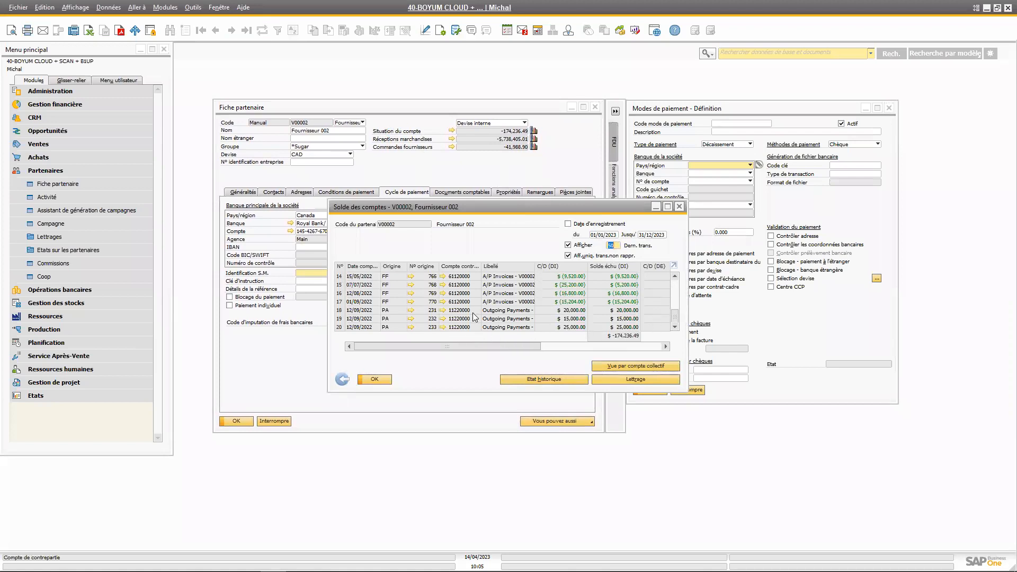
pyautogui.click(412, 301)
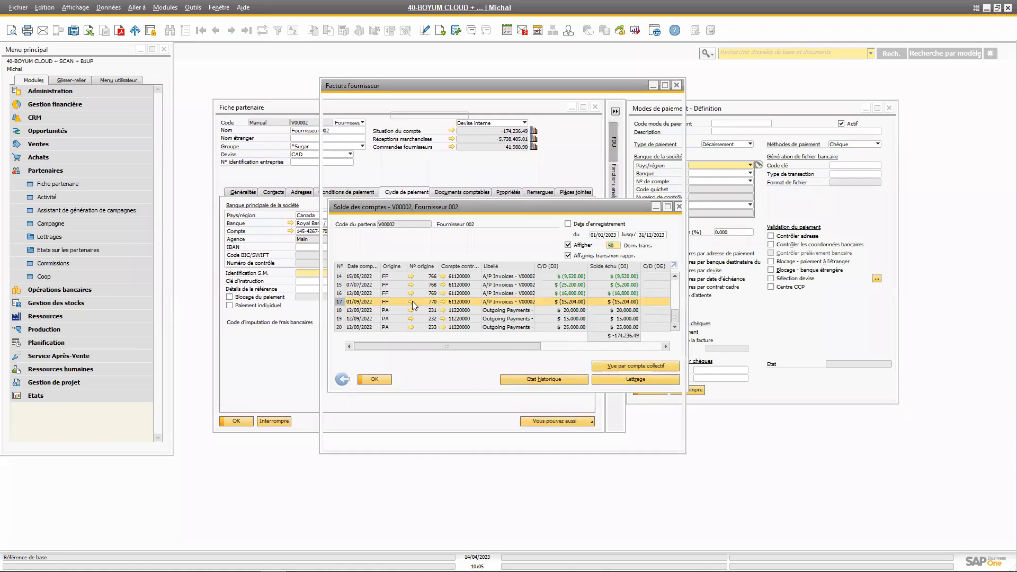
pyautogui.doubleClick(335, 49)
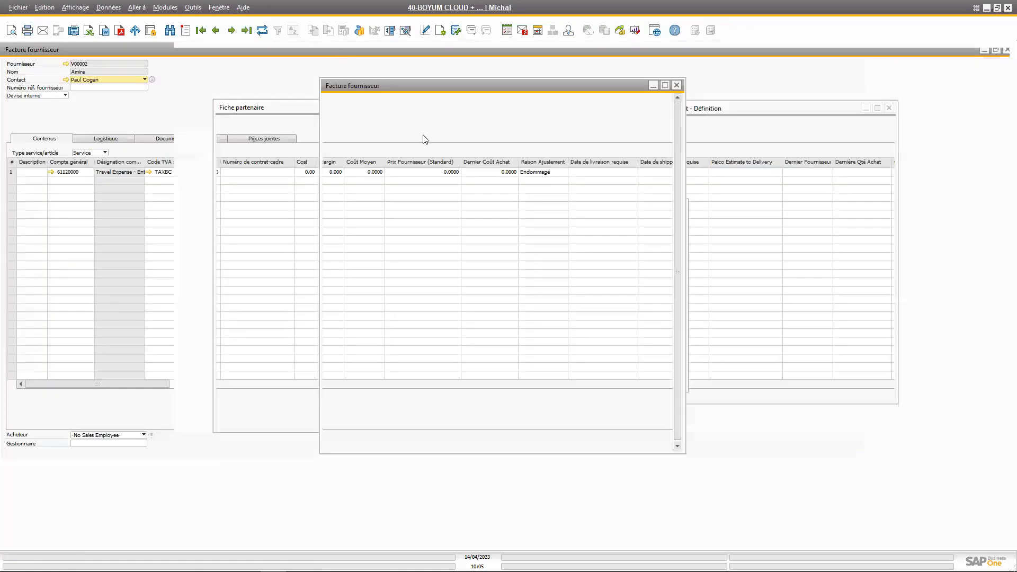
pyautogui.moveTo(470, 85); pyautogui.dragTo(591, 108)
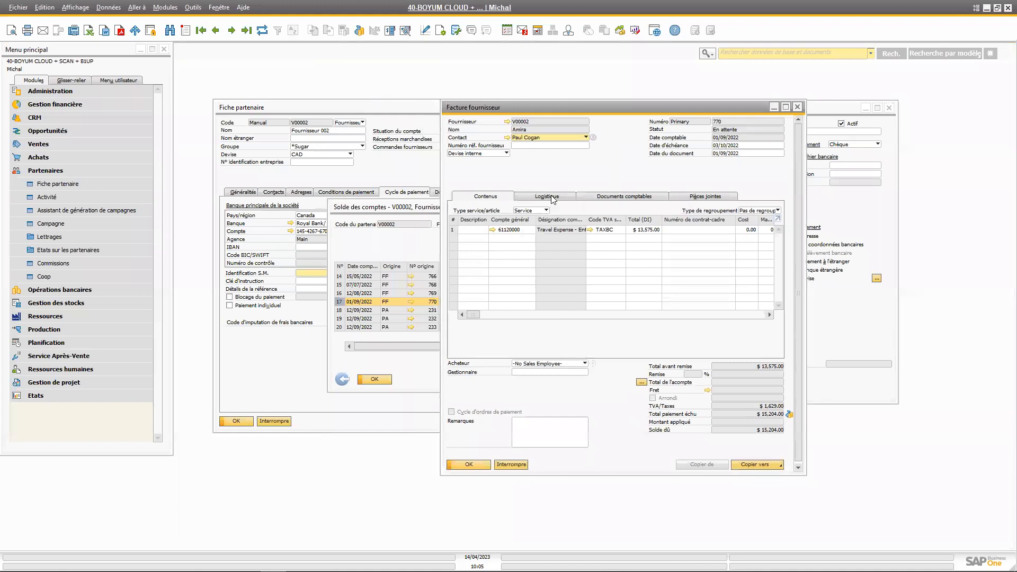
# Place the invoice's accounting details beside the supplier's payment cycle settings and check the invoice's payment method choices
pyautogui.click(602, 197)
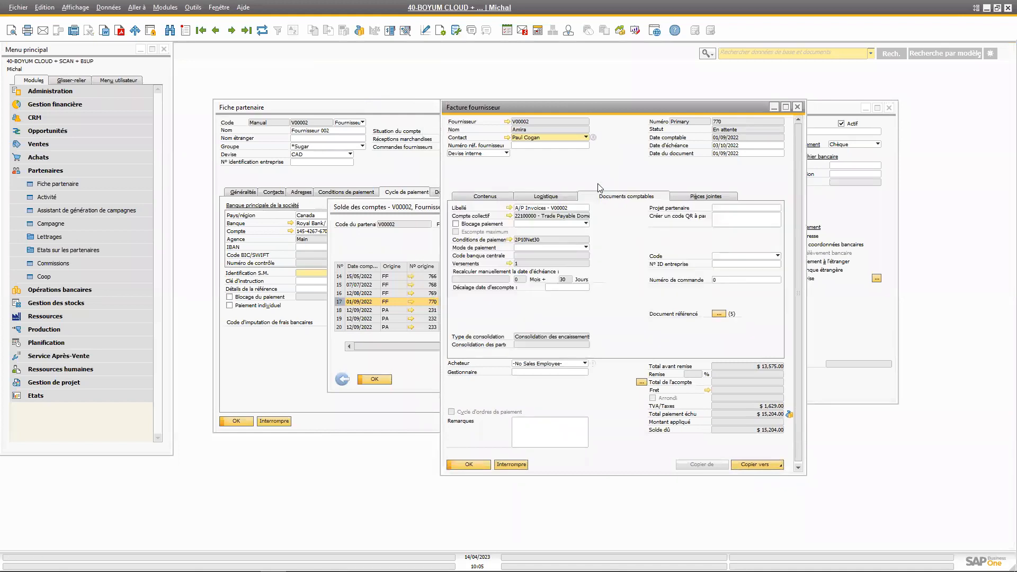
pyautogui.moveTo(572, 115); pyautogui.dragTo(678, 128)
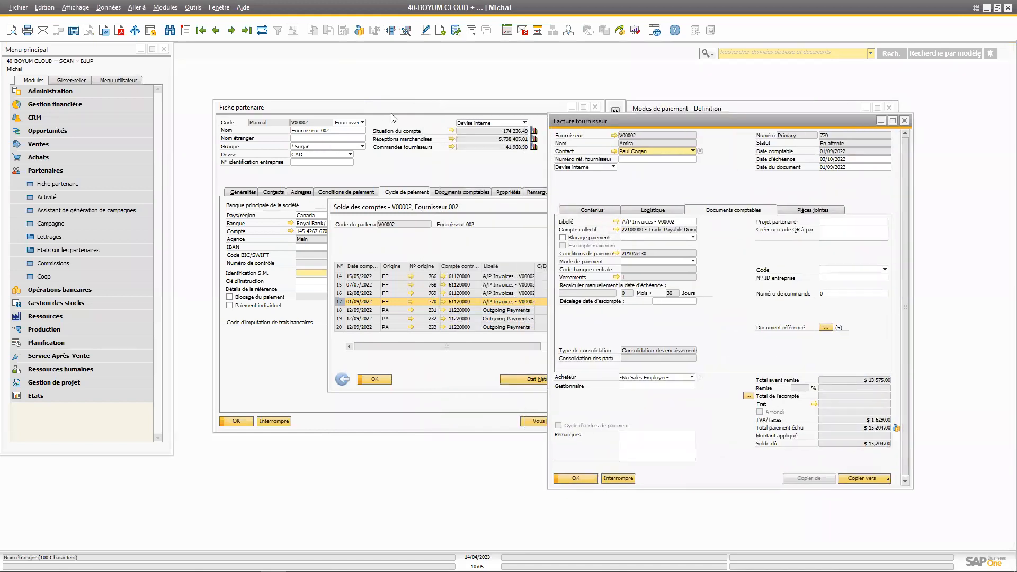
pyautogui.moveTo(363, 108); pyautogui.dragTo(256, 93)
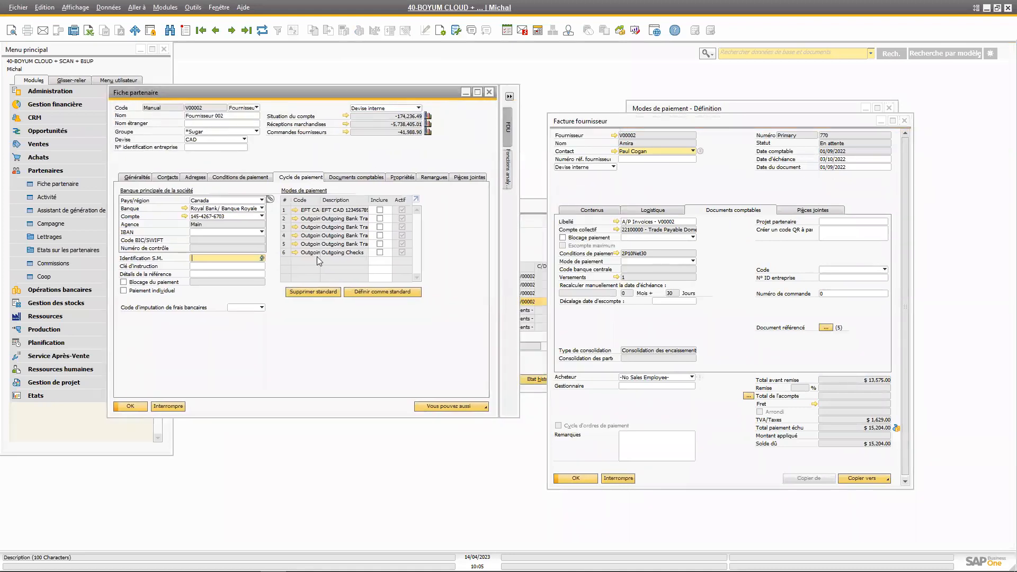
pyautogui.click(693, 262)
pyautogui.click(724, 264)
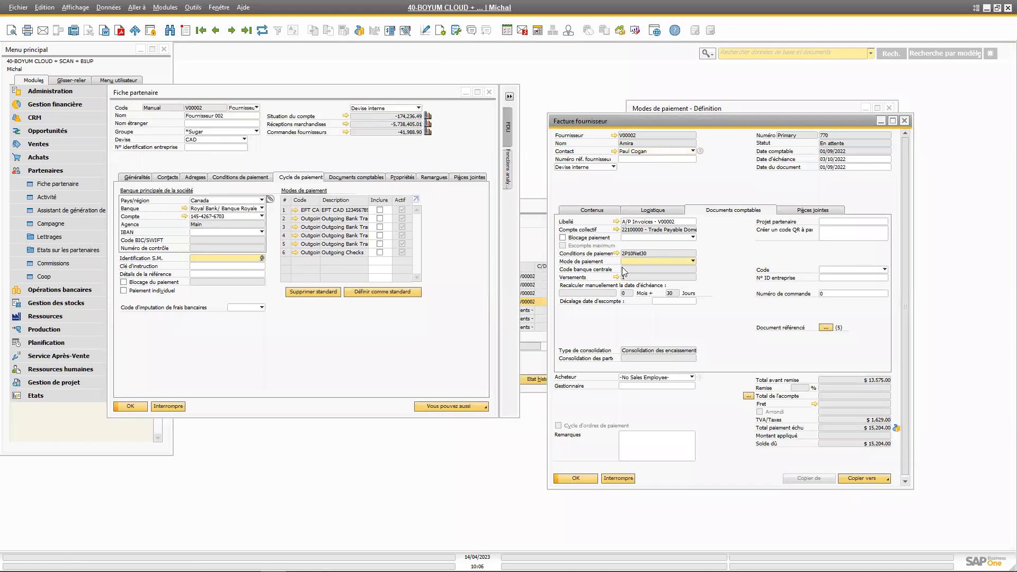
# Check the invoice's payment method choices and arrange the invoice, supplier record and payment method definition windows for comparison
pyautogui.click(693, 261)
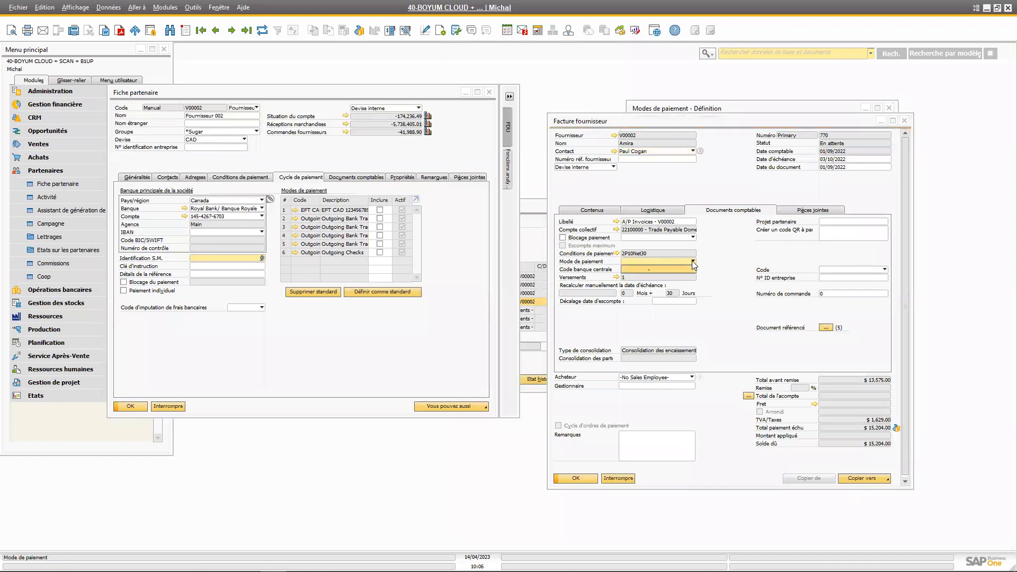
pyautogui.click(489, 226)
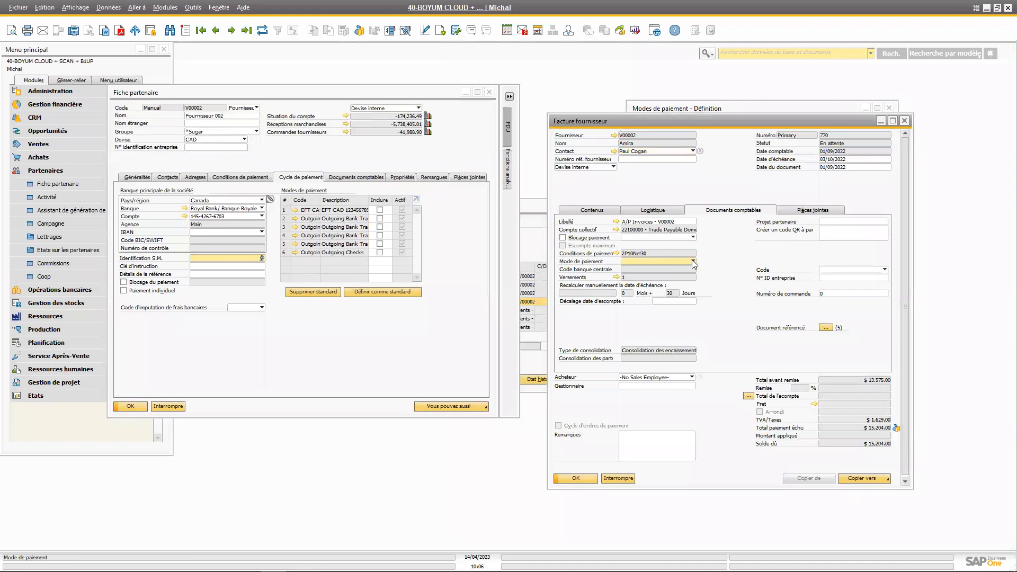
pyautogui.moveTo(732, 122); pyautogui.dragTo(757, 129)
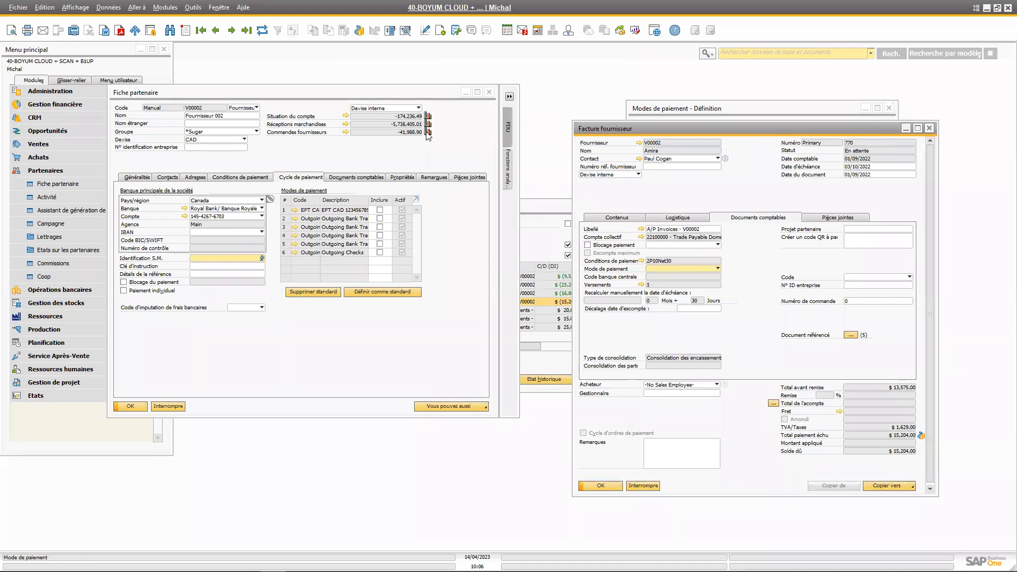
pyautogui.moveTo(450, 128); pyautogui.dragTo(509, 142)
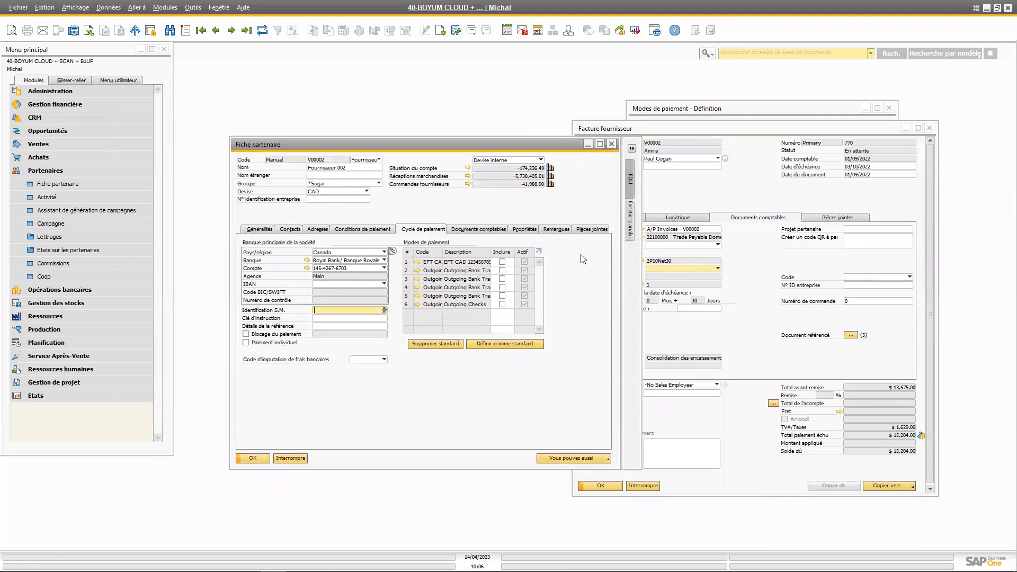
pyautogui.moveTo(552, 143); pyautogui.dragTo(525, 165)
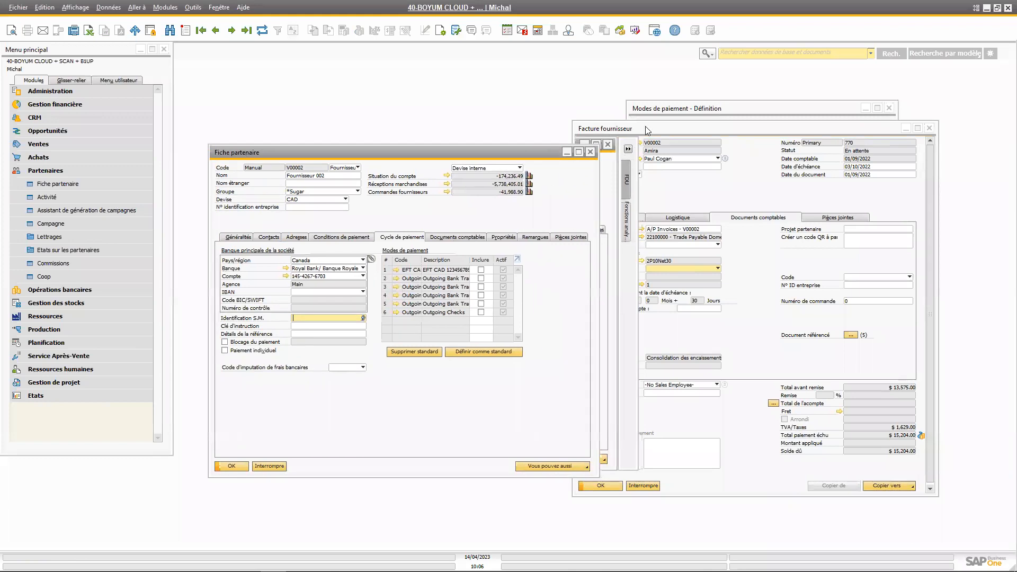
pyautogui.moveTo(701, 113); pyautogui.dragTo(560, 76)
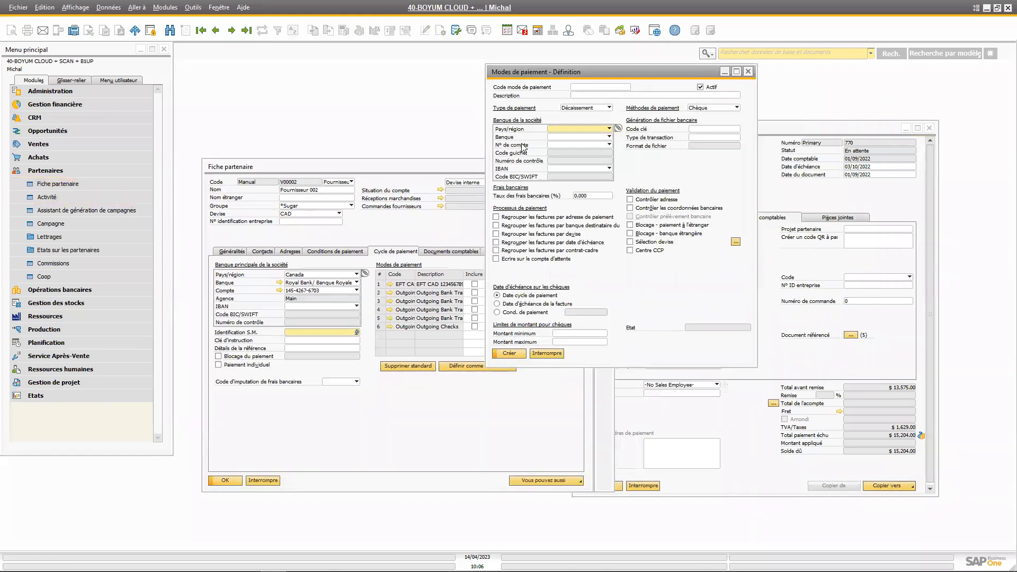
pyautogui.moveTo(568, 73); pyautogui.dragTo(552, 70)
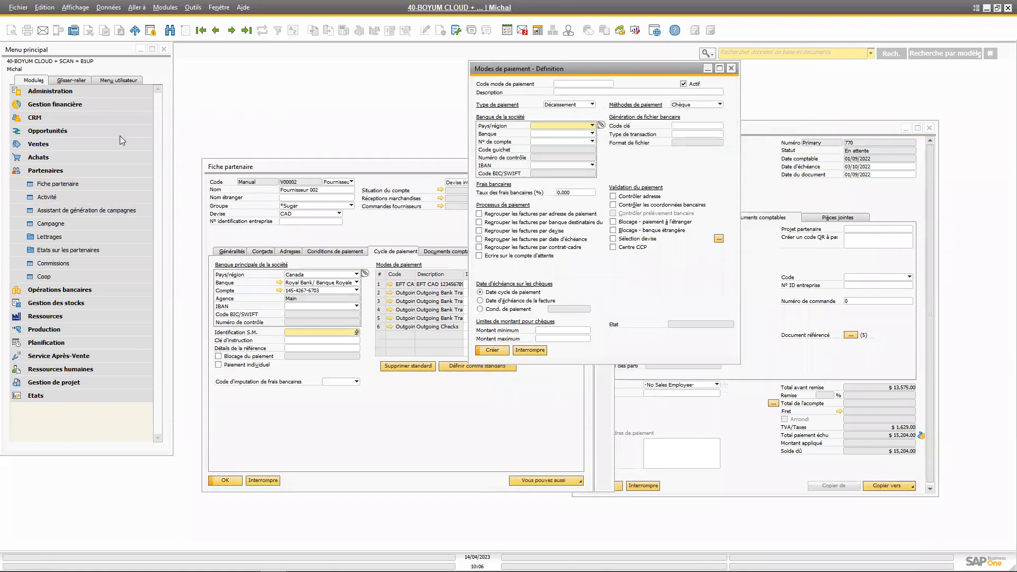
# Start the payment wizard from the banking operations and advance to the payment cycle selection, keeping the option to launch a new cycle
pyautogui.click(93, 289)
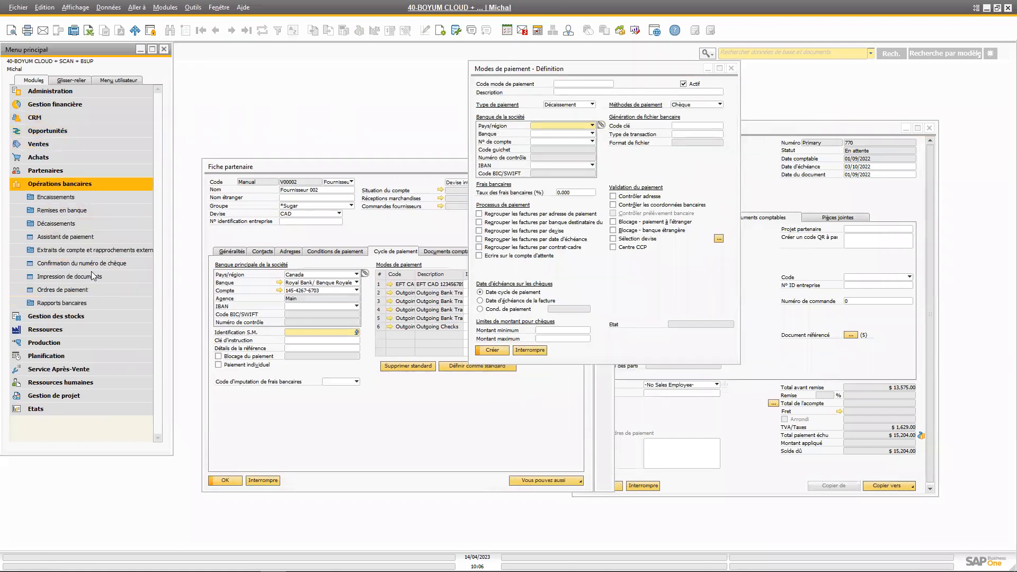
pyautogui.click(84, 237)
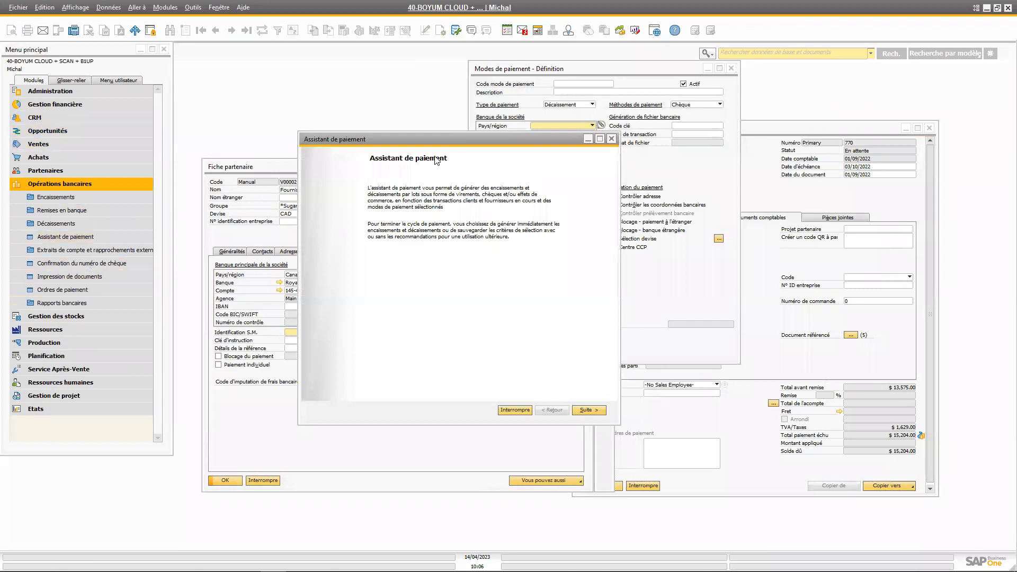
pyautogui.moveTo(383, 141); pyautogui.dragTo(267, 140)
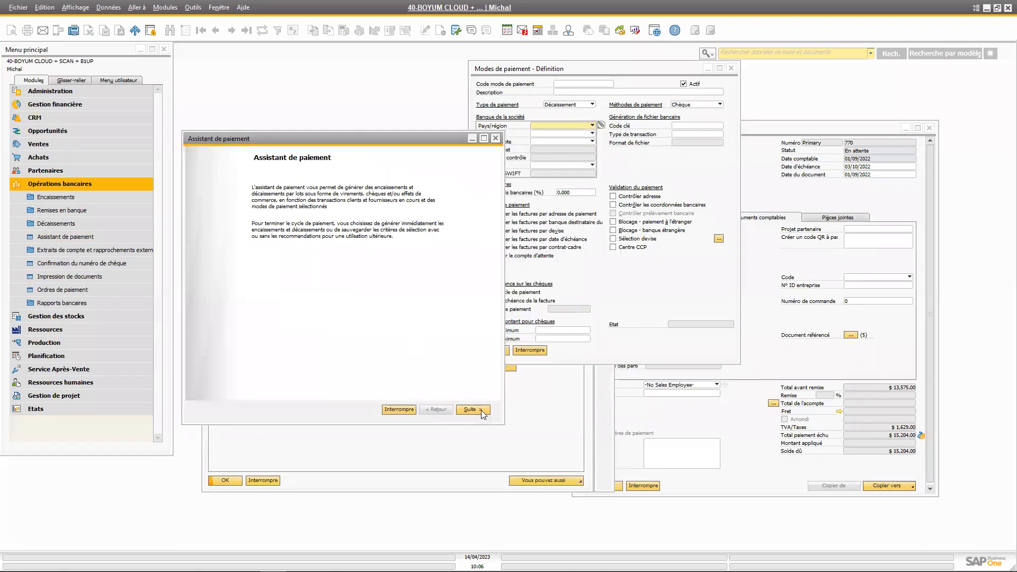
pyautogui.click(471, 410)
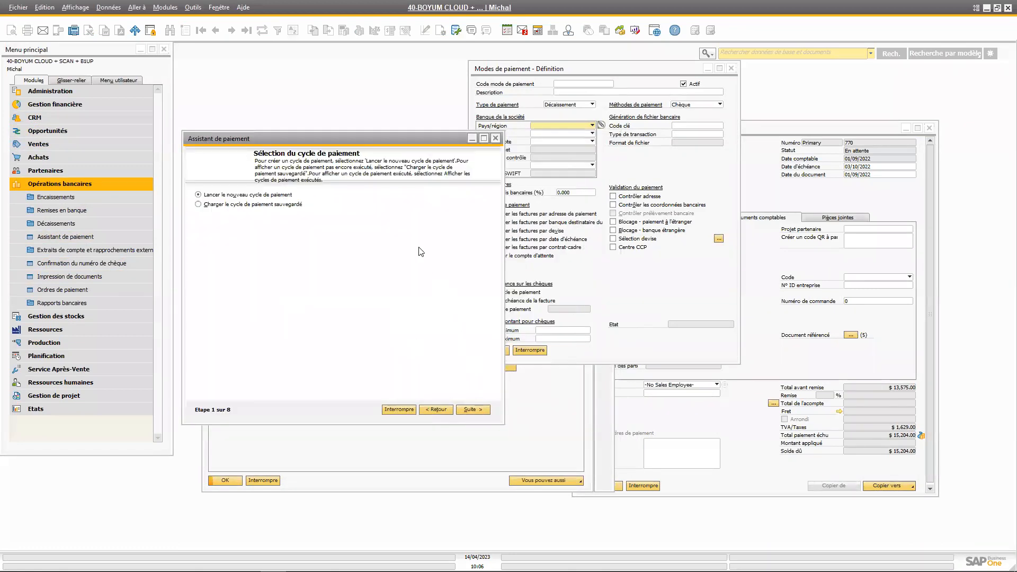
pyautogui.moveTo(414, 137); pyautogui.dragTo(434, 147)
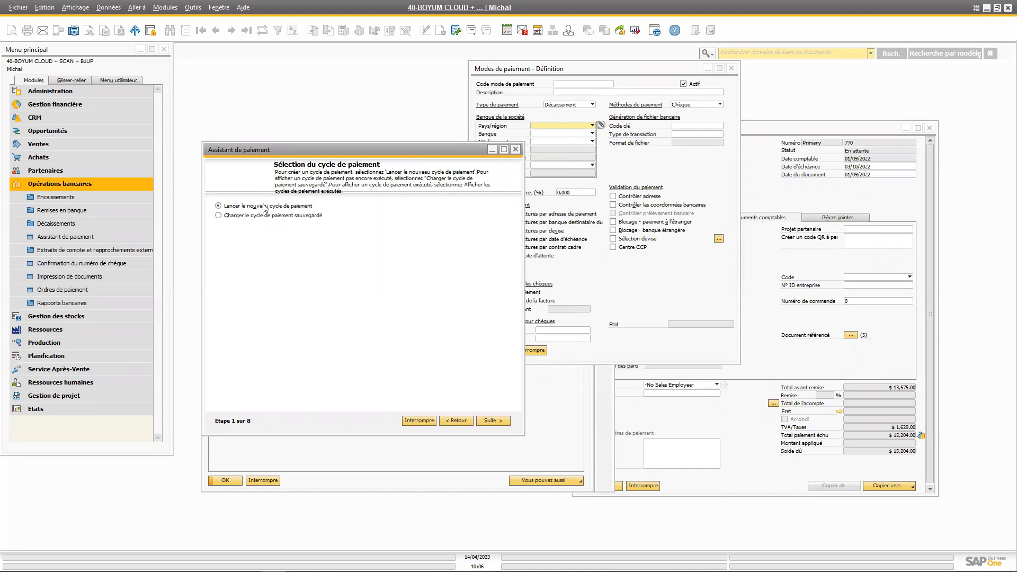
pyautogui.moveTo(380, 155); pyautogui.dragTo(378, 172)
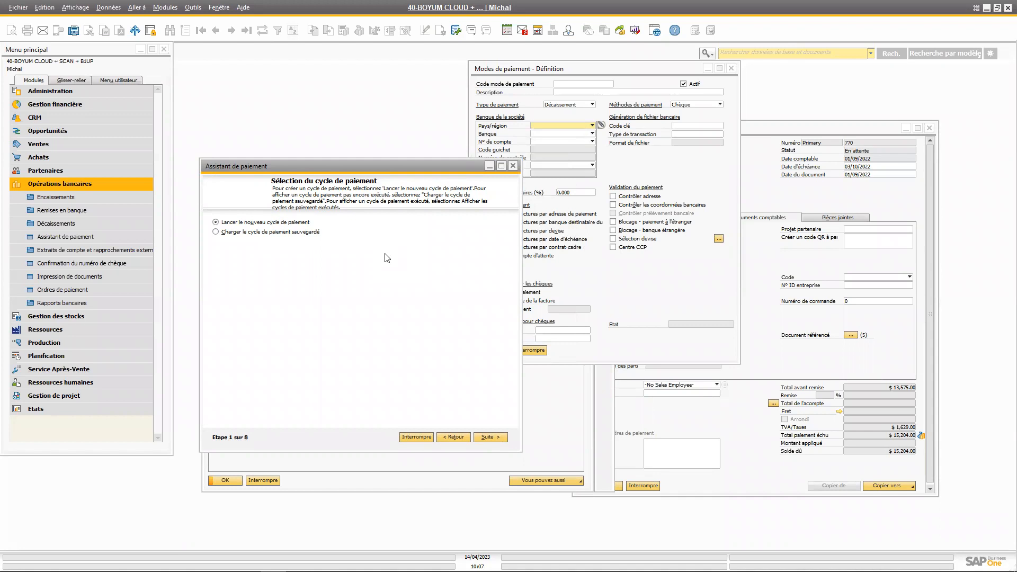
pyautogui.moveTo(421, 164); pyautogui.dragTo(429, 166)
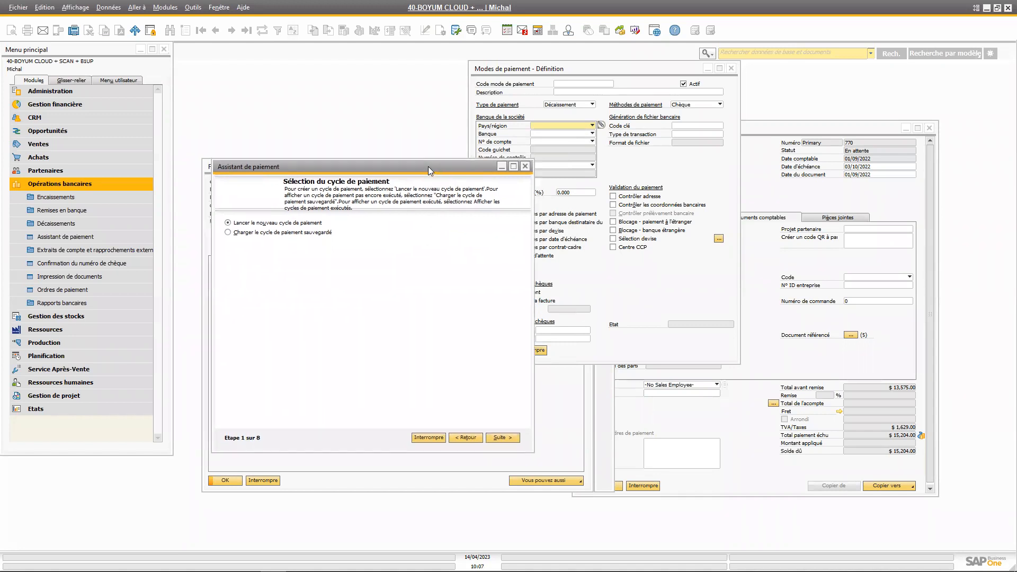
# Show the outgoing payment functions grouped under Décaissements, leaving the payment wizard open
pyautogui.click(63, 237)
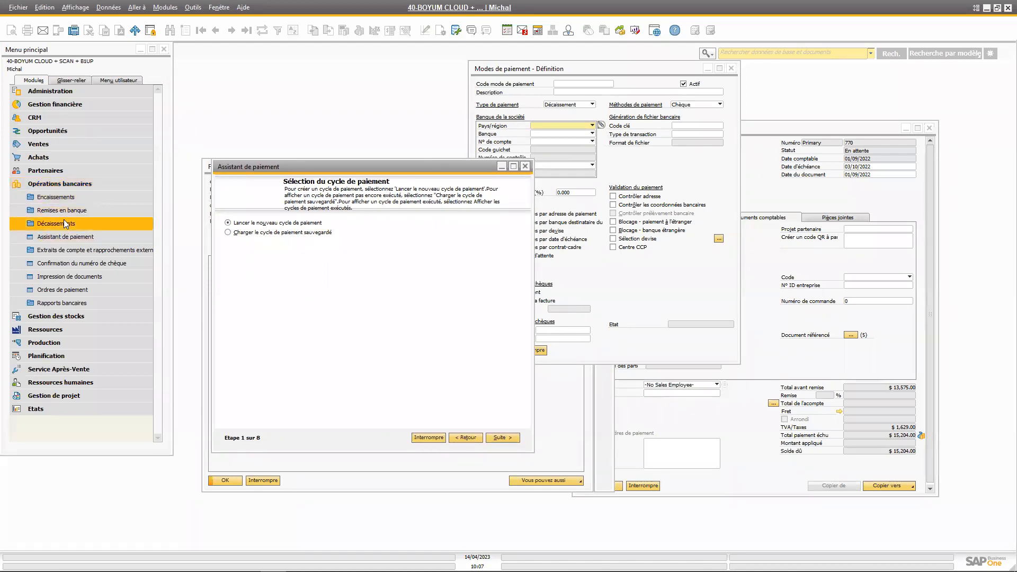
pyautogui.click(66, 223)
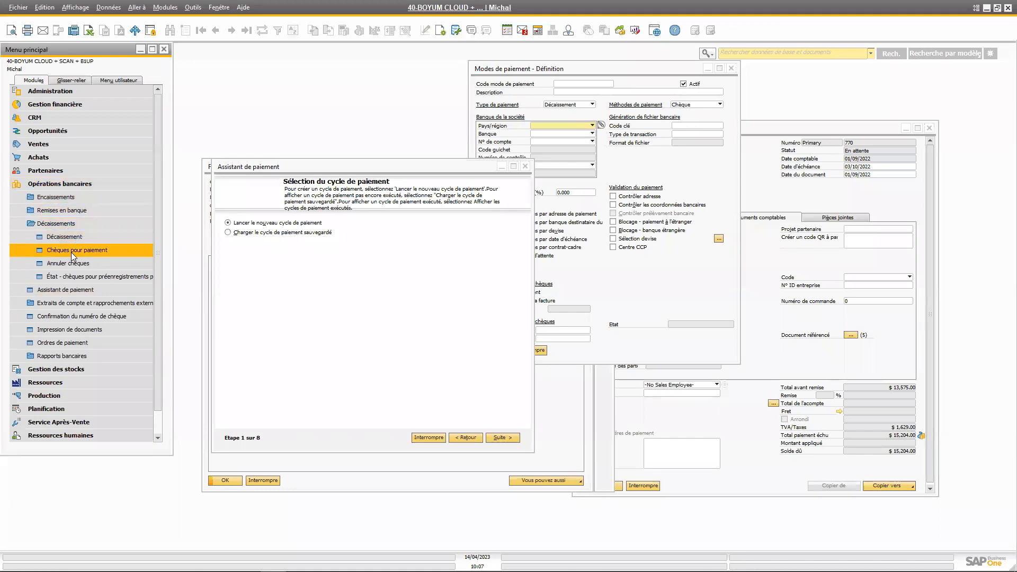
pyautogui.moveTo(390, 169); pyautogui.dragTo(387, 145)
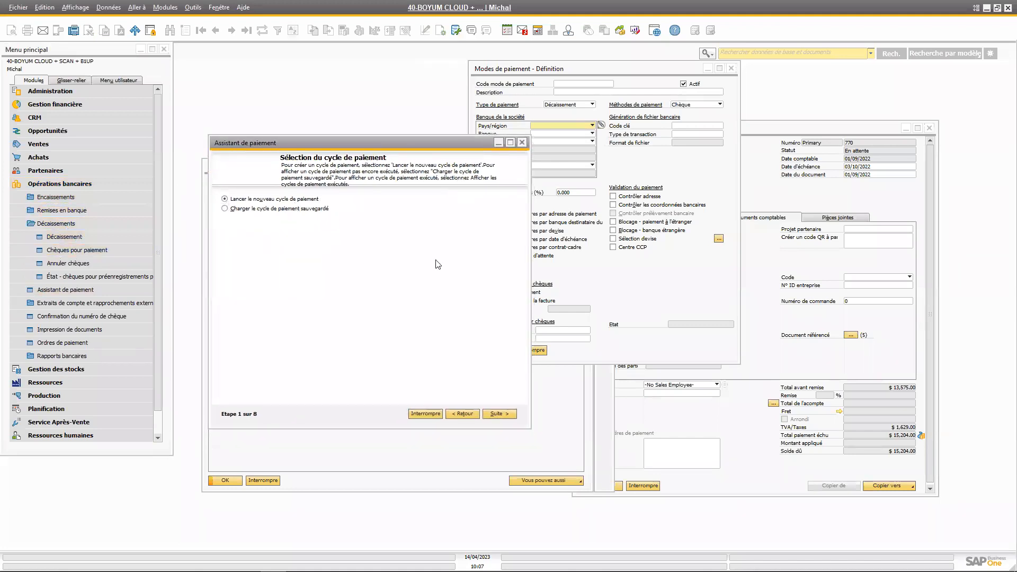
# Advance to the wizard's general parameters and name the payment cycle TEST, keeping the cycle date 14/04/2023
pyautogui.click(500, 413)
pyautogui.moveTo(379, 148); pyautogui.dragTo(379, 139)
pyautogui.moveTo(335, 191); pyautogui.dragTo(303, 192)
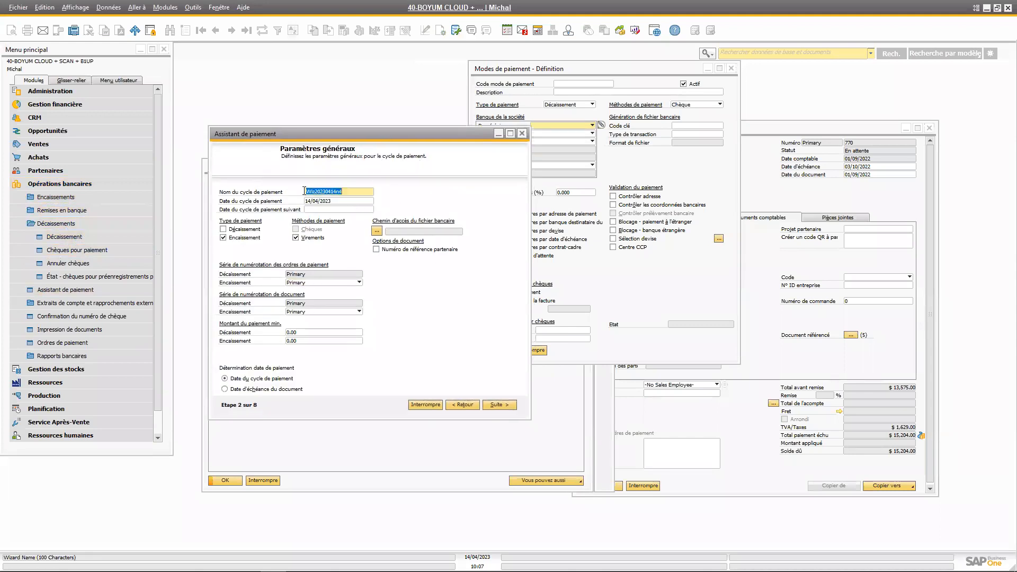
pyautogui.write('TEST')
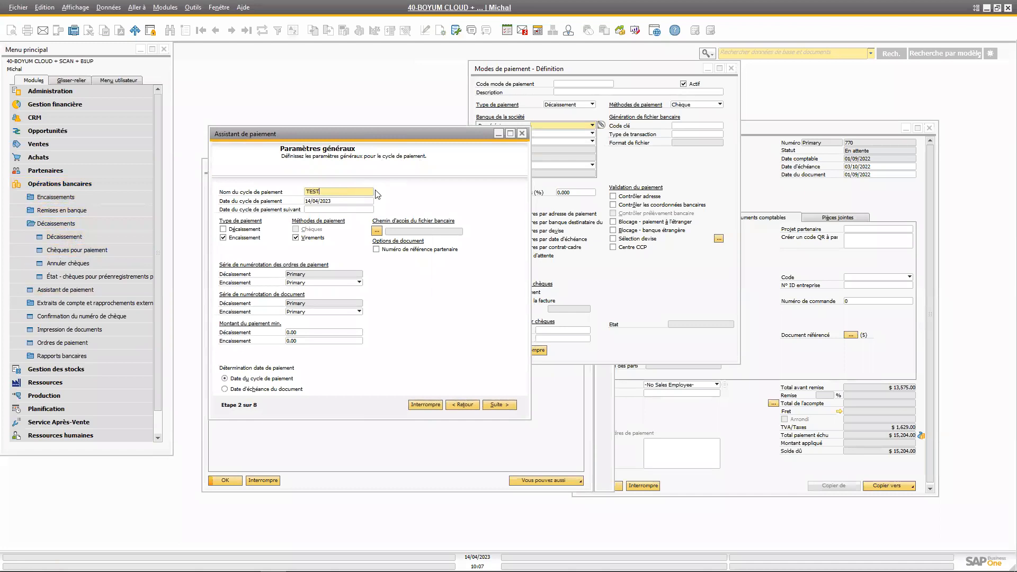
pyautogui.click(353, 202)
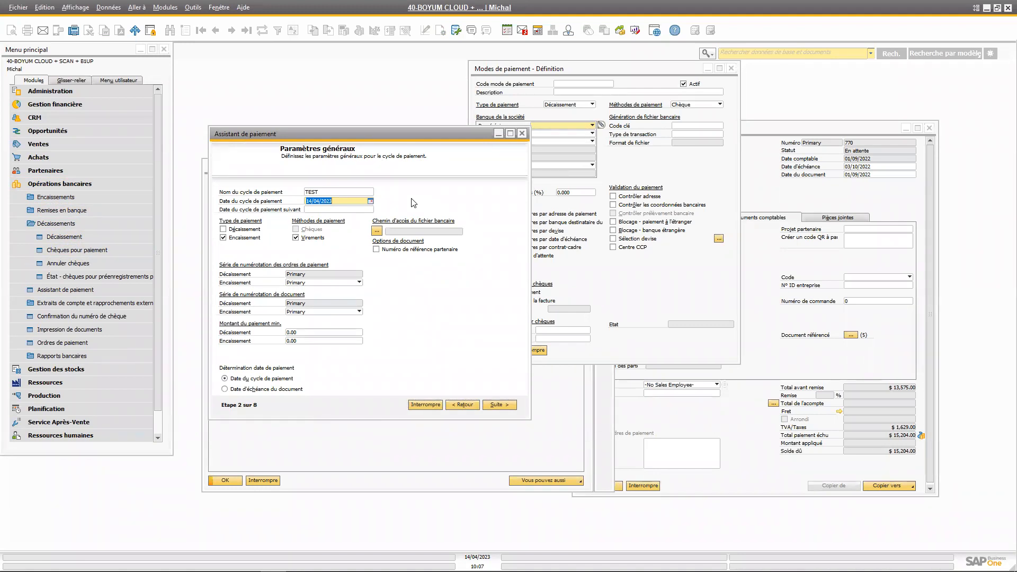
pyautogui.click(341, 199)
pyautogui.doubleClick(329, 202)
pyautogui.moveTo(453, 132); pyautogui.dragTo(457, 142)
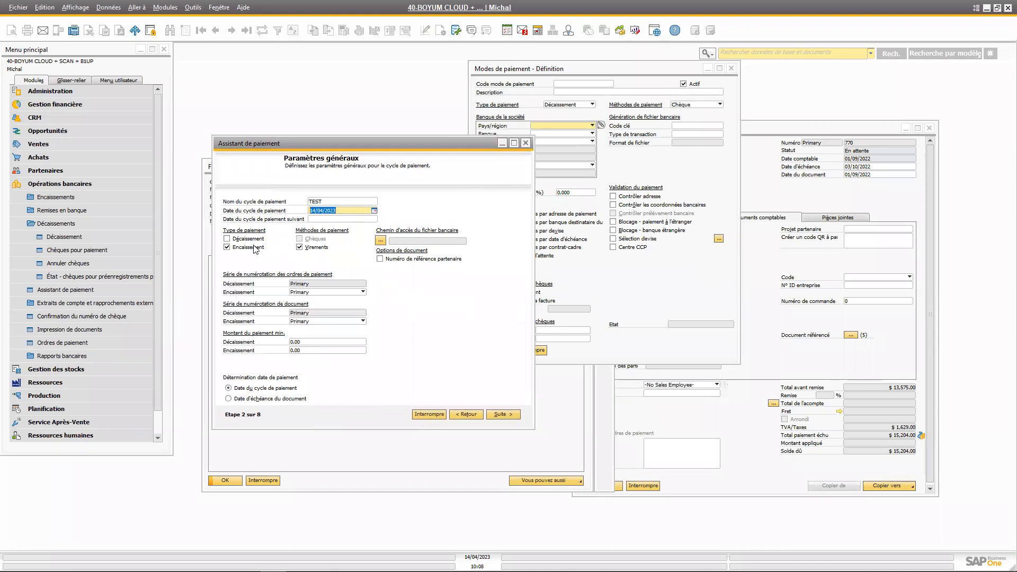
# Restrict the payment cycle to outgoing payments (Décaissement) instead of incoming ones, with bank transfers (Virements) as the only payment method
pyautogui.click(227, 239)
pyautogui.click(227, 248)
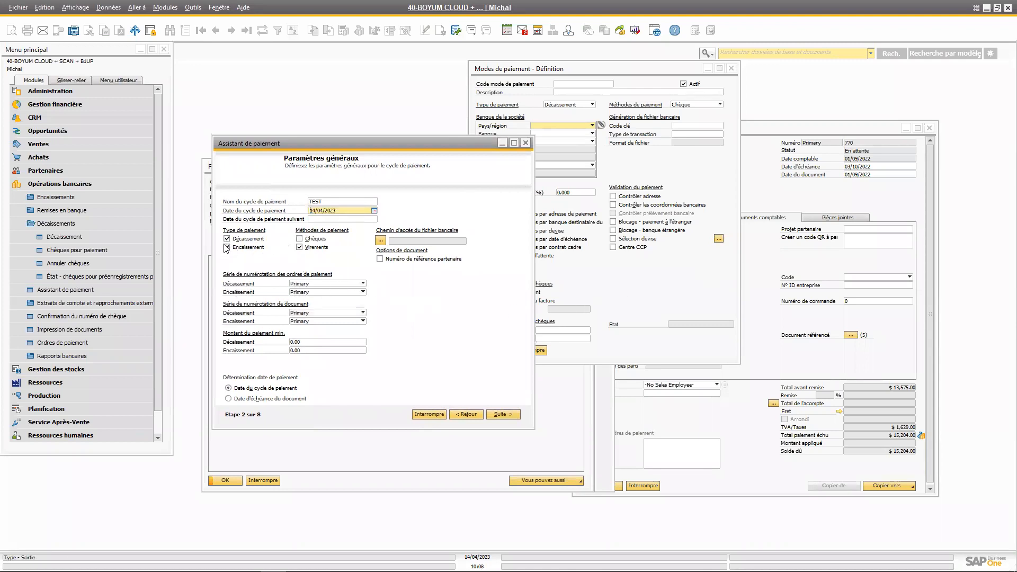
pyautogui.click(300, 239)
pyautogui.click(300, 239)
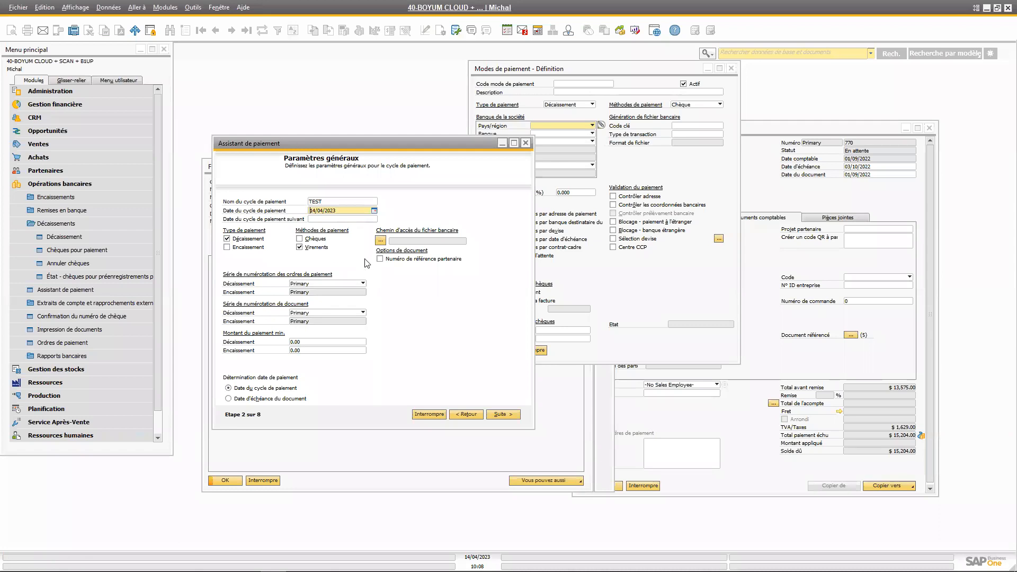
pyautogui.moveTo(388, 142); pyautogui.dragTo(393, 138)
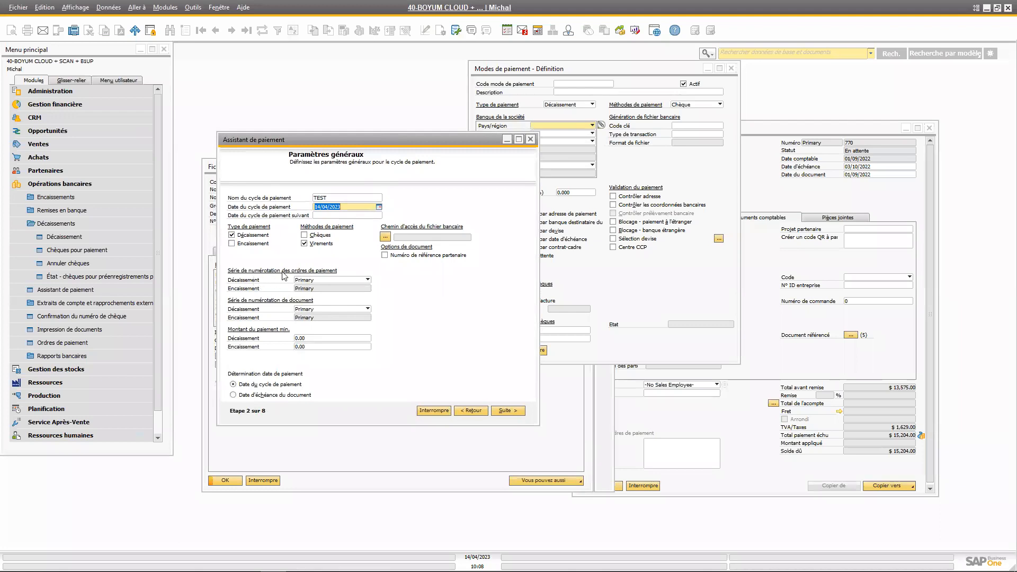
# Review the numbering series choices for outgoing payment orders and the minimum payment amount fields without changing them
pyautogui.click(368, 279)
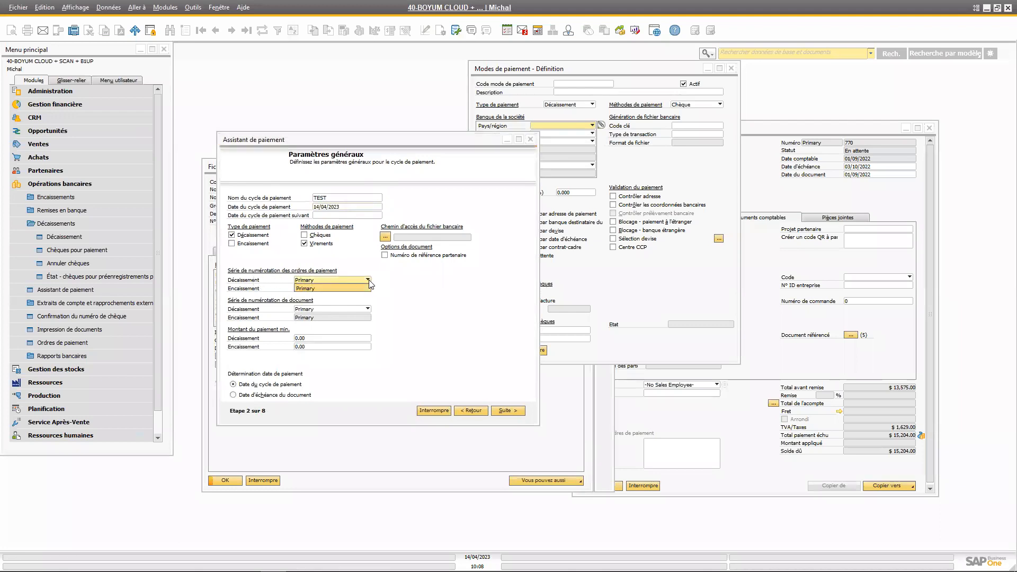
pyautogui.click(365, 283)
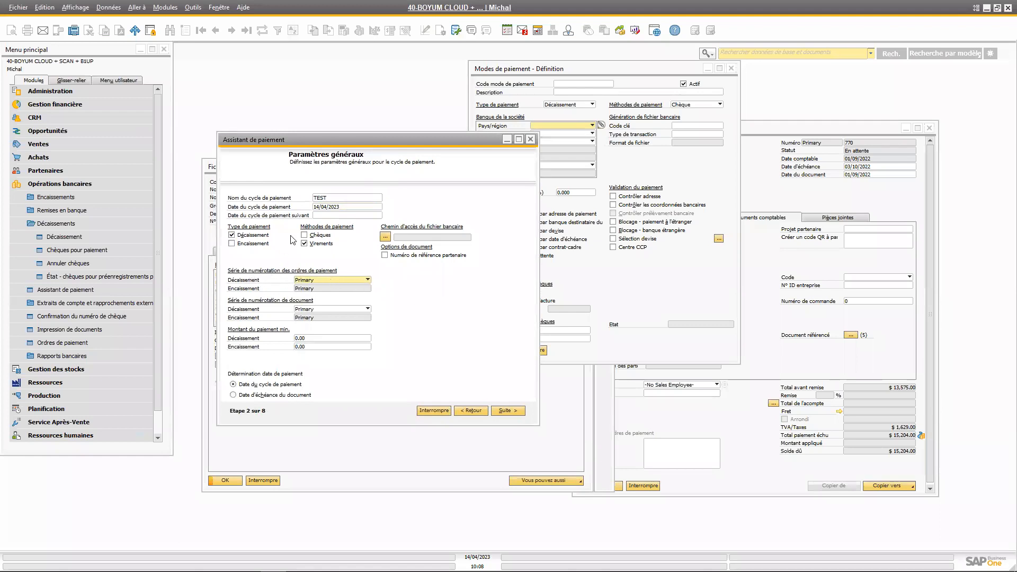
pyautogui.moveTo(361, 144); pyautogui.dragTo(376, 156)
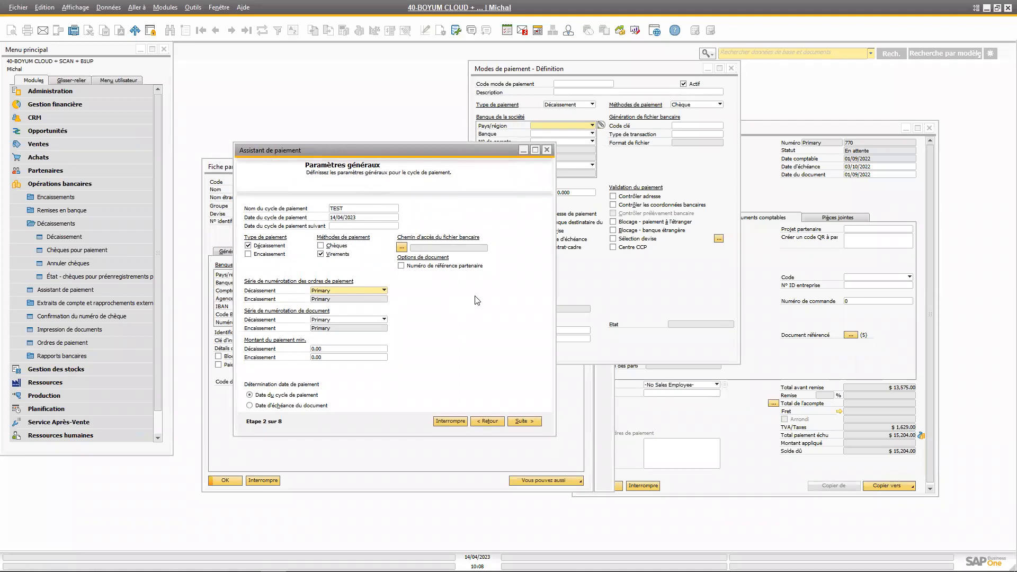
pyautogui.click(334, 357)
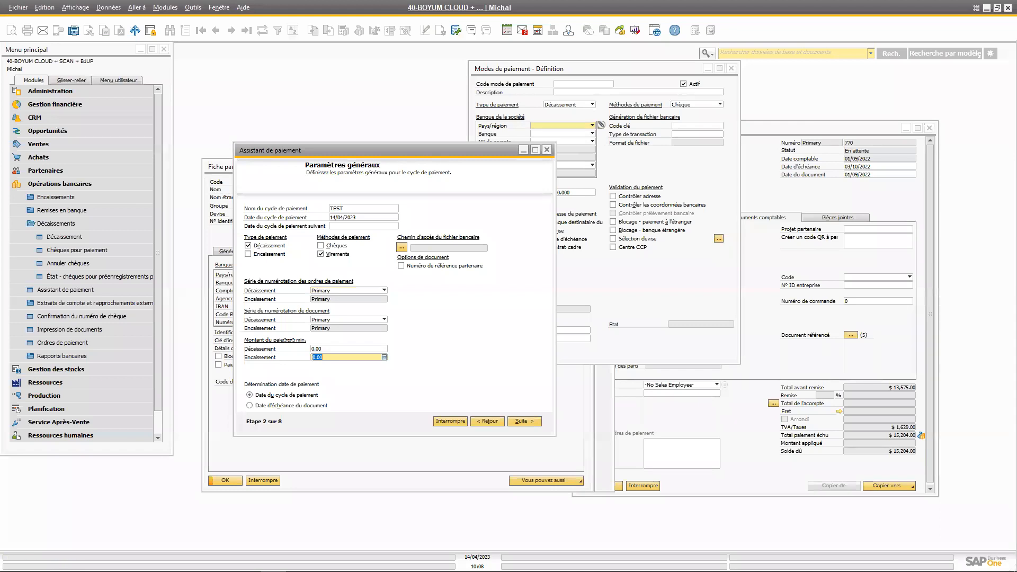
pyautogui.click(339, 350)
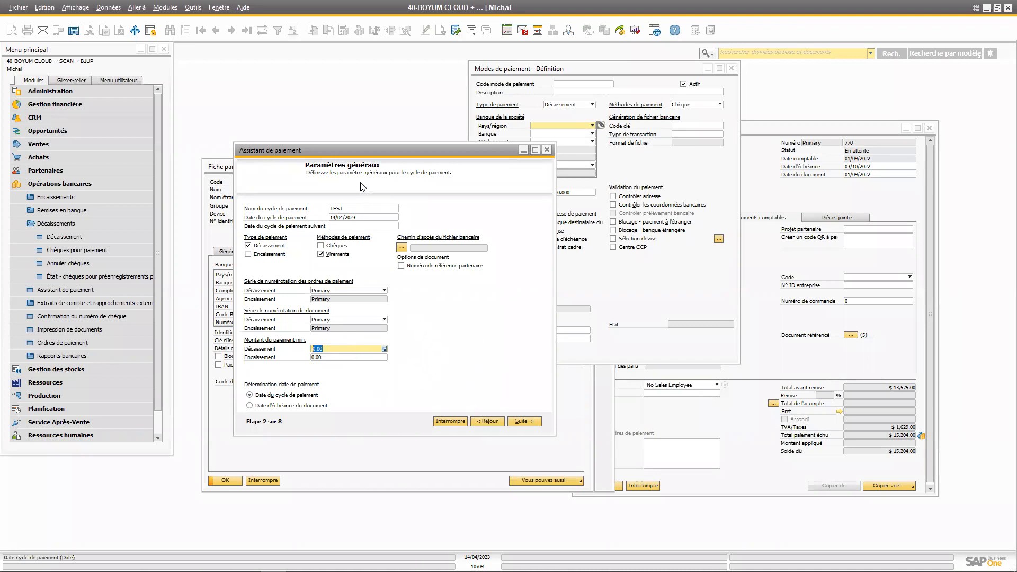
pyautogui.moveTo(355, 152); pyautogui.dragTo(357, 161)
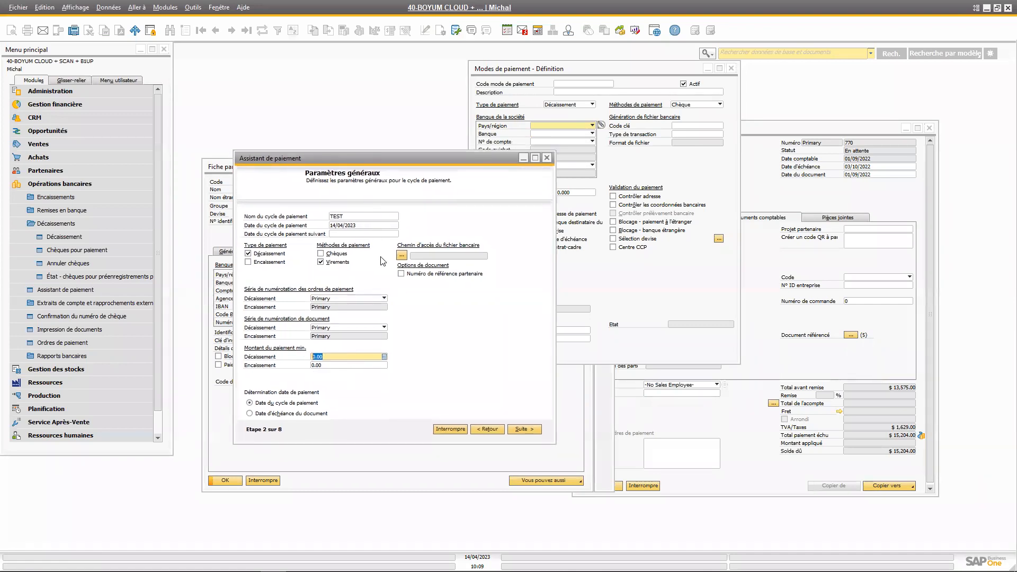
# Advance to the partner selection criteria and add suppliers from all groups to the list, leaving the code range empty
pyautogui.click(522, 429)
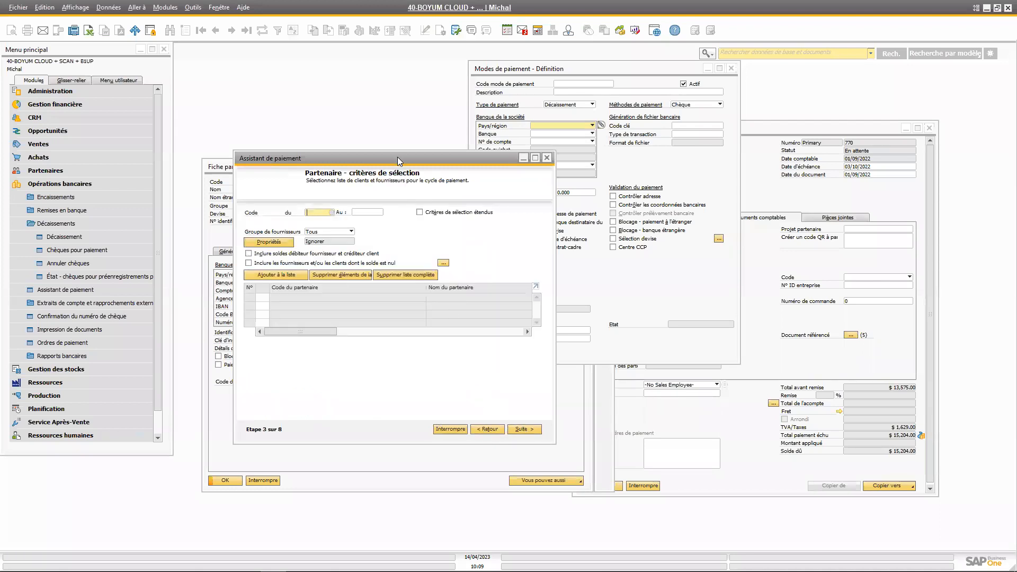
pyautogui.moveTo(397, 159); pyautogui.dragTo(379, 145)
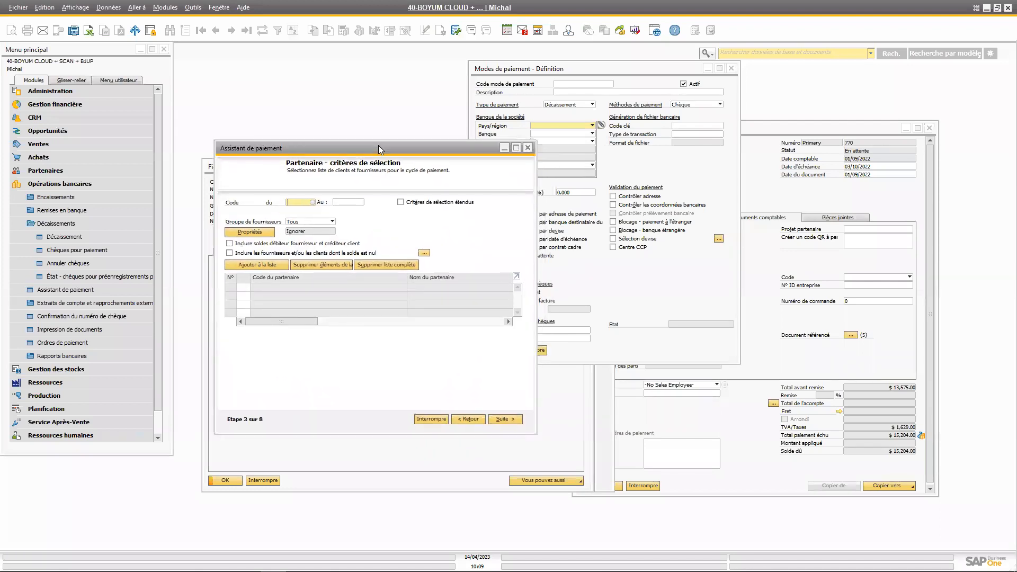
pyautogui.click(297, 203)
pyautogui.click(356, 203)
pyautogui.click(307, 204)
pyautogui.moveTo(442, 144); pyautogui.dragTo(453, 140)
pyautogui.click(272, 261)
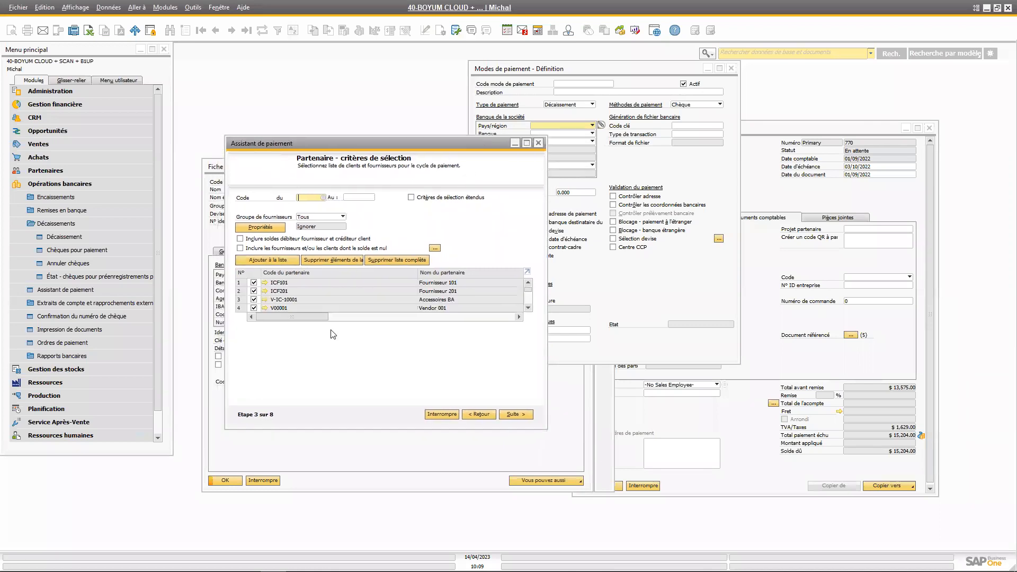
pyautogui.scroll(-6, 297, 289)
pyautogui.scroll(6, 298, 284)
# Advance to the document parameters and set the upper limit of the due date range to 14/04/2023
pyautogui.click(517, 415)
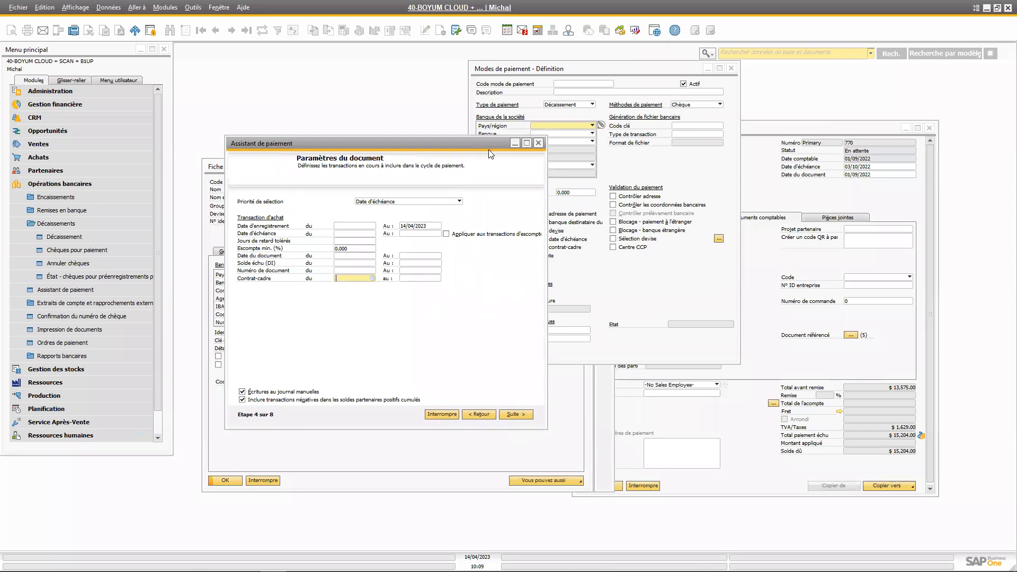
pyautogui.moveTo(488, 151); pyautogui.dragTo(510, 158)
pyautogui.click(444, 240)
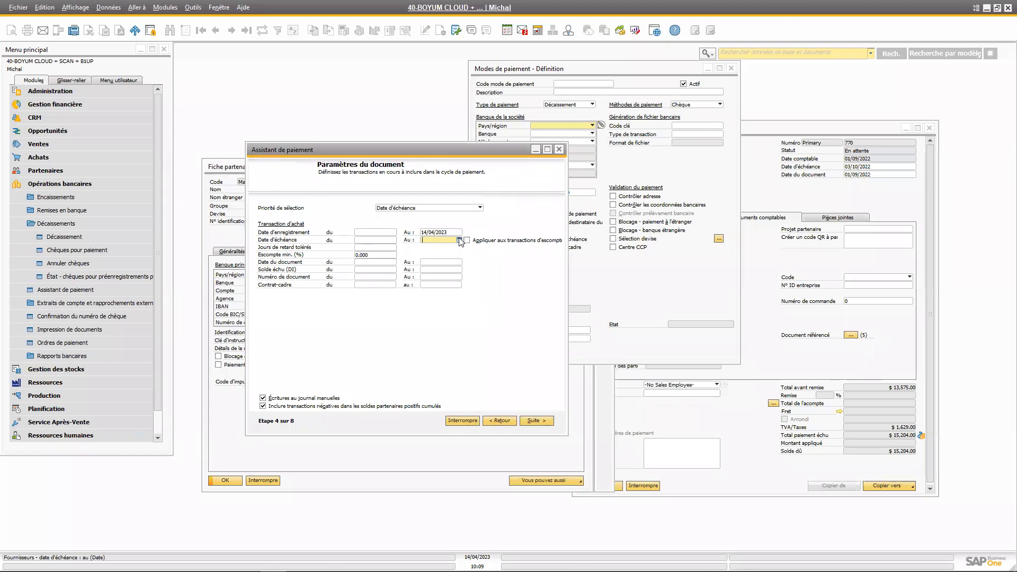
pyautogui.click(459, 240)
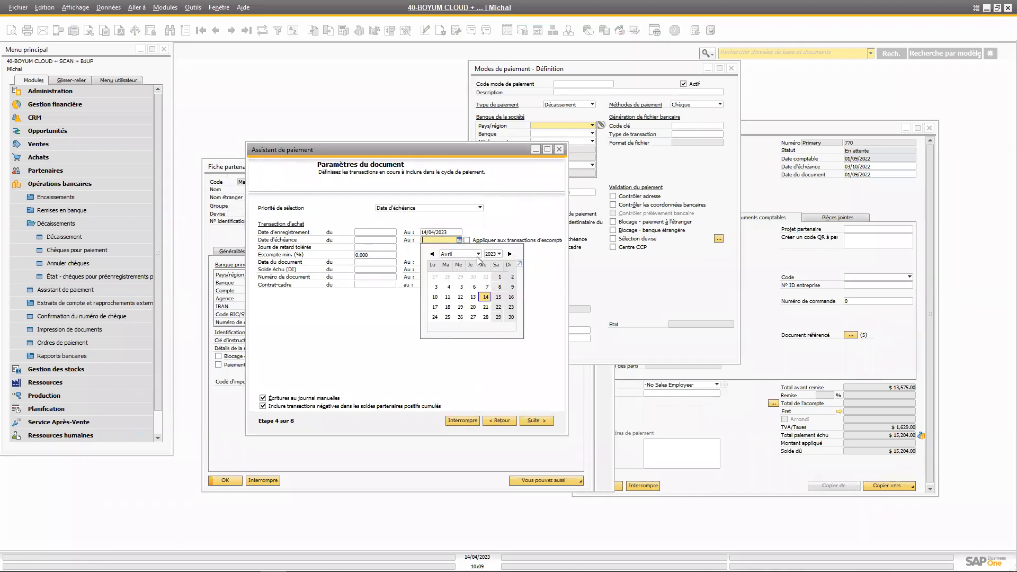
pyautogui.click(486, 296)
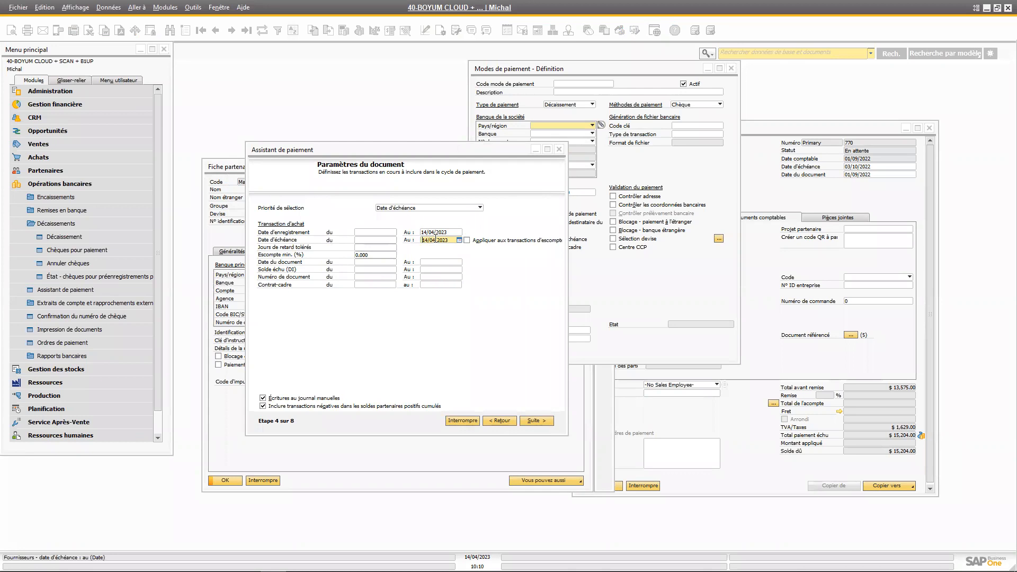
# Advance to the payment method criteria and include the bank transfer methods EFT CAD and Outgoing BT1 in the cycle
pyautogui.click(547, 424)
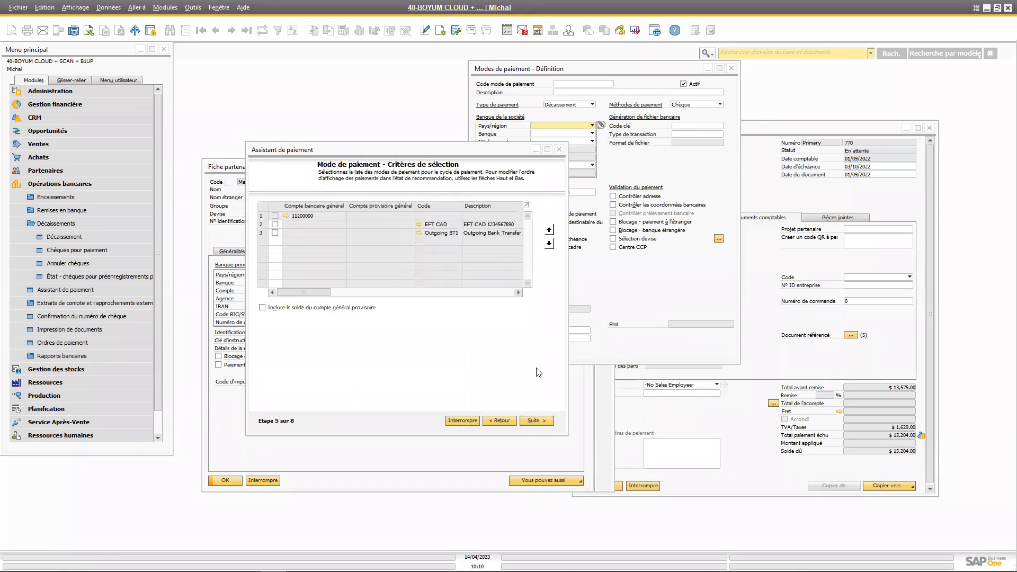
pyautogui.moveTo(324, 154); pyautogui.dragTo(328, 172)
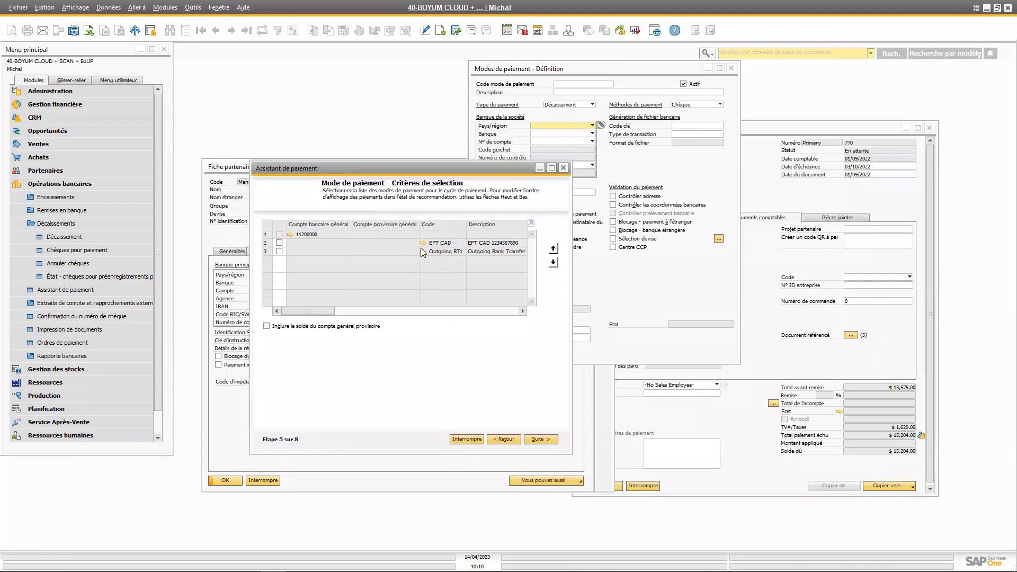
pyautogui.click(338, 310)
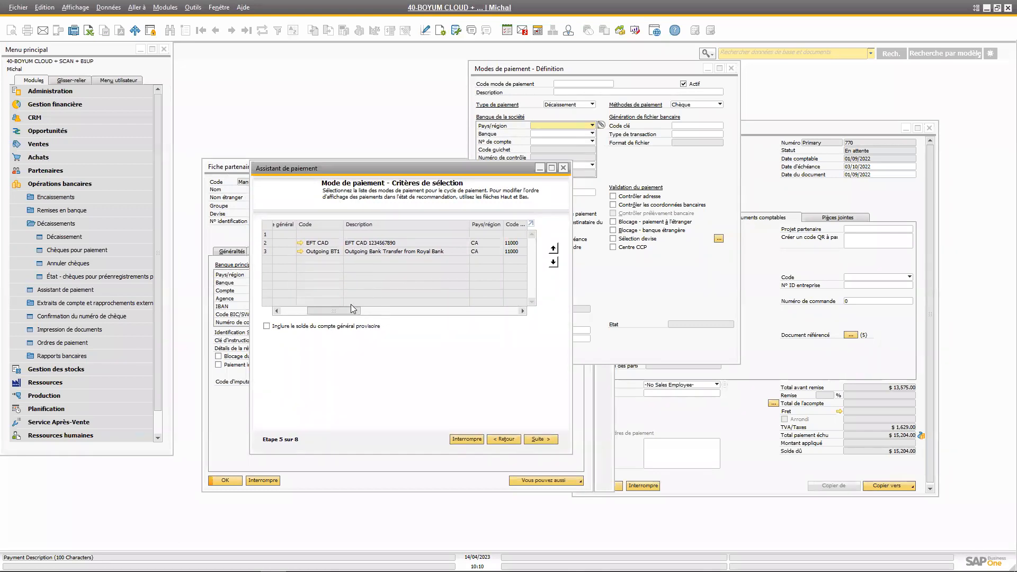
pyautogui.moveTo(351, 305); pyautogui.dragTo(325, 306)
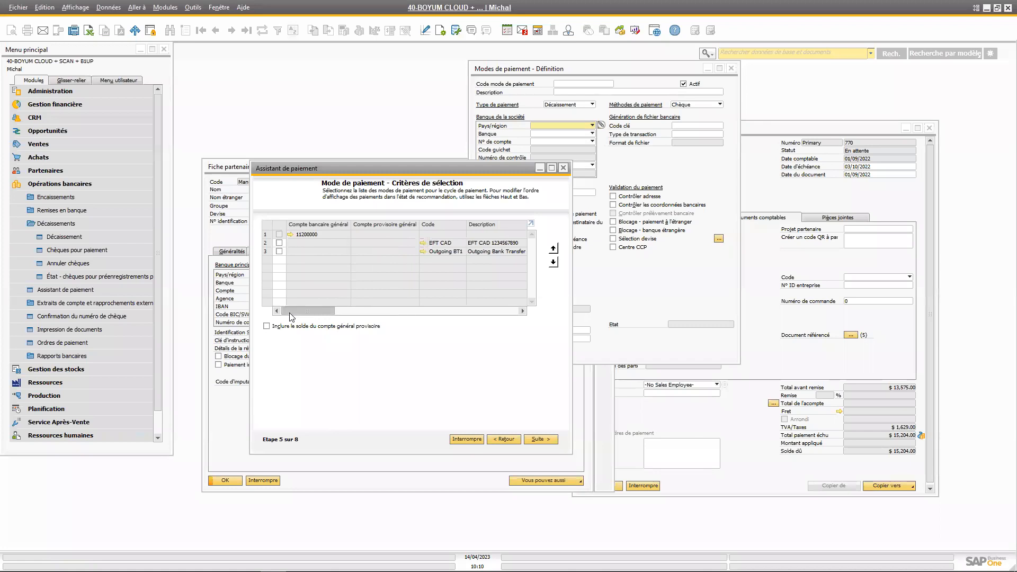
pyautogui.click(280, 252)
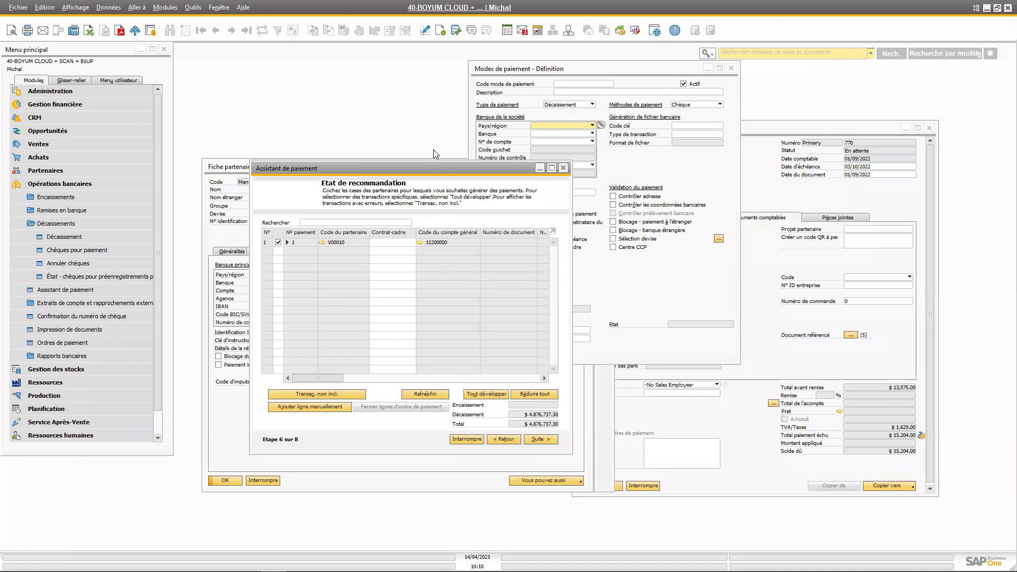
# Expand all transactions in the recommendation report, maximize the wizard window and dismiss the chat notification
pyautogui.moveTo(431, 169); pyautogui.dragTo(433, 150)
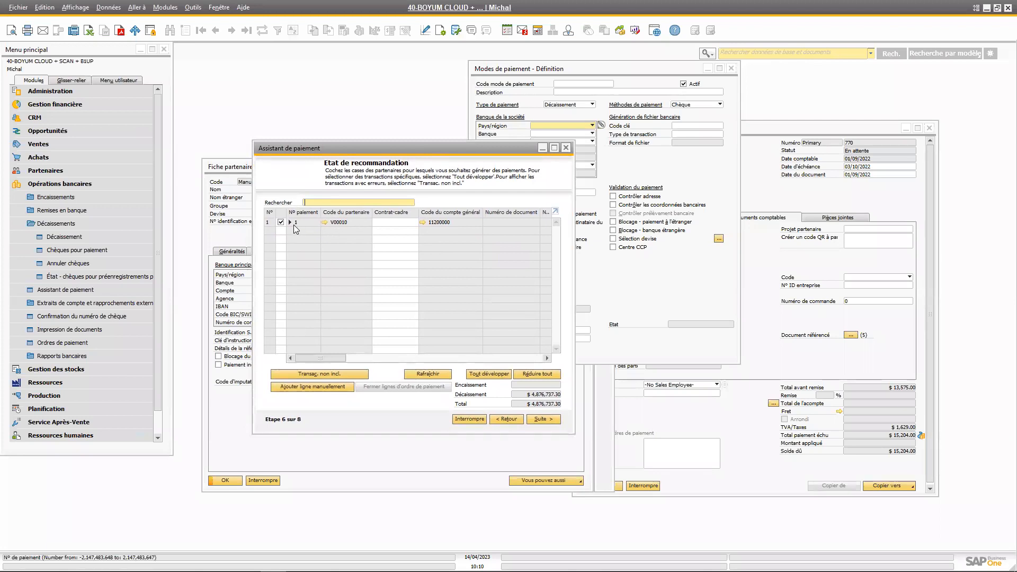
pyautogui.click(486, 374)
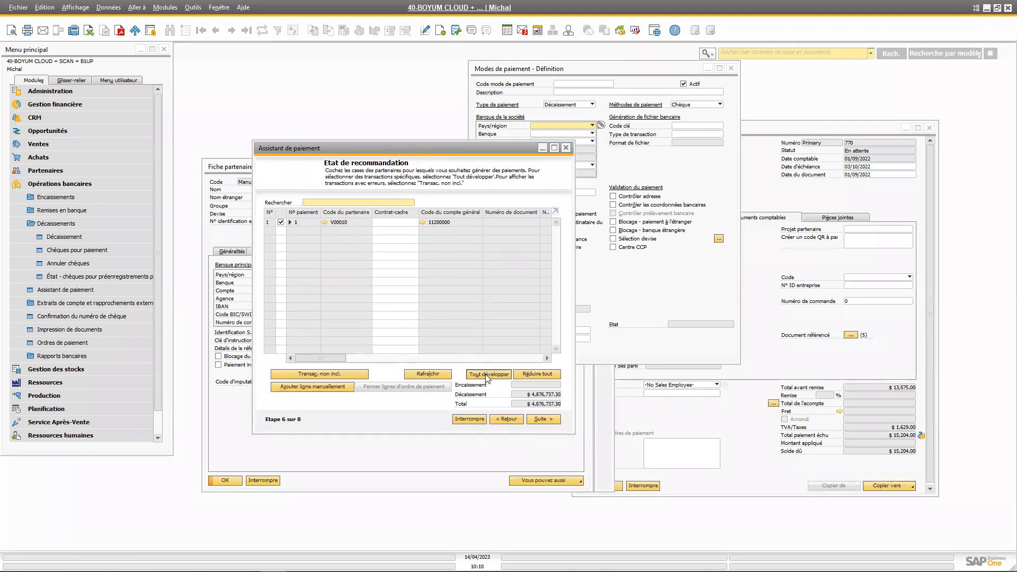
pyautogui.click(555, 148)
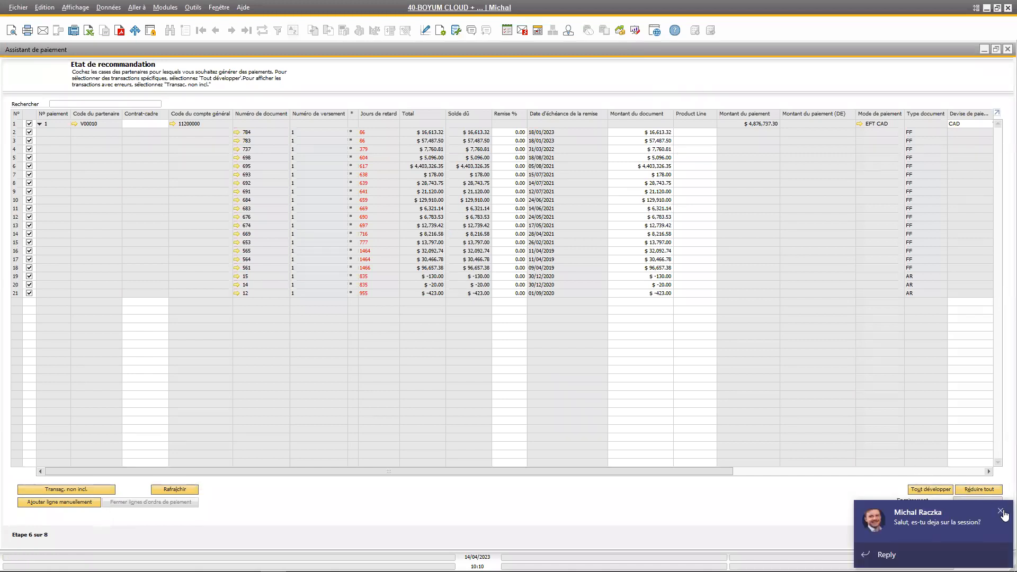
pyautogui.click(1002, 512)
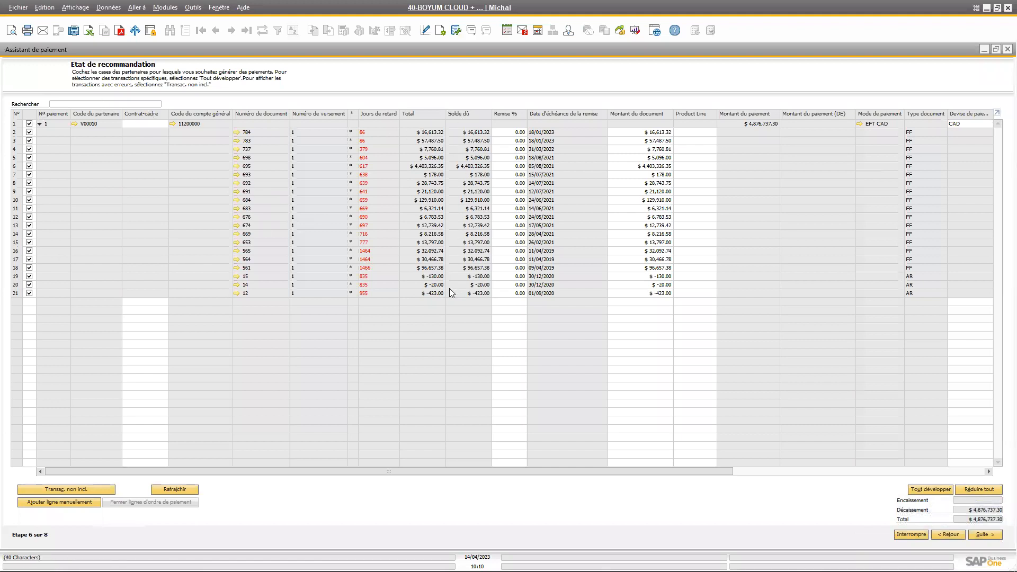
# Deselect all recommended transactions and include only document 737 in the payment
pyautogui.click(32, 113)
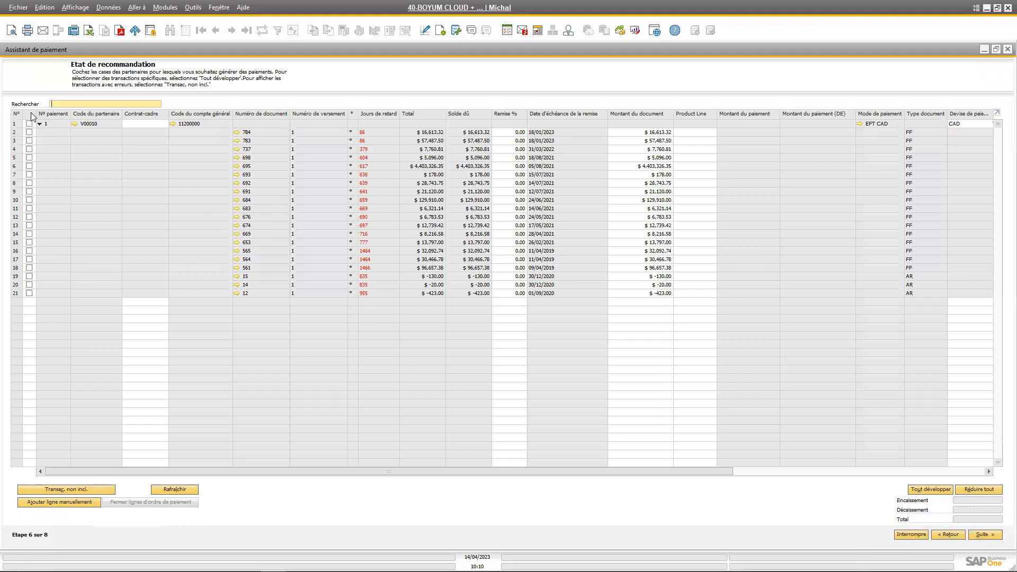
pyautogui.click(29, 132)
pyautogui.click(30, 141)
pyautogui.click(30, 132)
pyautogui.click(29, 140)
pyautogui.click(30, 133)
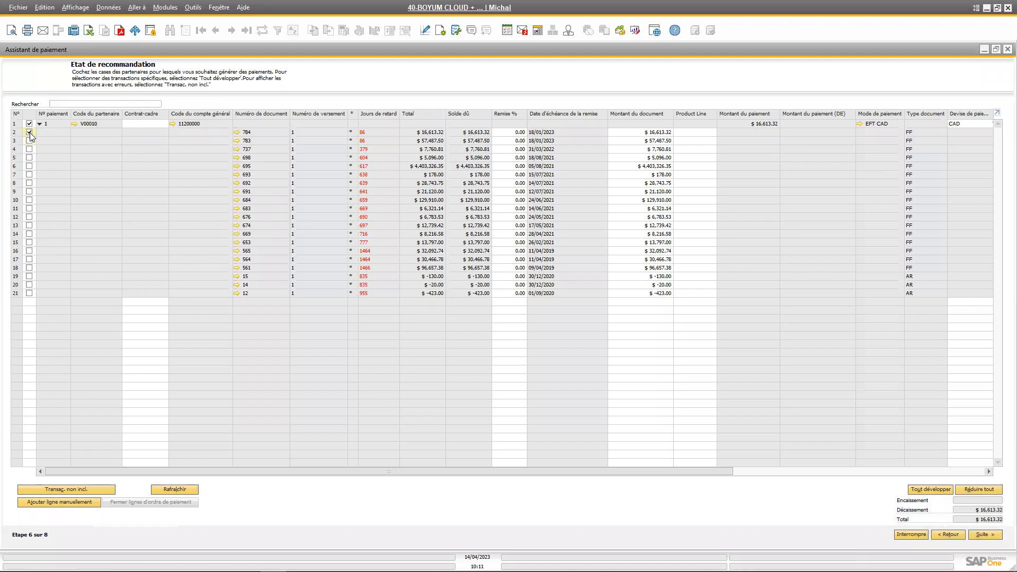
pyautogui.click(29, 140)
pyautogui.click(30, 132)
pyautogui.click(30, 141)
pyautogui.click(29, 132)
pyautogui.click(30, 133)
pyautogui.click(30, 149)
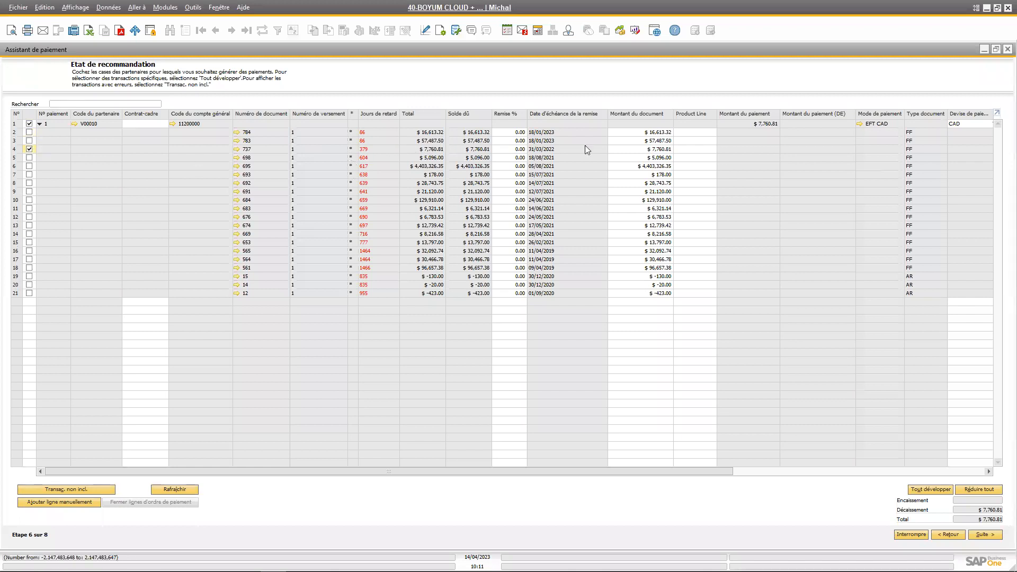
# Advance to the save options, recheck the recommendation report once, and run the payment cycle with Exécuter cycle de paiement
pyautogui.click(983, 535)
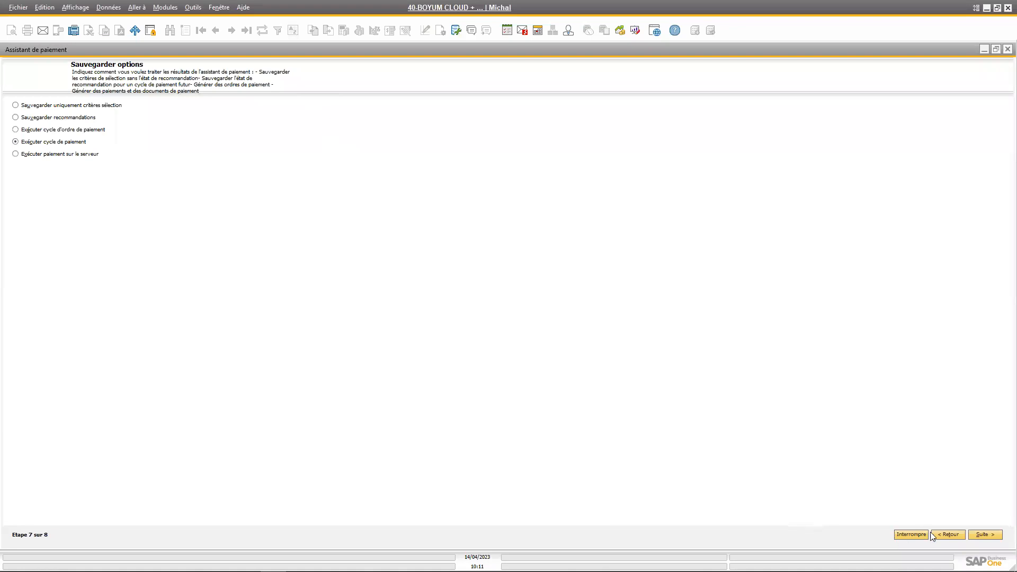
pyautogui.click(948, 535)
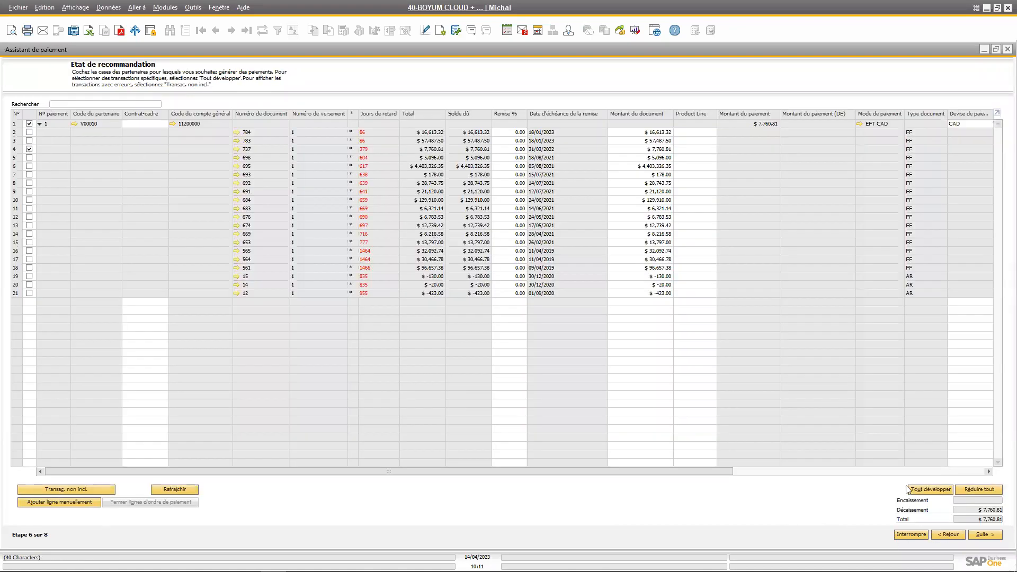
pyautogui.click(979, 534)
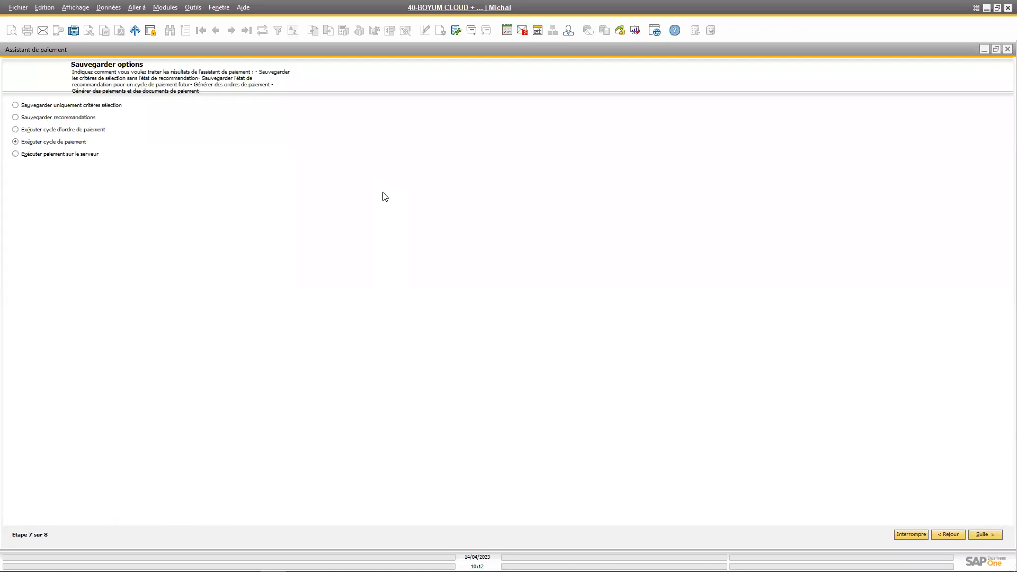
pyautogui.click(969, 535)
pyautogui.click(401, 303)
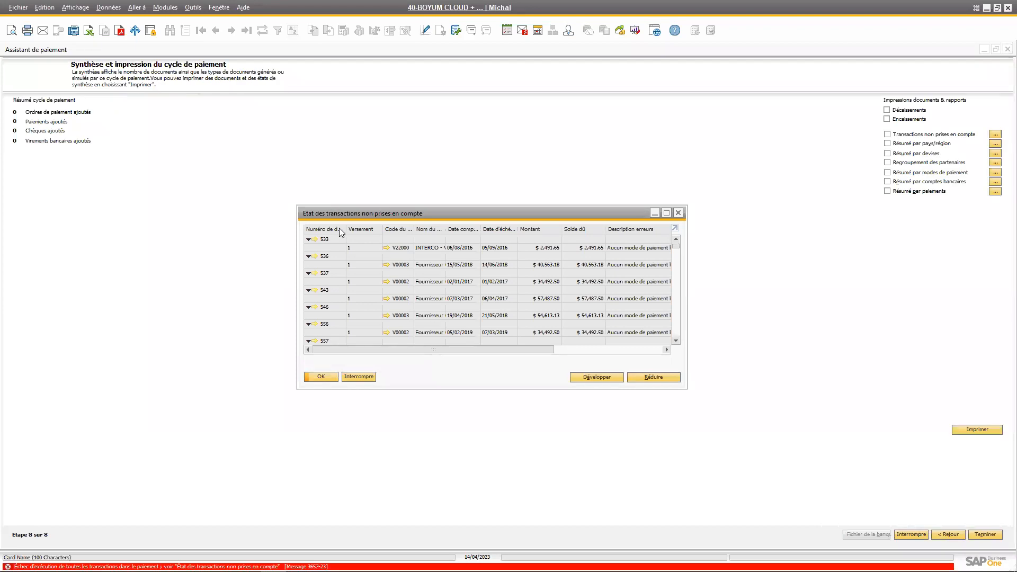
# Examine the error descriptions in the report of transactions not taken into account, collapse its rows and close it
pyautogui.moveTo(329, 215); pyautogui.dragTo(333, 227)
pyautogui.moveTo(471, 359); pyautogui.dragTo(564, 360)
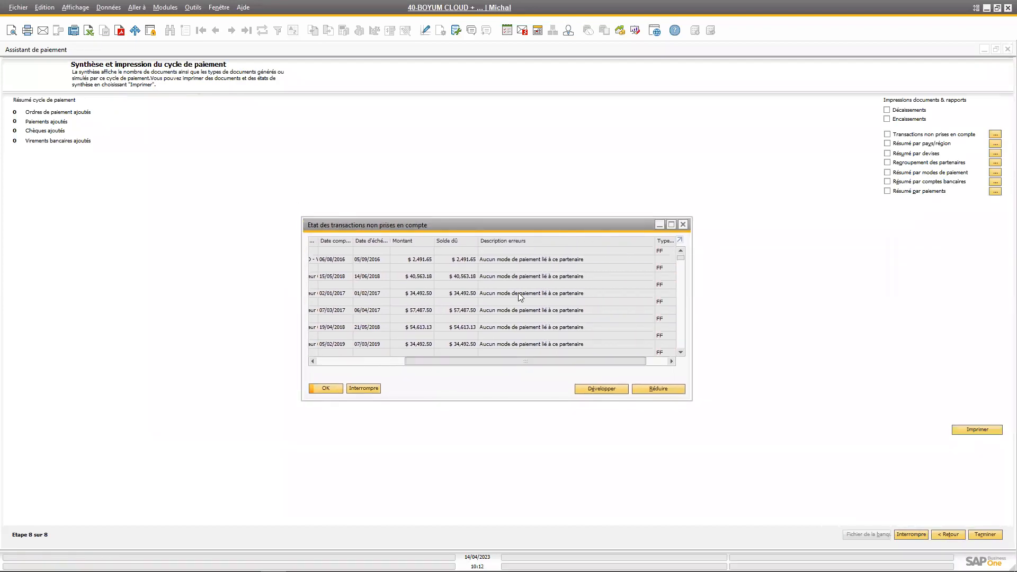
pyautogui.scroll(-2, 524, 271)
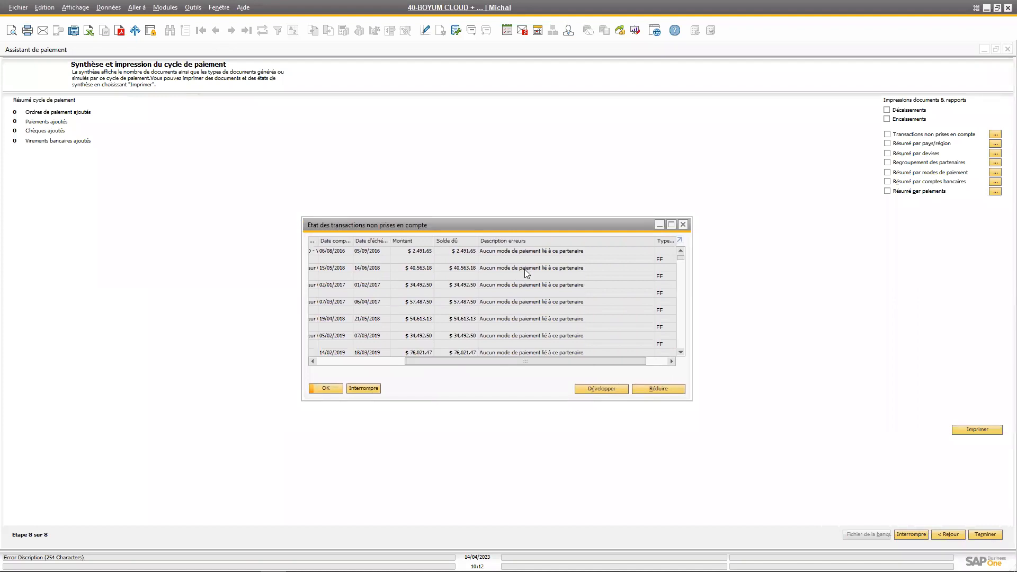
pyautogui.scroll(2, 543, 317)
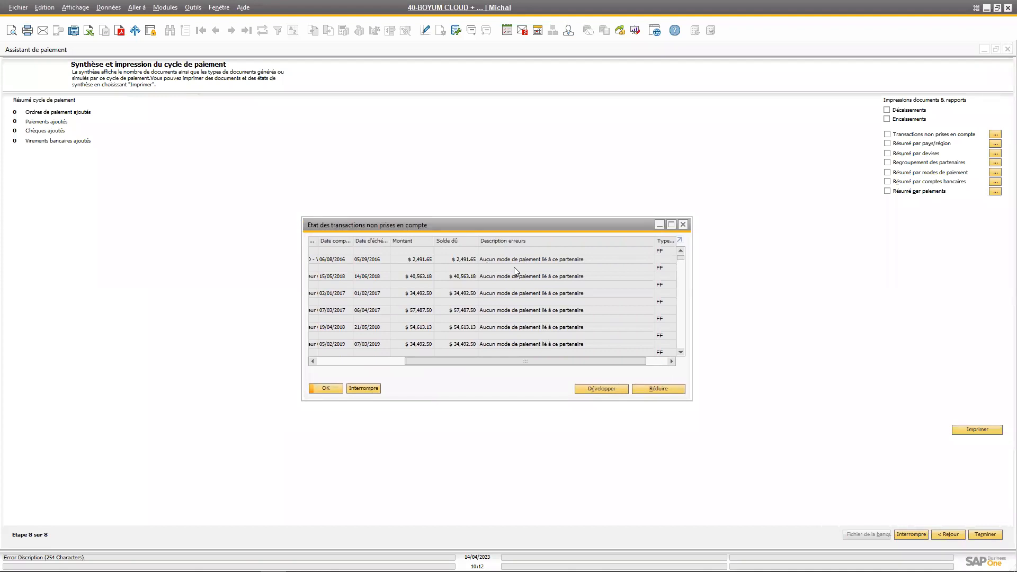
pyautogui.moveTo(518, 363); pyautogui.dragTo(405, 361)
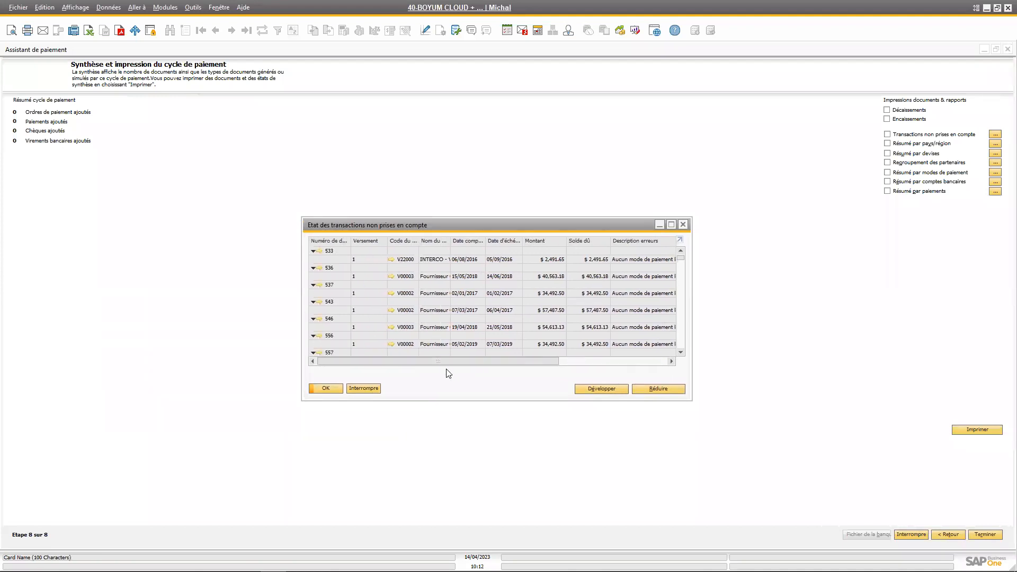
pyautogui.click(583, 365)
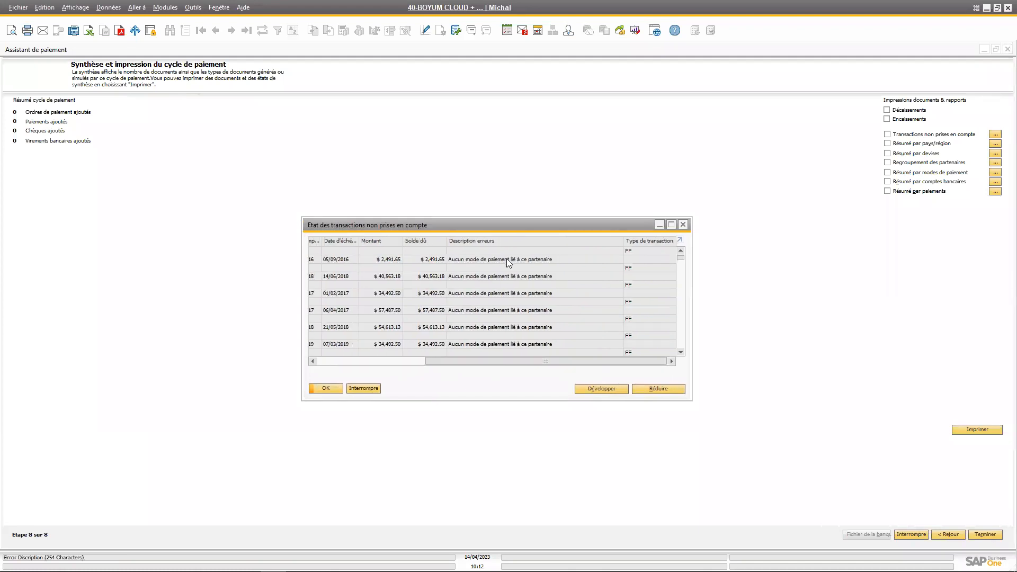
pyautogui.moveTo(523, 363); pyautogui.dragTo(413, 360)
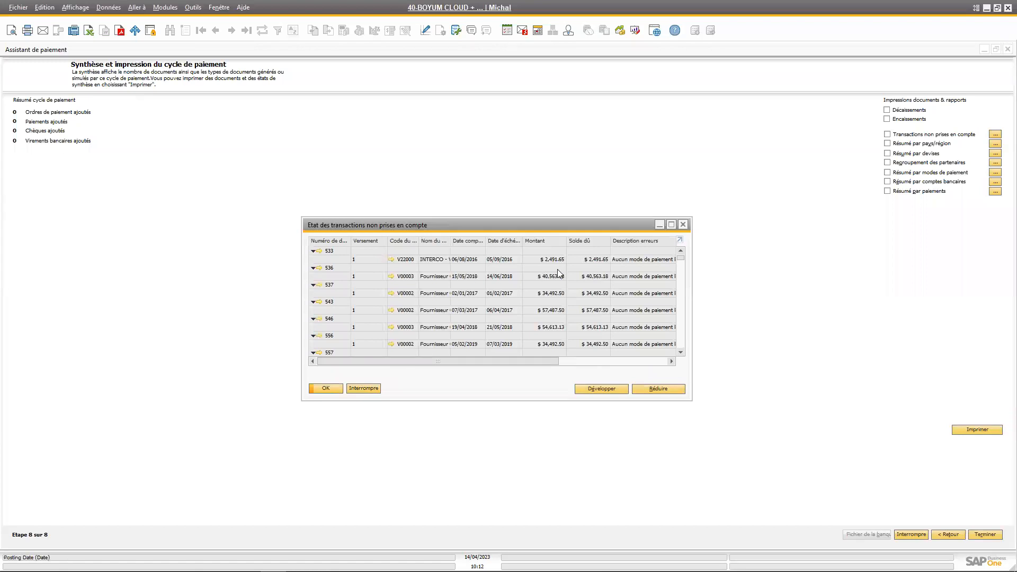
pyautogui.click(659, 390)
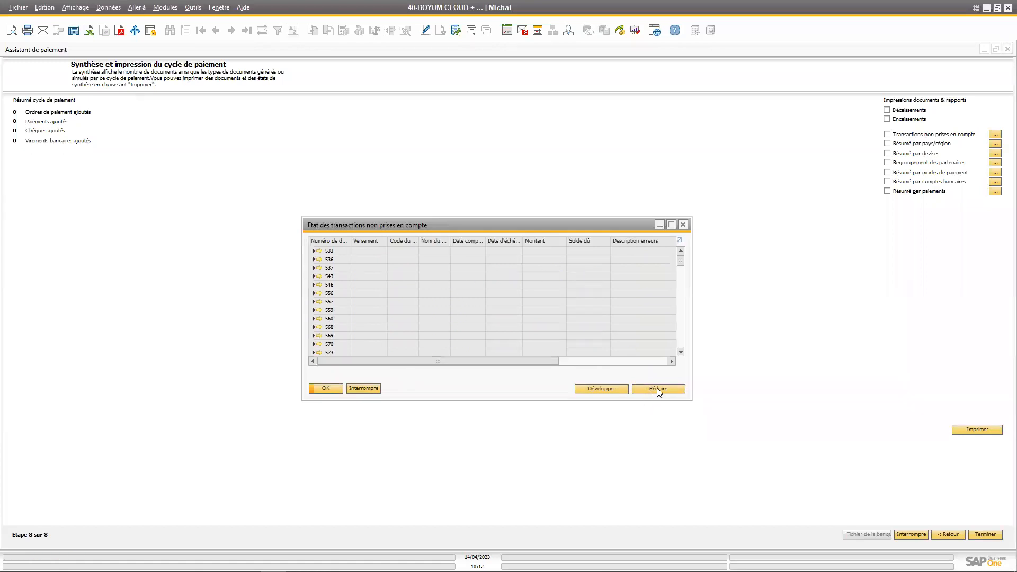
pyautogui.click(684, 225)
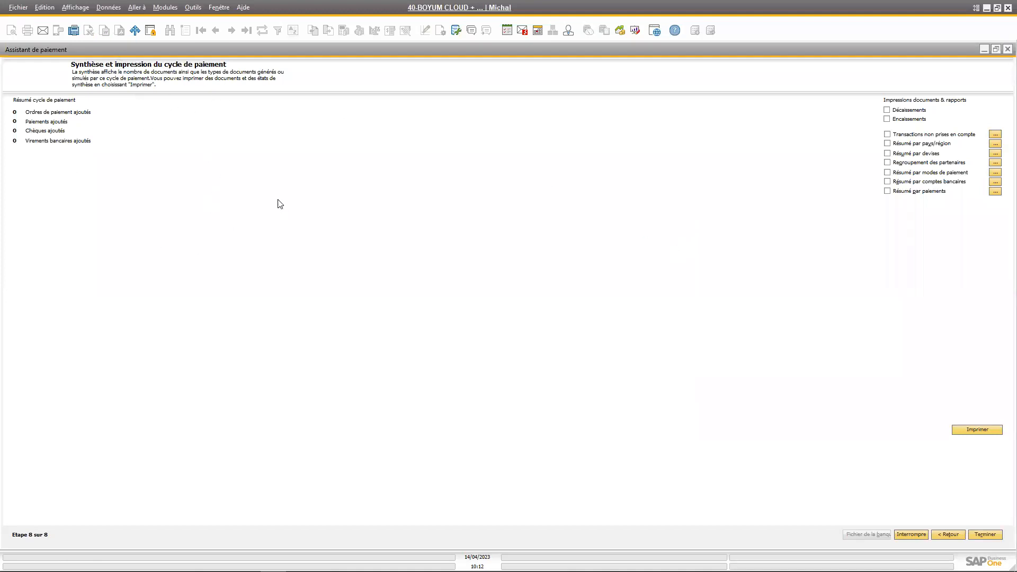
# Restore the wizard to a smaller window and open the outgoing payment (Décaissement) form for a look, closing it again
pyautogui.doubleClick(485, 48)
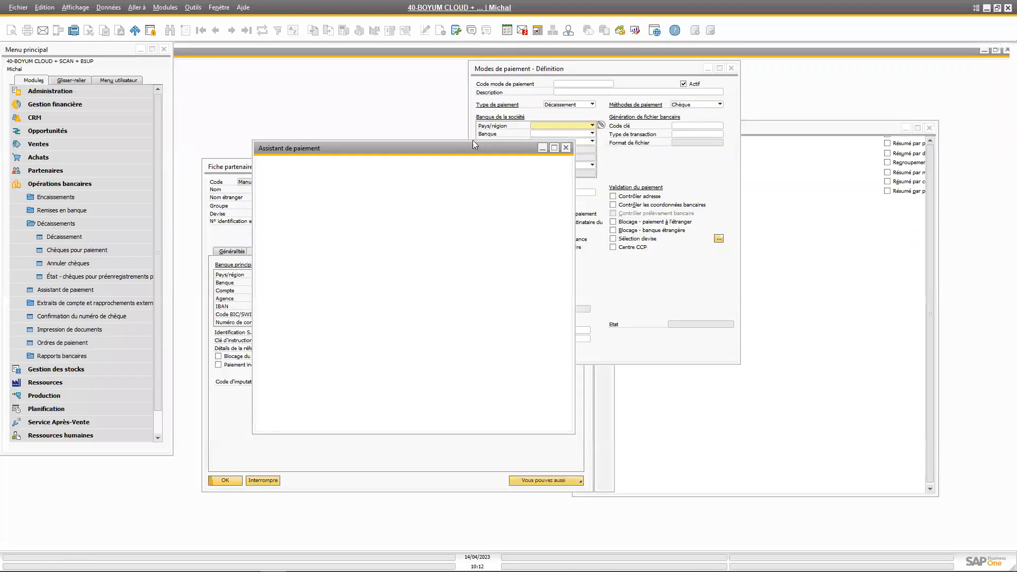
pyautogui.click(64, 237)
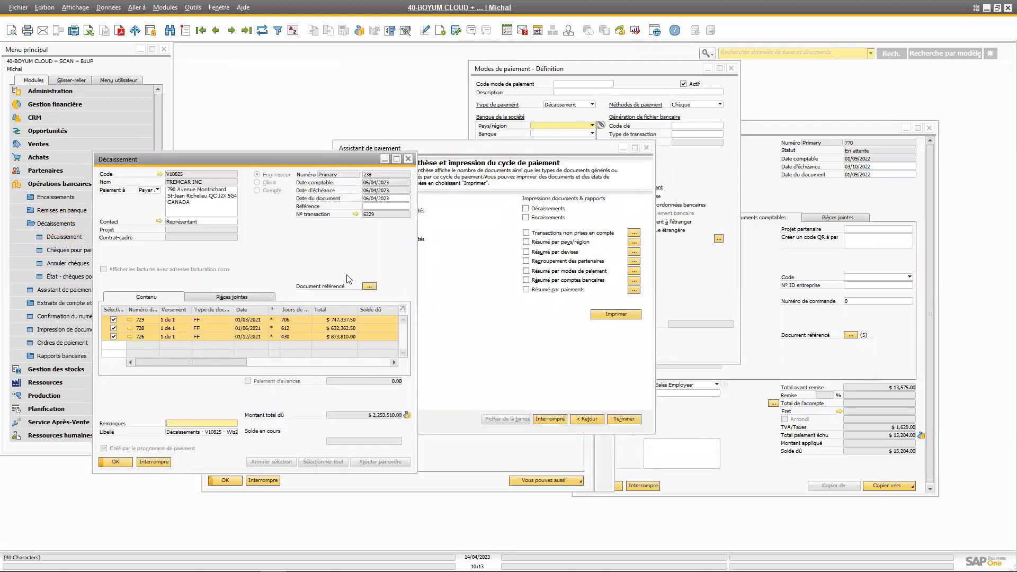
pyautogui.moveTo(352, 161); pyautogui.dragTo(319, 155)
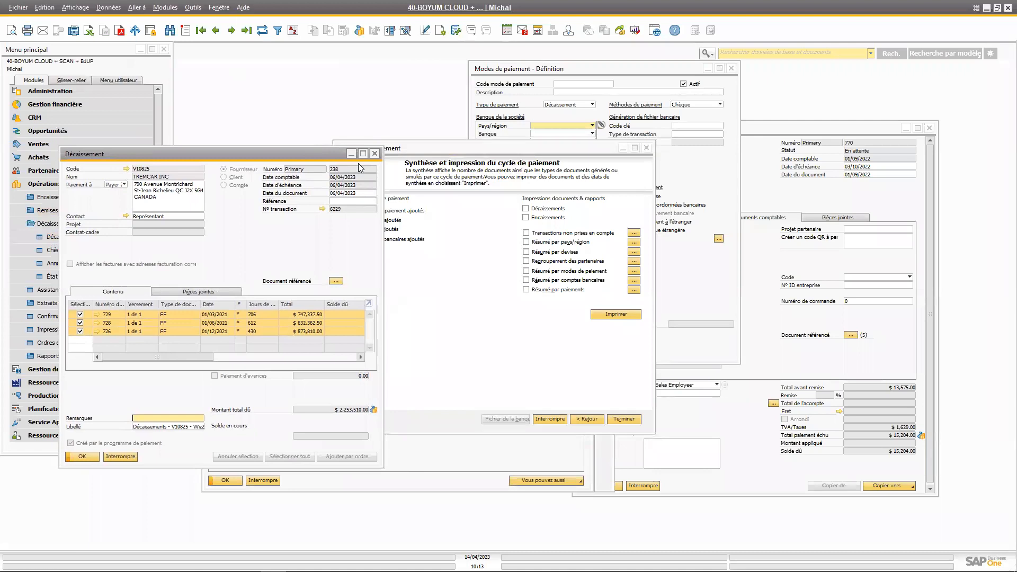
pyautogui.click(375, 155)
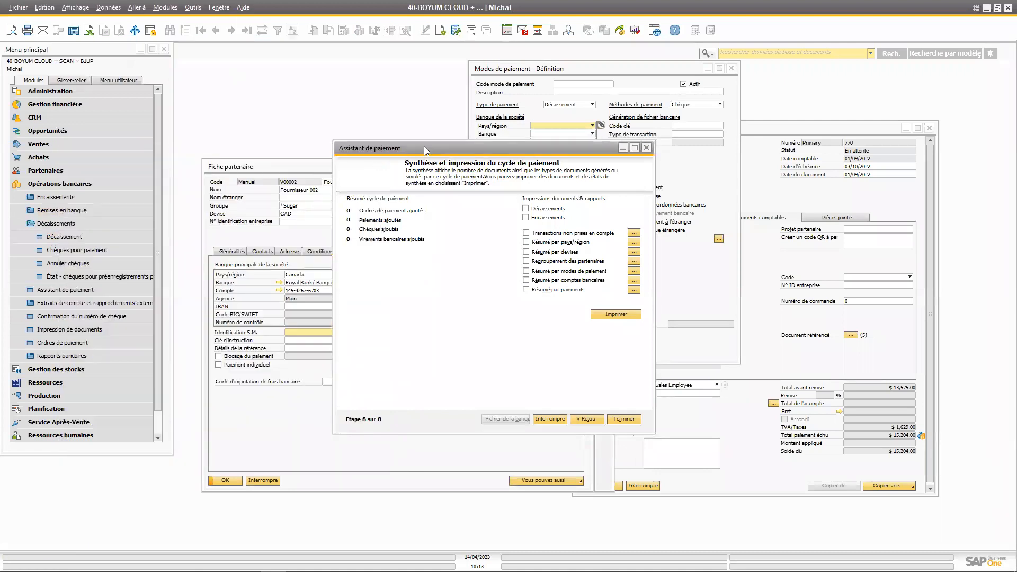
# Finish the payment wizard with the outgoing payments print option unselected, and bring the supplier's partner record to the front
pyautogui.moveTo(424, 146); pyautogui.dragTo(413, 142)
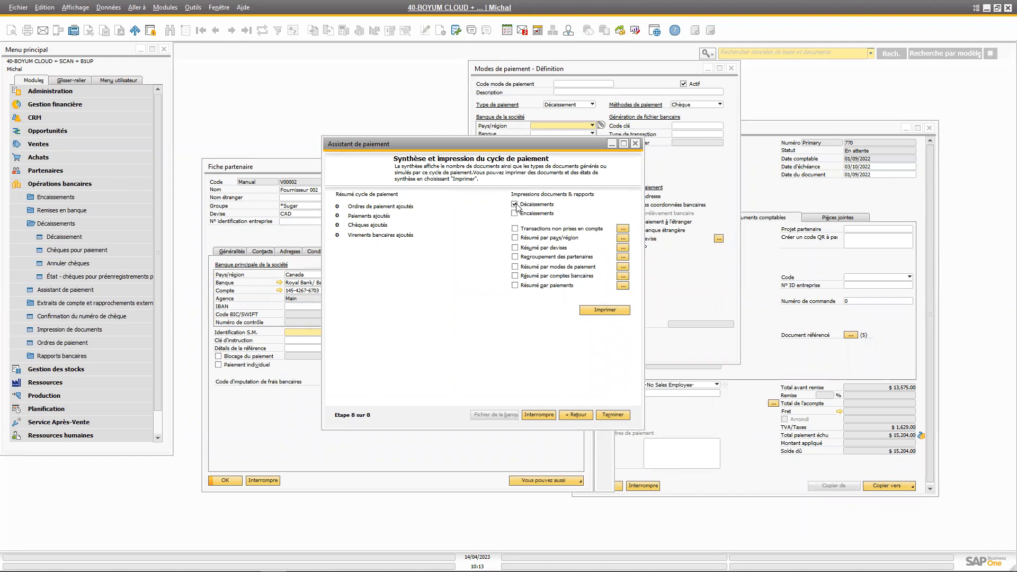
pyautogui.click(515, 205)
pyautogui.moveTo(463, 150); pyautogui.dragTo(452, 153)
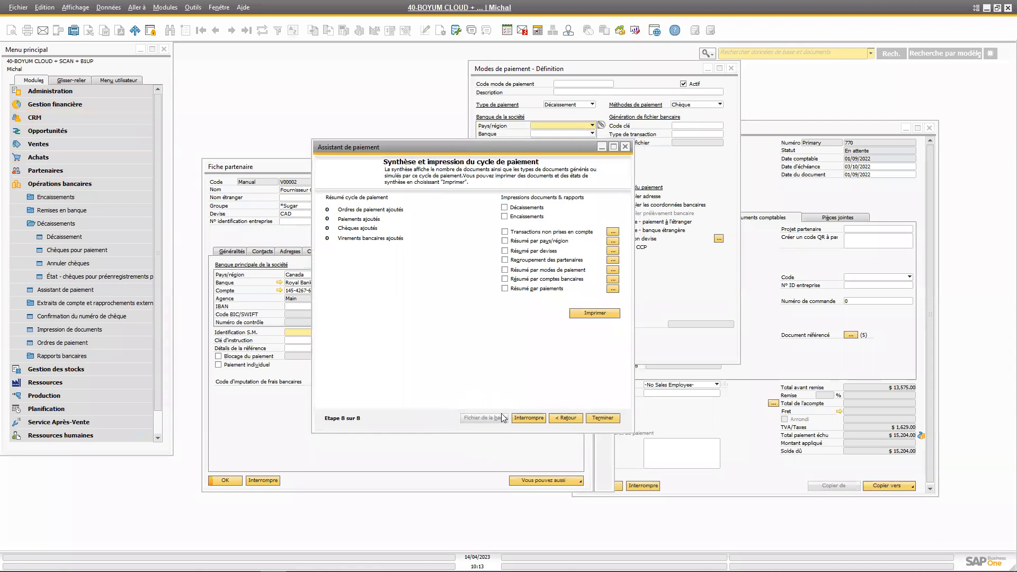
pyautogui.click(604, 419)
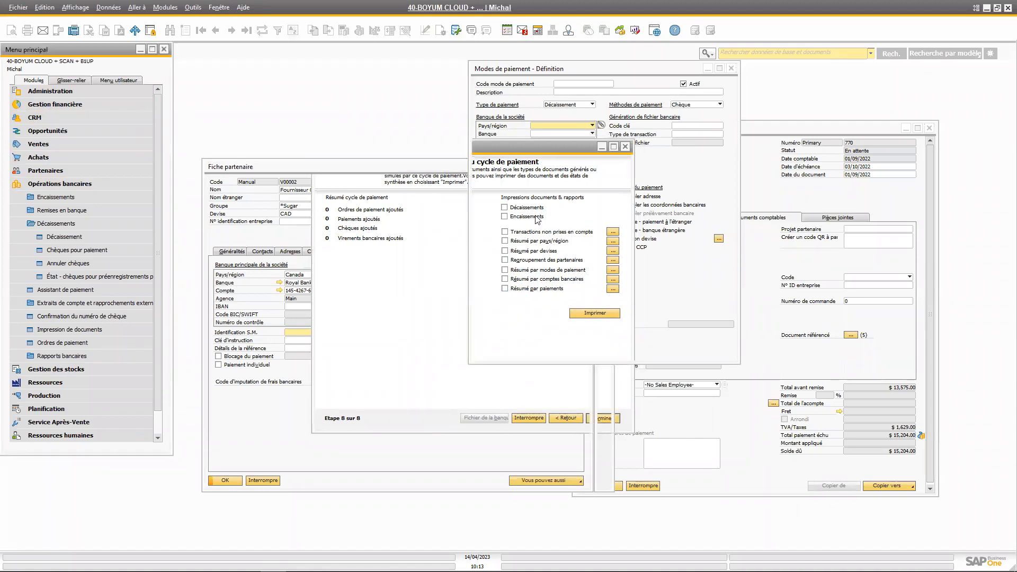
pyautogui.click(427, 168)
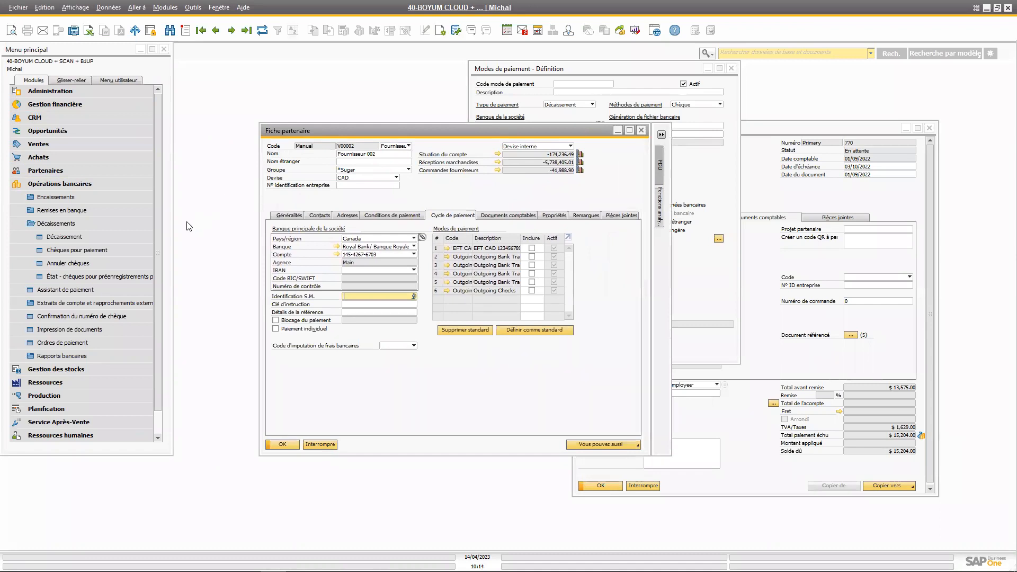
# Open the payment wizard (Assistant de paiement), start a new payment cycle and advance to the general parameters
pyautogui.click(157, 222)
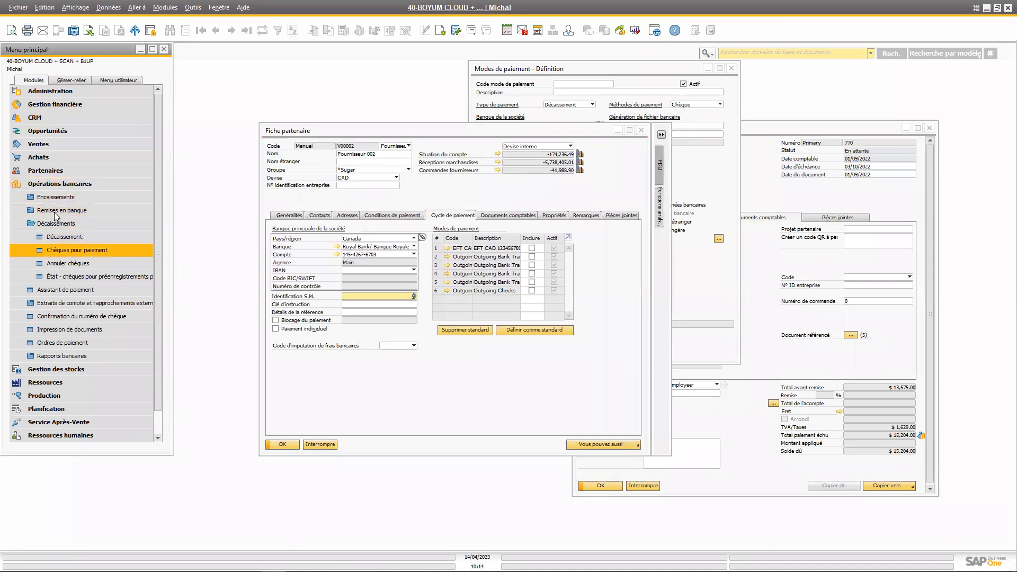
pyautogui.click(73, 291)
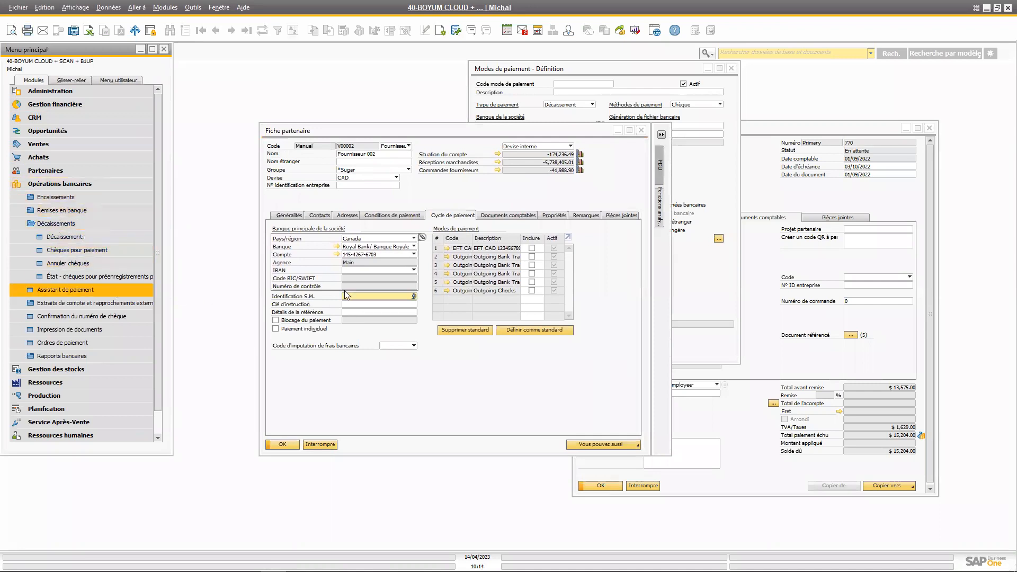
pyautogui.click(601, 418)
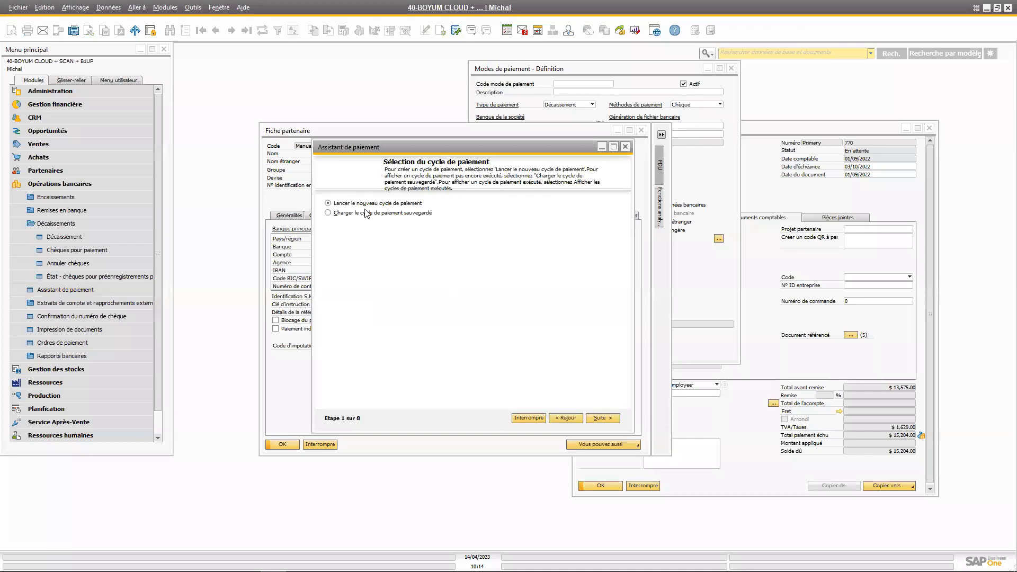
pyautogui.click(599, 417)
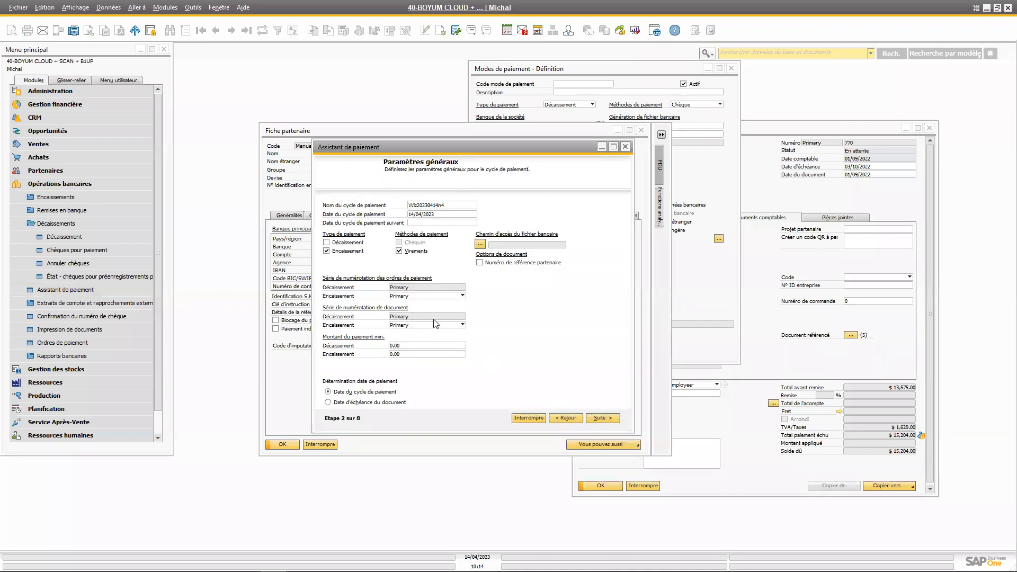
# Name the payment cycle TEST2, limit it to Décaissement with Chèques as the only payment means, and advance to the partner selection
pyautogui.doubleClick(451, 204)
pyautogui.write('TEST2')
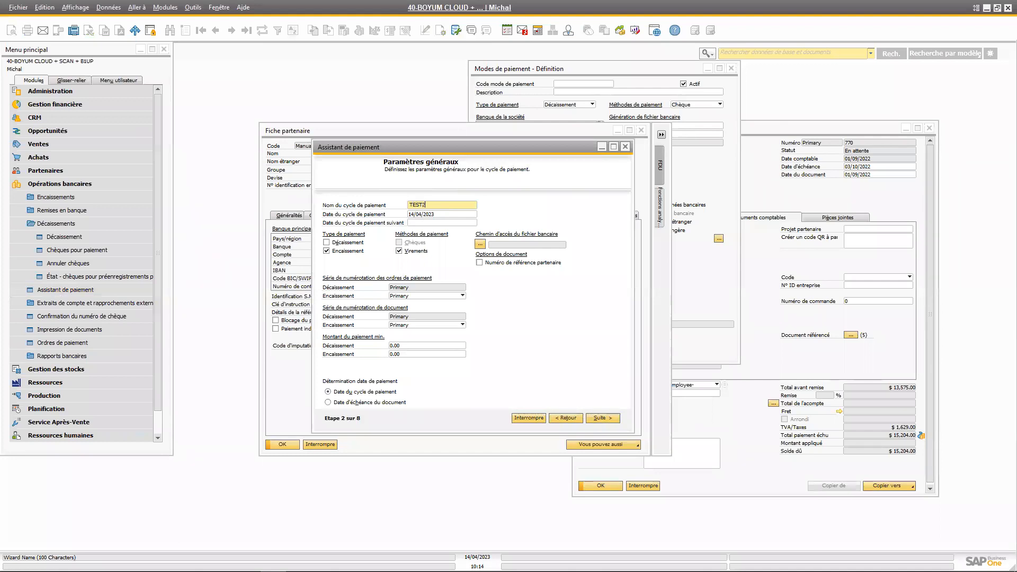
pyautogui.click(327, 250)
pyautogui.click(326, 243)
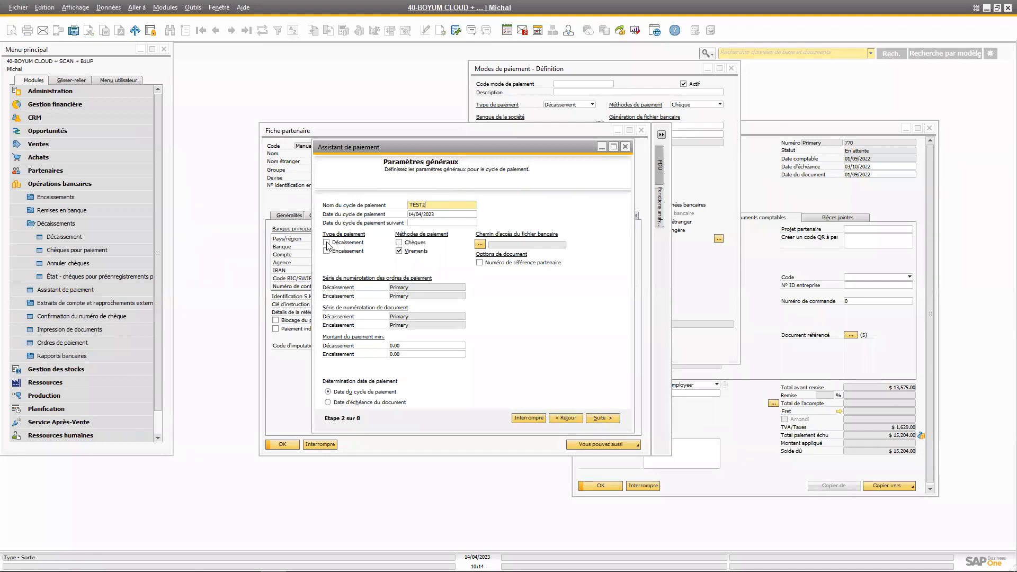
pyautogui.click(399, 251)
pyautogui.click(399, 242)
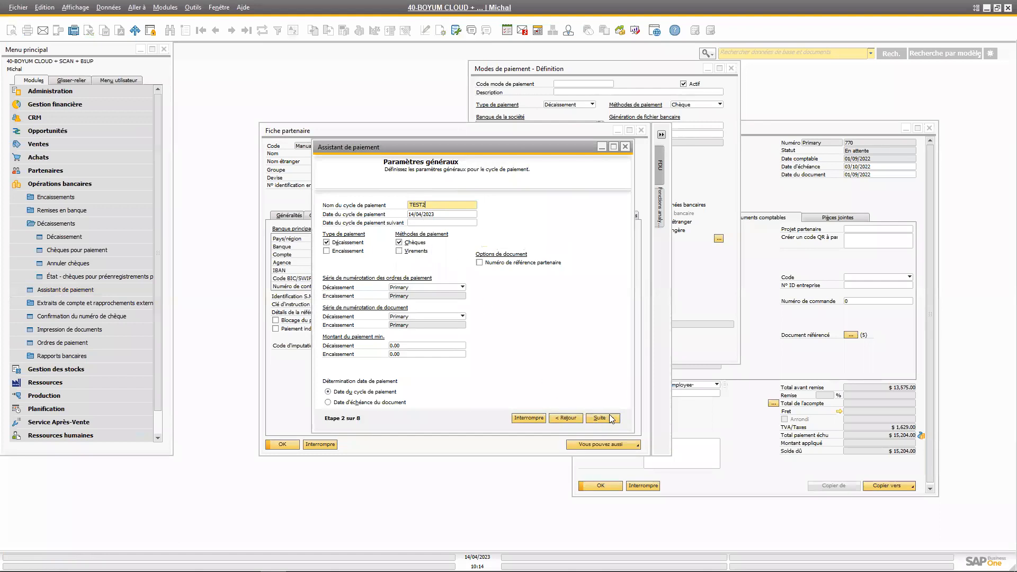
pyautogui.click(609, 416)
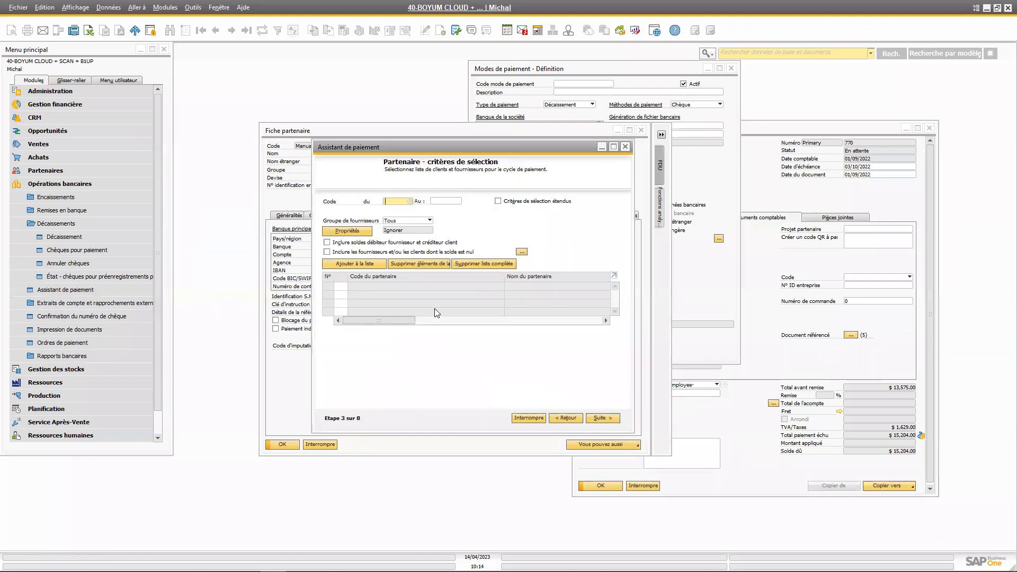
# Add all suppliers to the cycle and limit the purchase transactions to due dates up to 14/04/2023
pyautogui.click(360, 263)
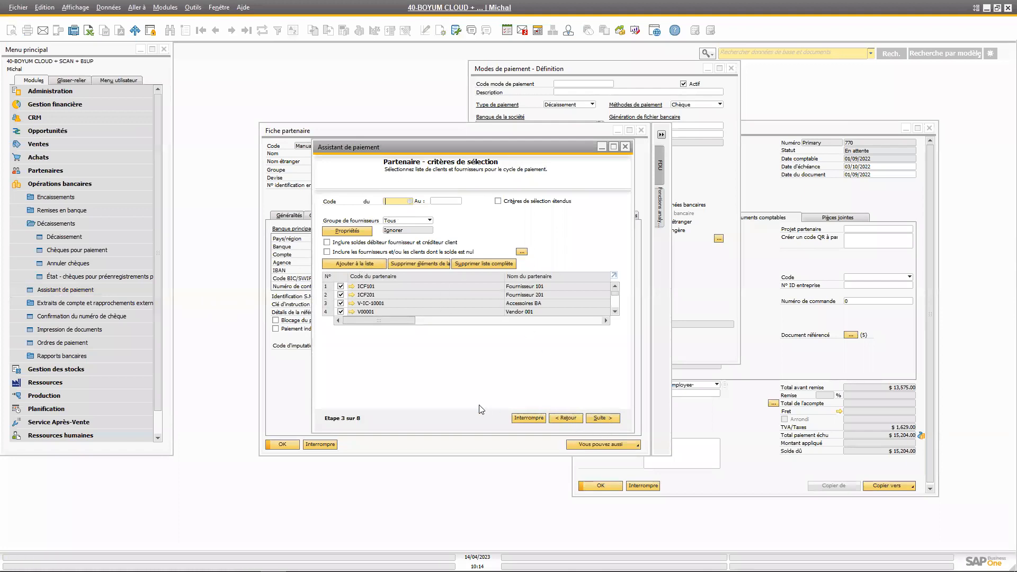
pyautogui.click(608, 419)
pyautogui.click(505, 240)
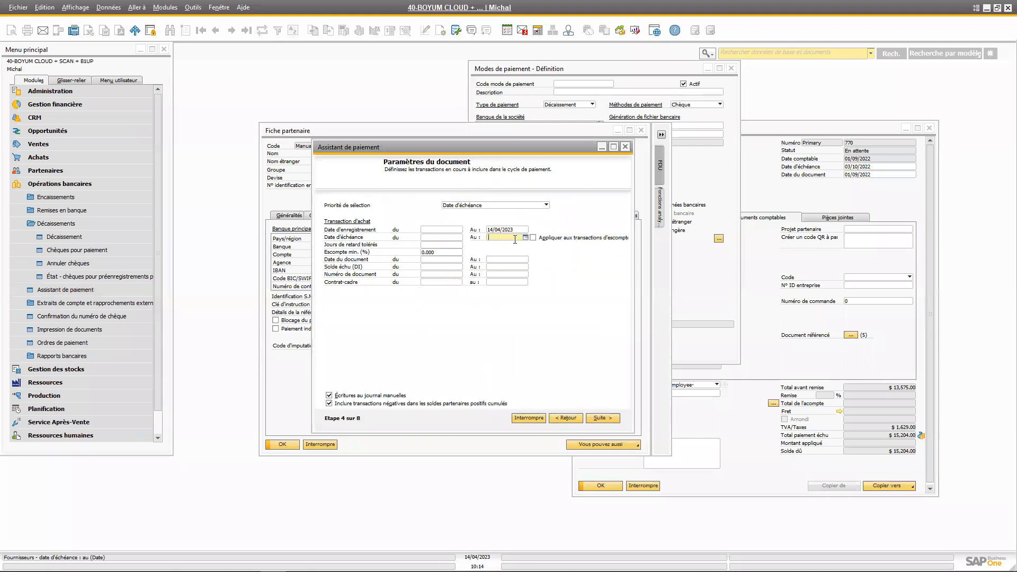
pyautogui.click(525, 238)
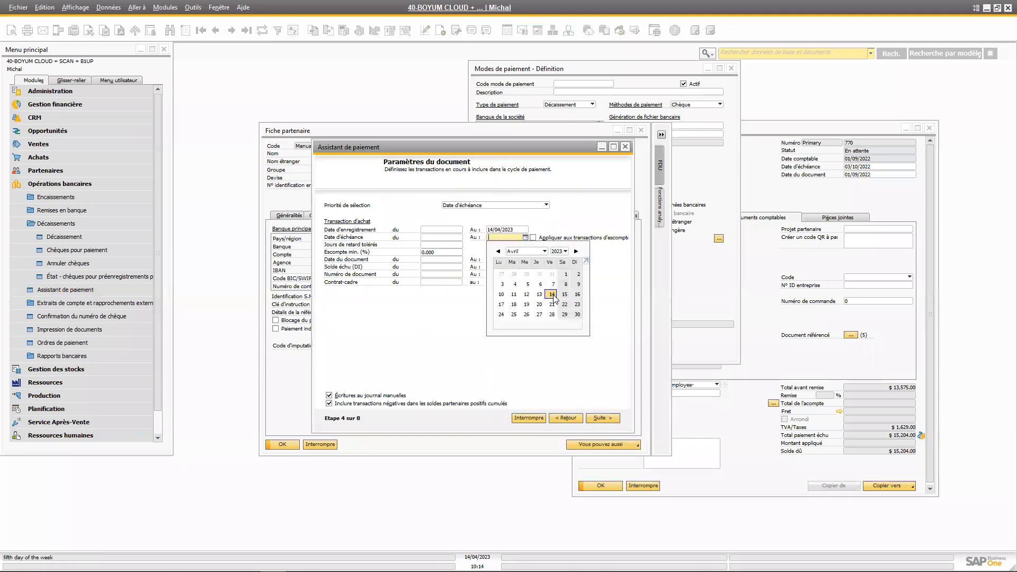
pyautogui.click(552, 295)
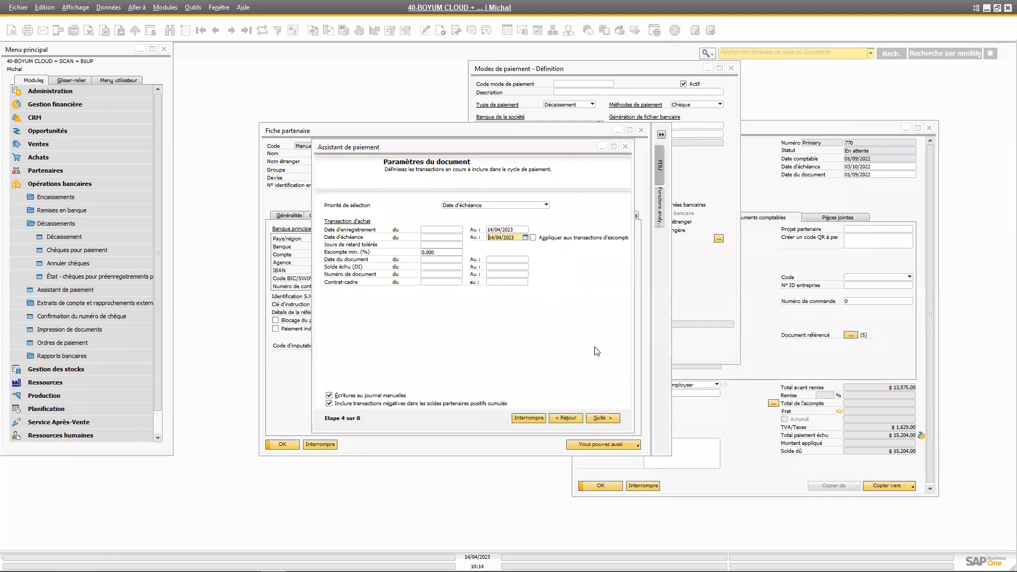
pyautogui.click(604, 418)
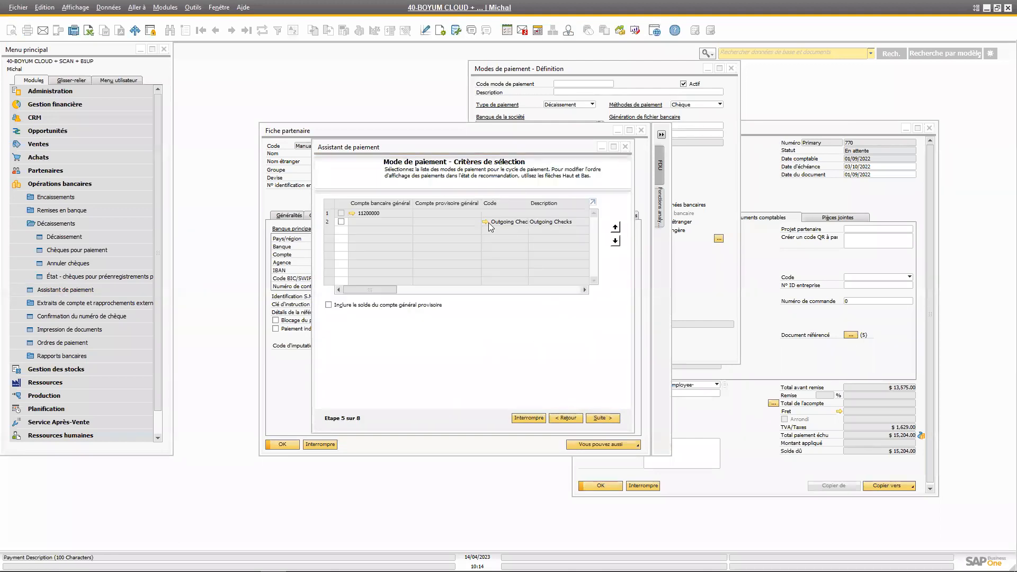
# Include the Outgoing Checks payment method, and view its bank ledger account in the chart of accounts, closing it again
pyautogui.click(341, 223)
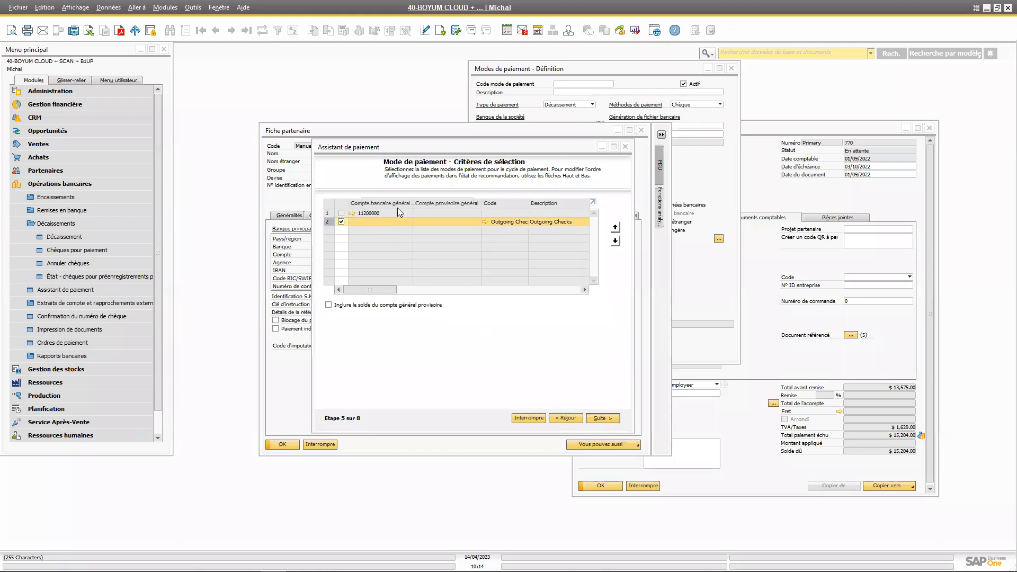
pyautogui.click(572, 418)
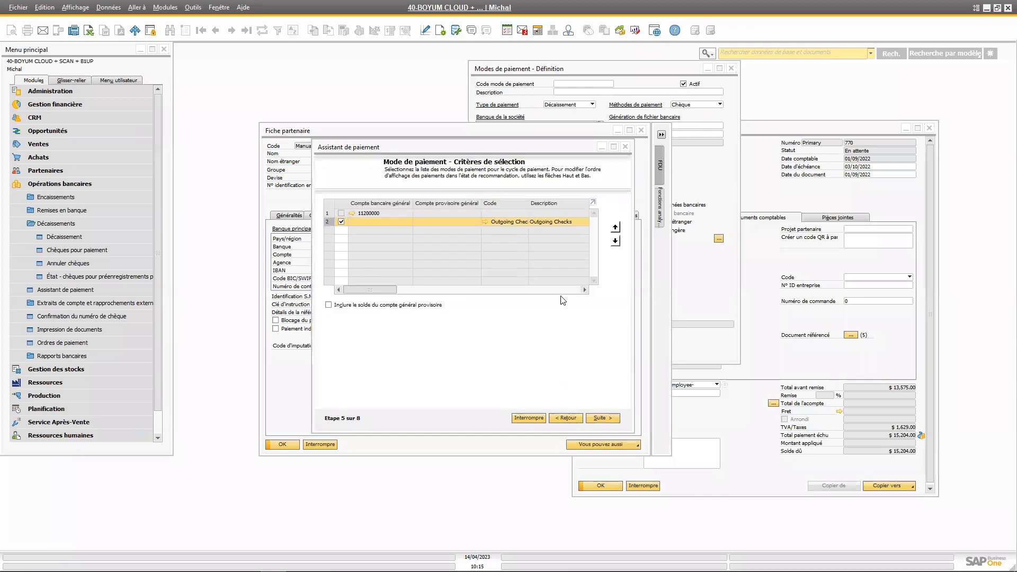
pyautogui.click(352, 213)
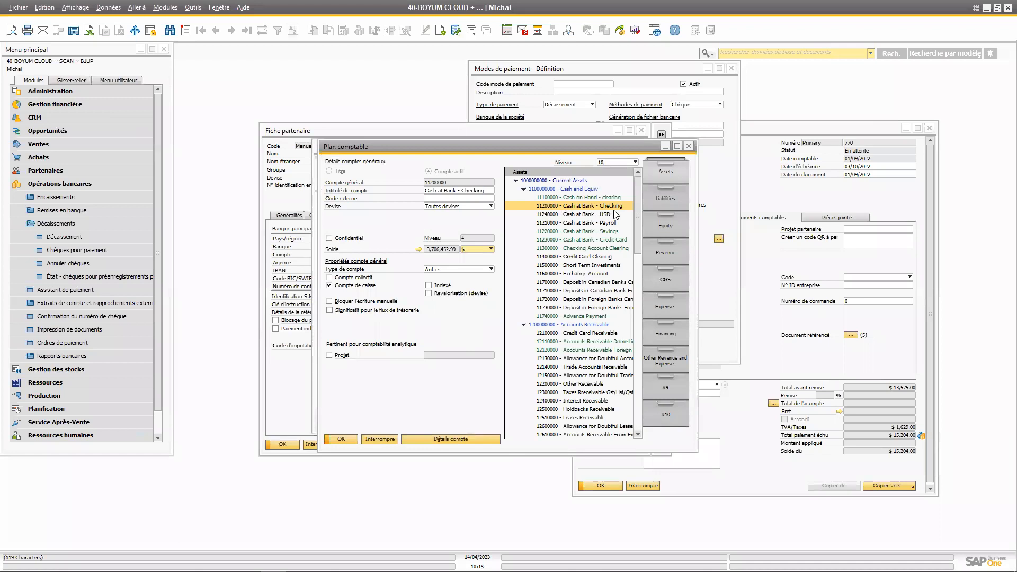
pyautogui.moveTo(546, 153); pyautogui.dragTo(630, 193)
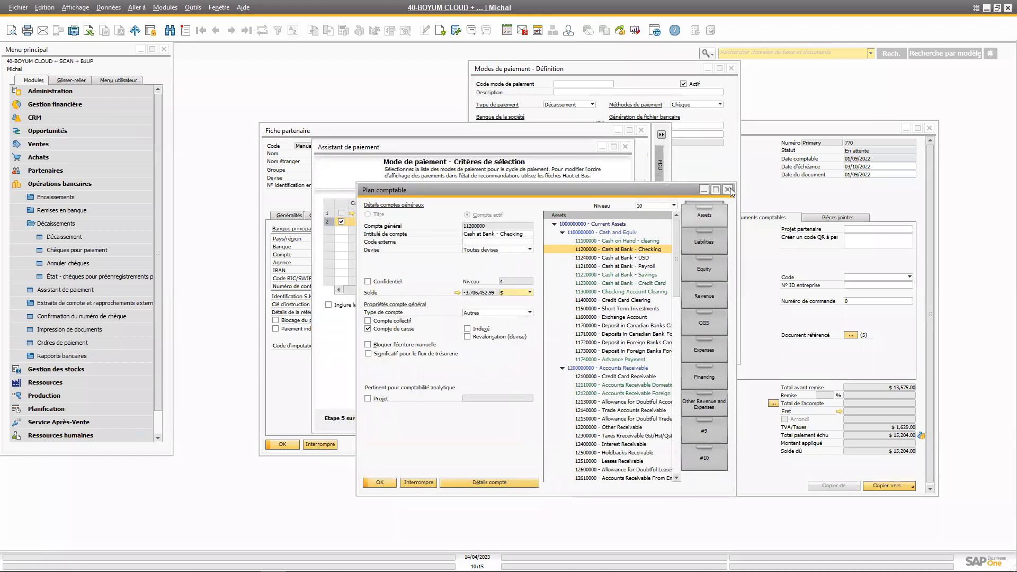
pyautogui.click(731, 188)
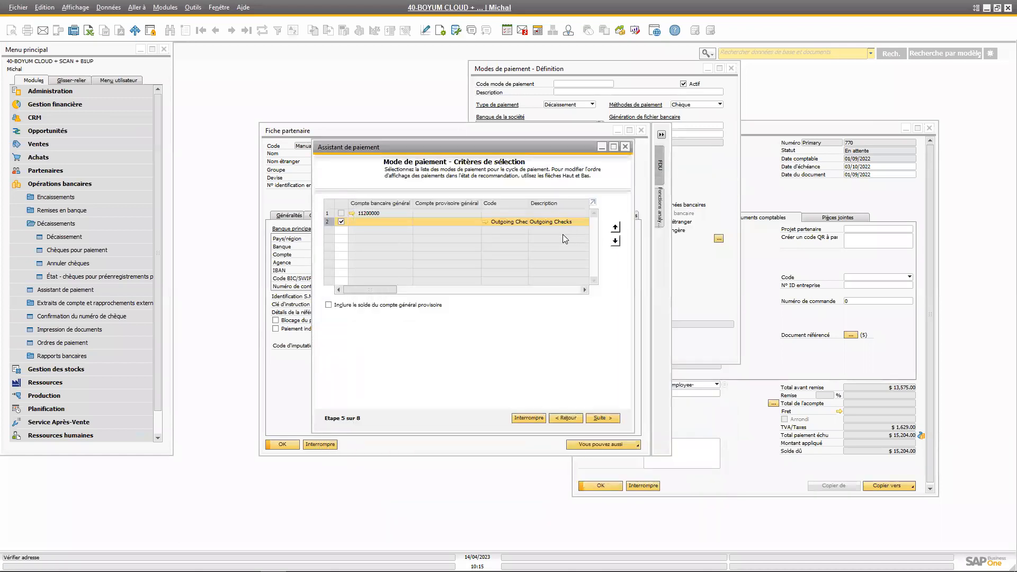
# Examine the Outgoing Checks payment method definition and the ledger account linked to its company bank account, closing both windows again
pyautogui.click(485, 222)
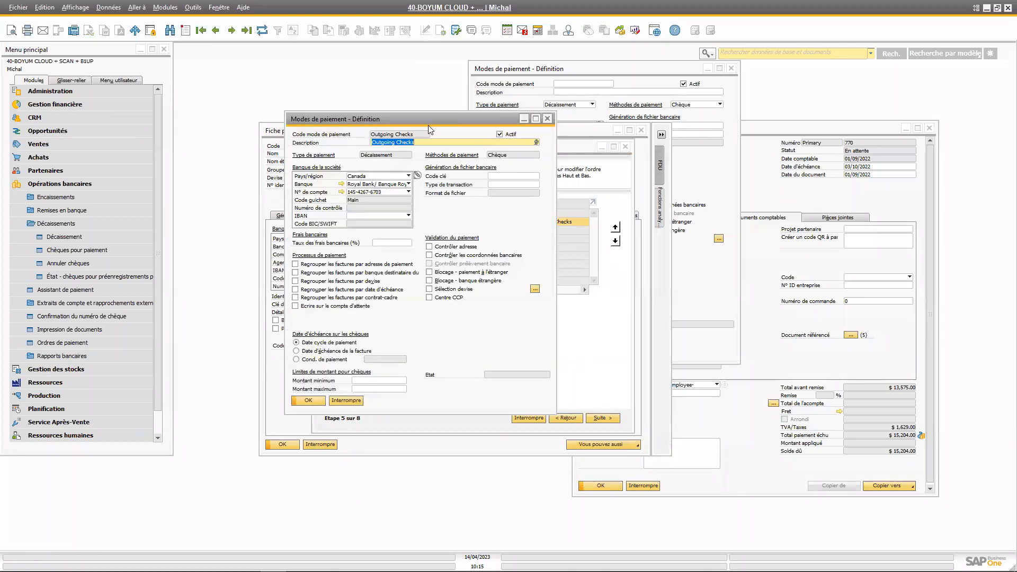
pyautogui.moveTo(428, 120); pyautogui.dragTo(522, 140)
pyautogui.moveTo(616, 181); pyautogui.dragTo(634, 181)
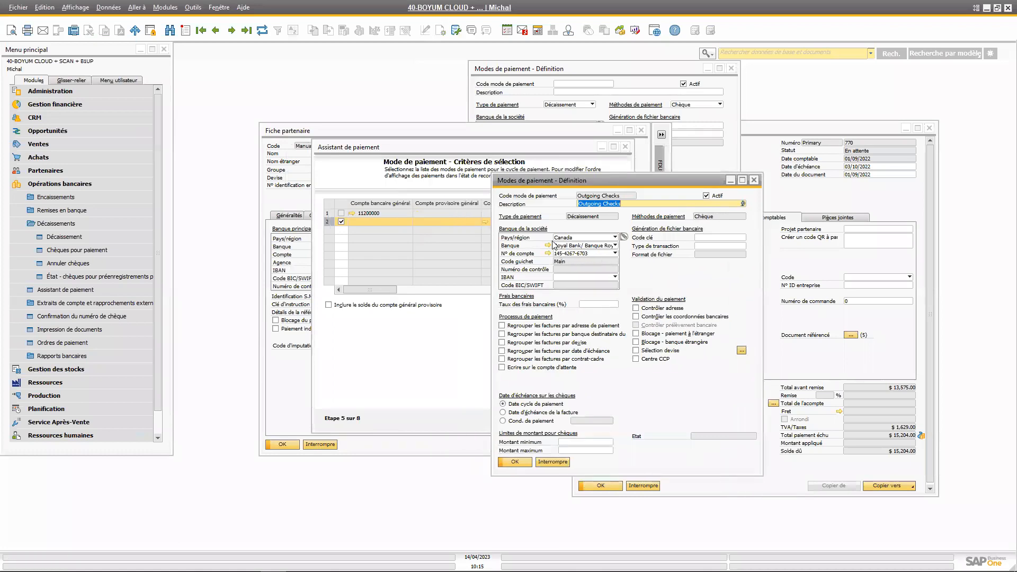
pyautogui.click(548, 254)
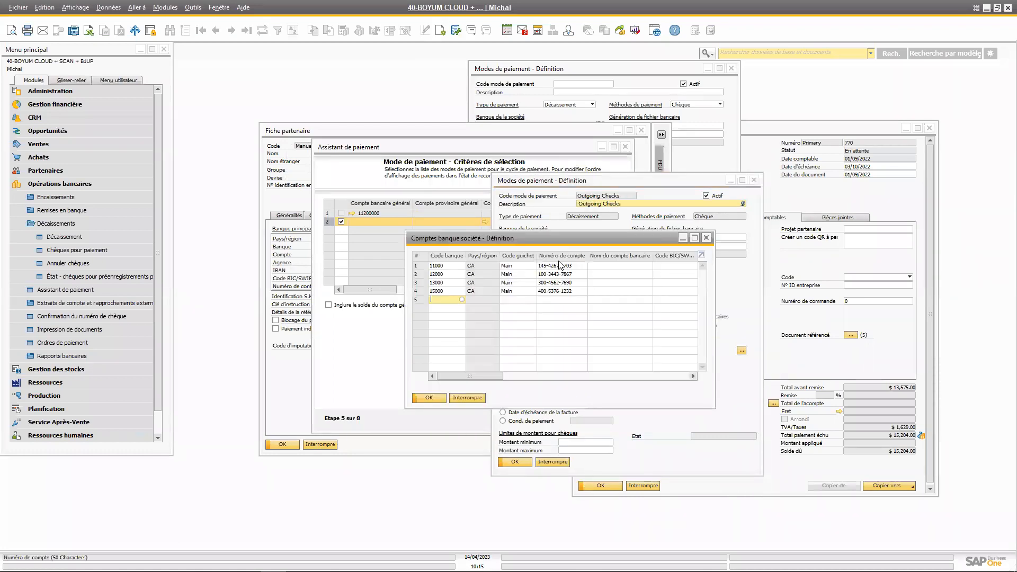
pyautogui.moveTo(545, 240); pyautogui.dragTo(579, 286)
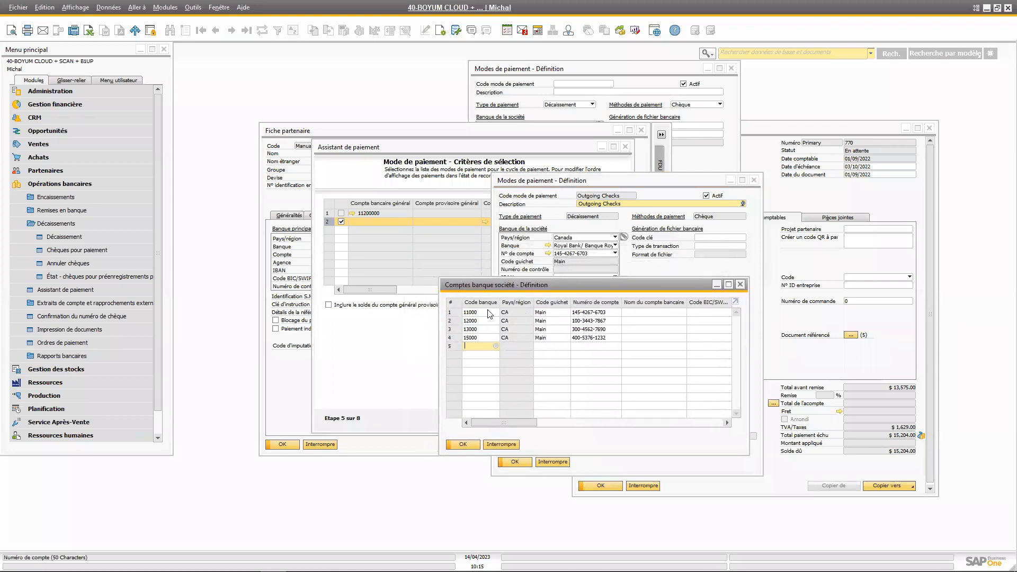
pyautogui.click(454, 313)
pyautogui.moveTo(499, 426); pyautogui.dragTo(581, 423)
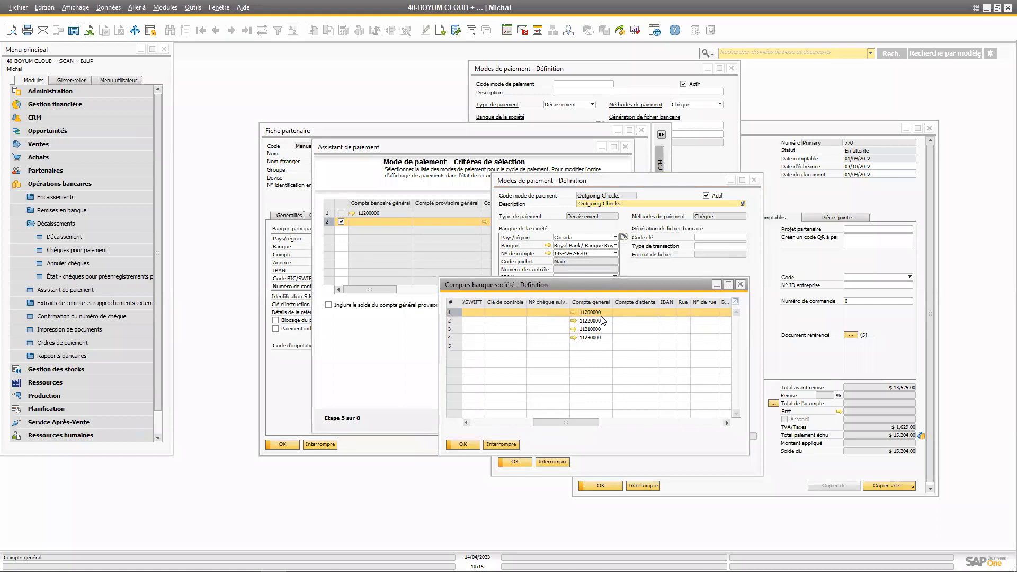
pyautogui.click(741, 285)
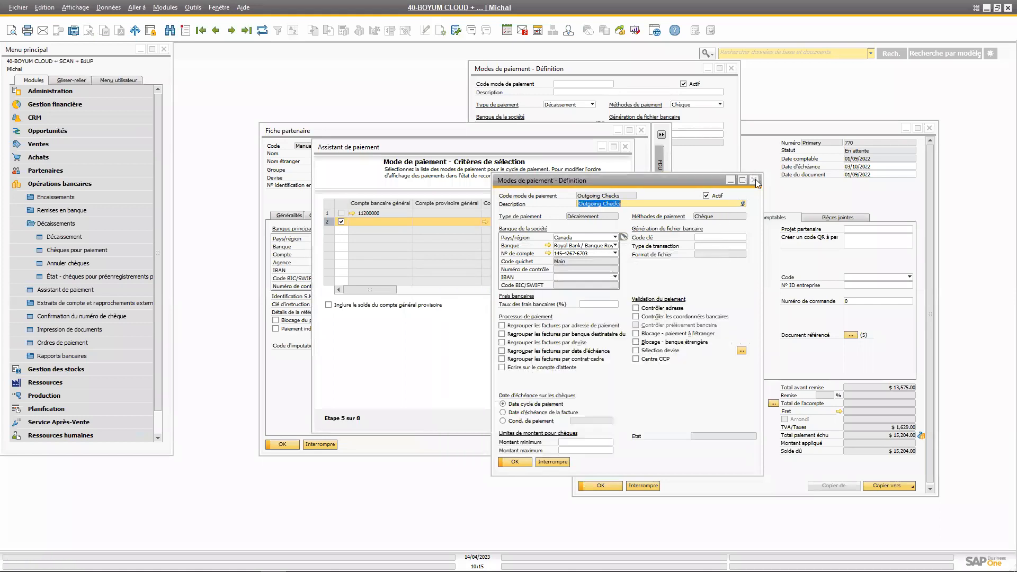
pyautogui.click(754, 180)
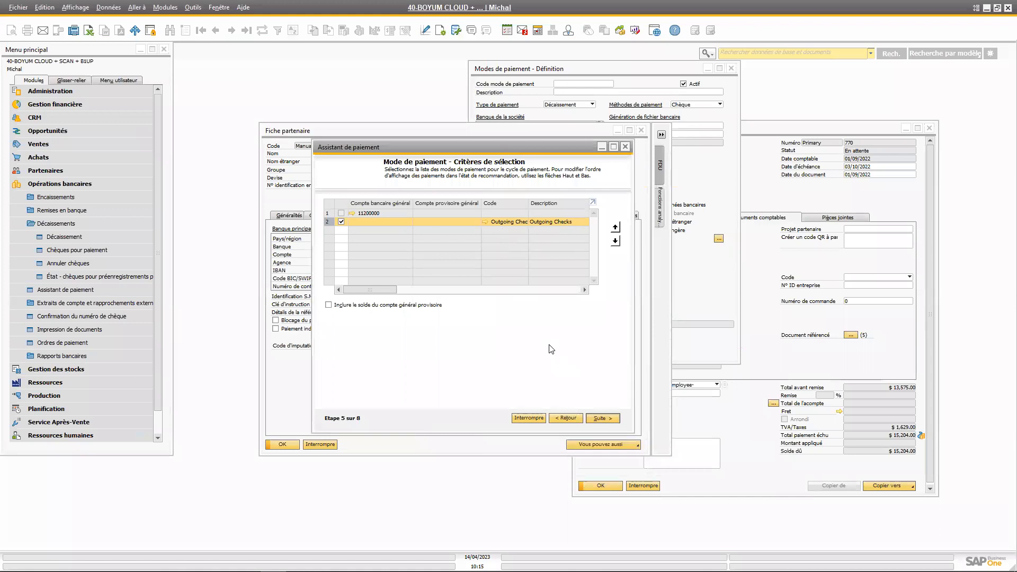
# Return to the payment method criteria after checking the recommendations, and set the maximum outgoing amount for Outgoing Checks to 9,999,999,999.00 in the enlarged wizard
pyautogui.click(612, 417)
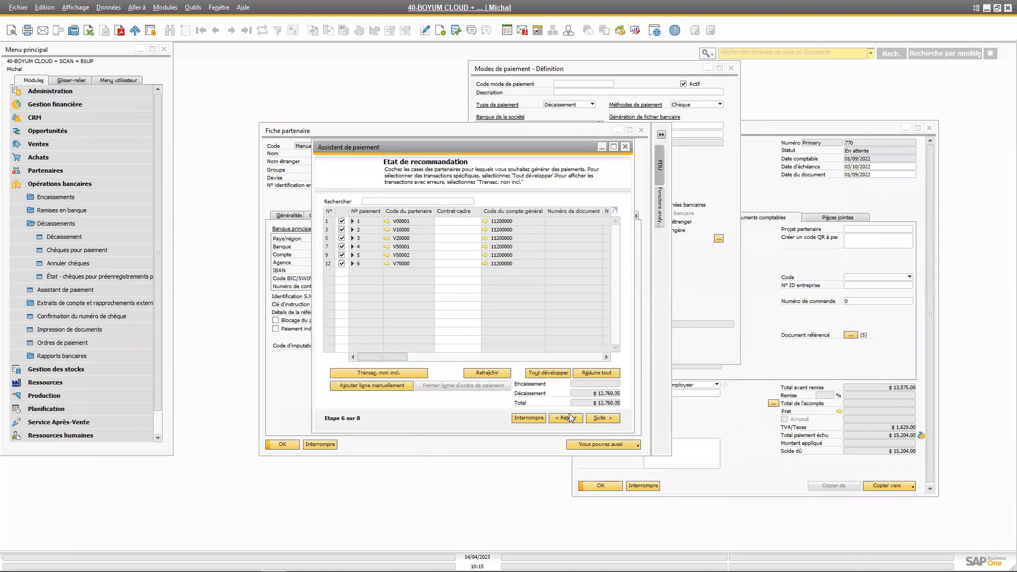
pyautogui.click(567, 418)
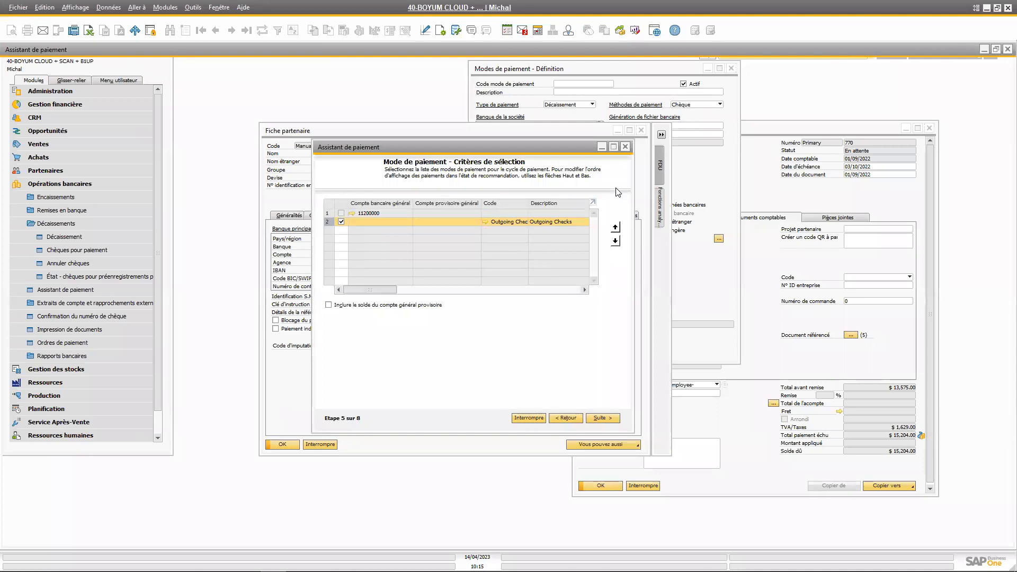
pyautogui.click(613, 147)
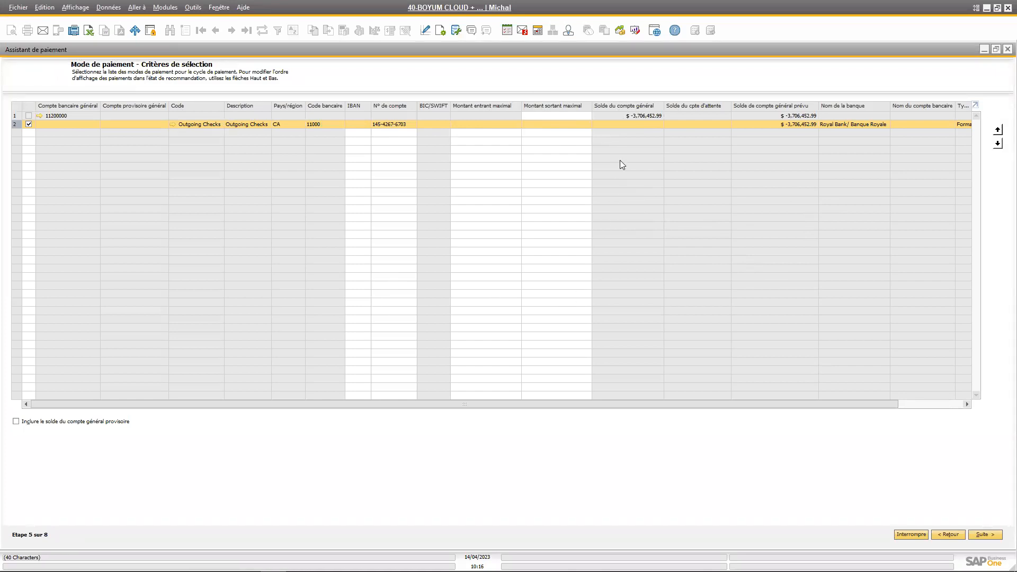
pyautogui.click(585, 126)
pyautogui.write('9999999999')
pyautogui.click(552, 126)
pyautogui.click(602, 124)
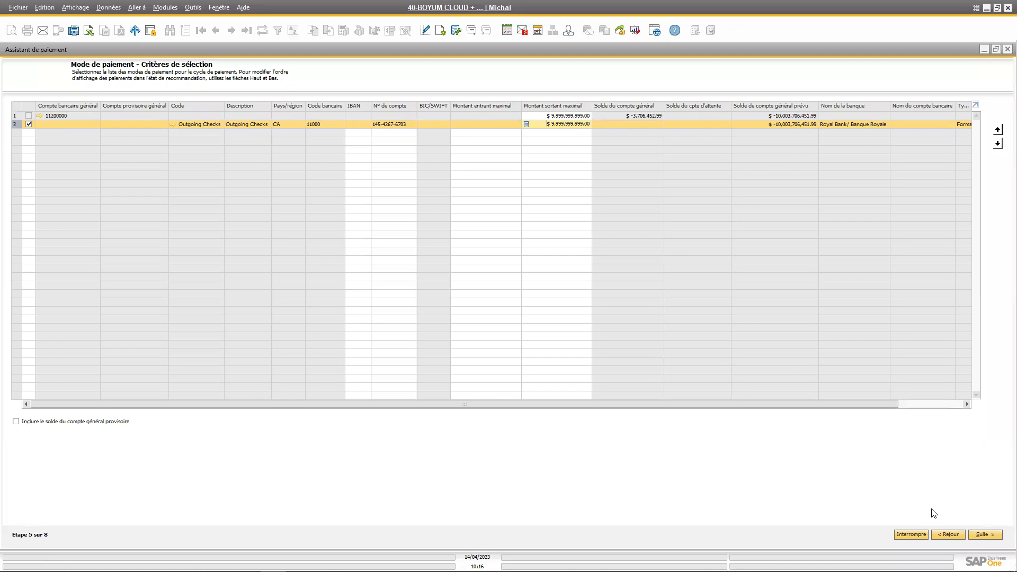
# Expand all payments in the recommendation report, clear every selection and select only document 763 of partner V10000
pyautogui.click(985, 535)
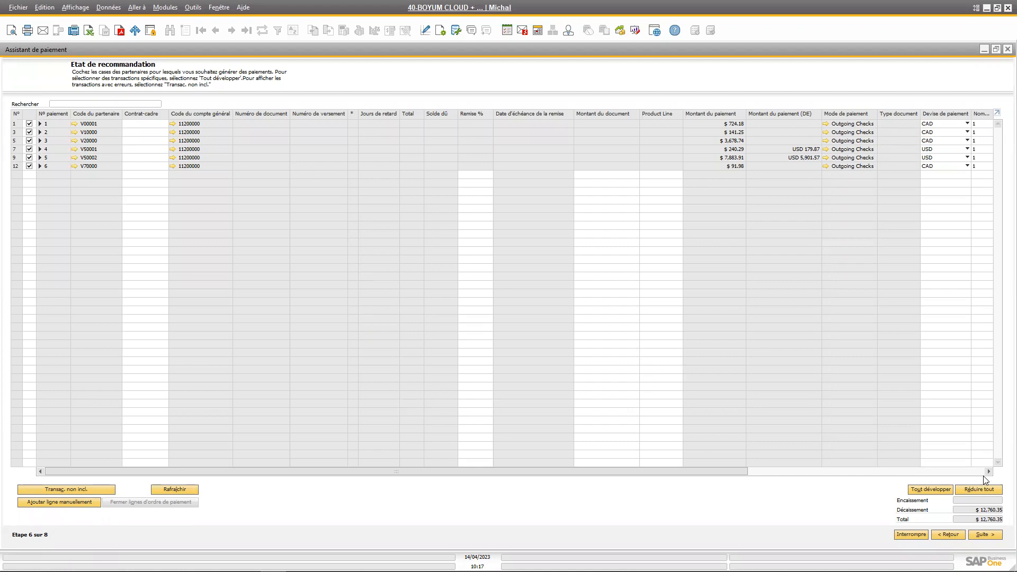
pyautogui.click(931, 491)
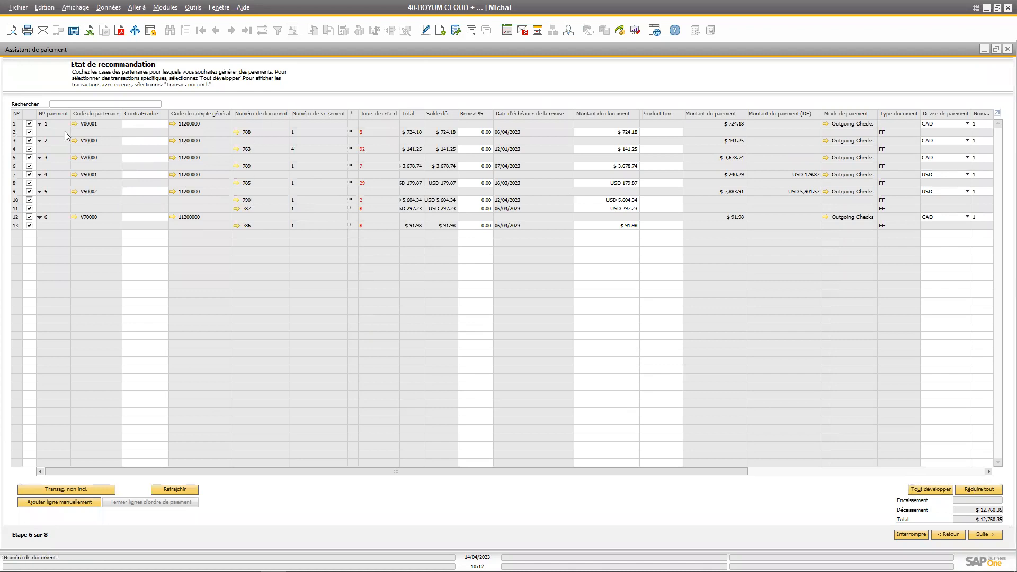
pyautogui.click(28, 115)
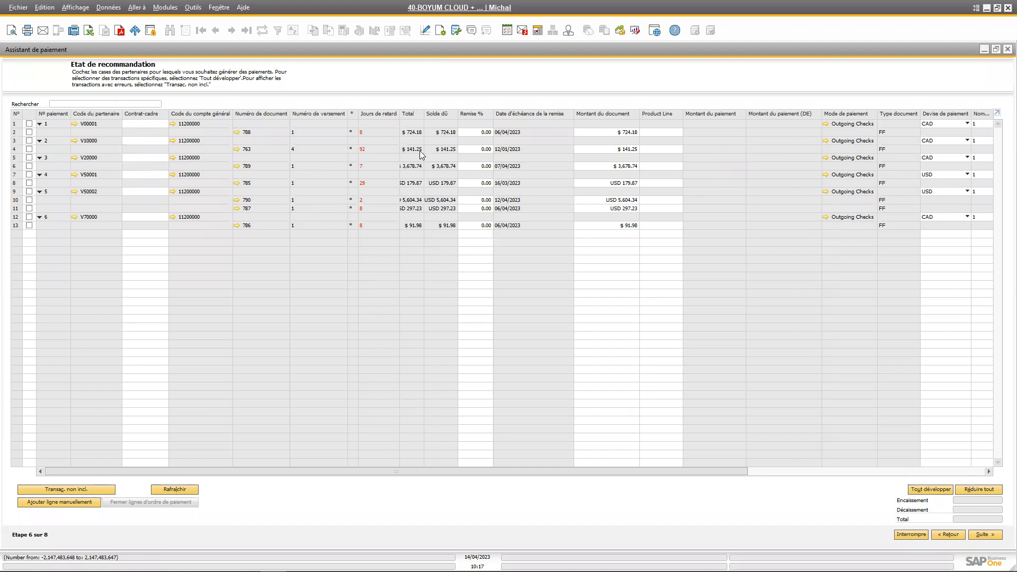
pyautogui.click(476, 149)
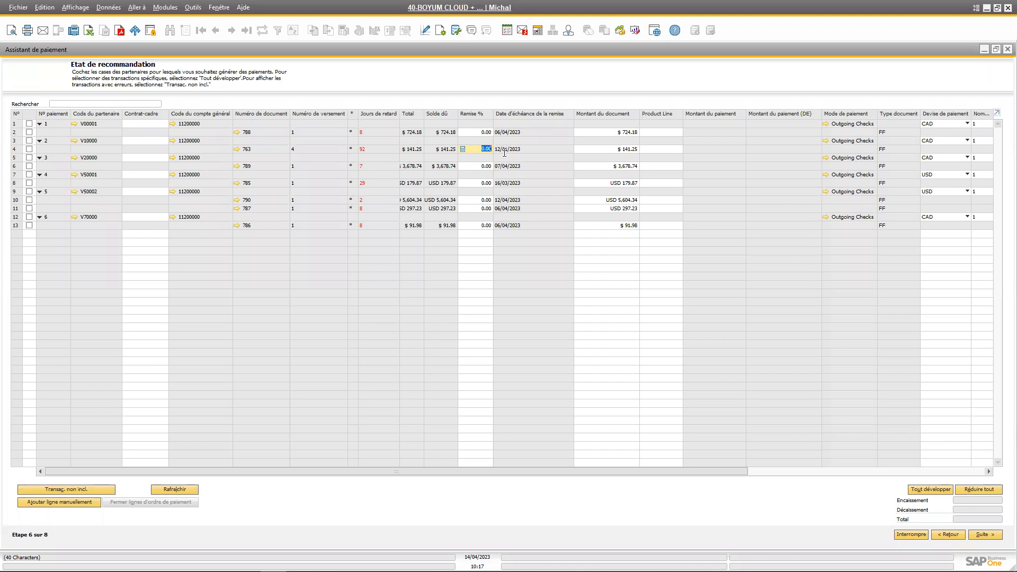
pyautogui.click(606, 151)
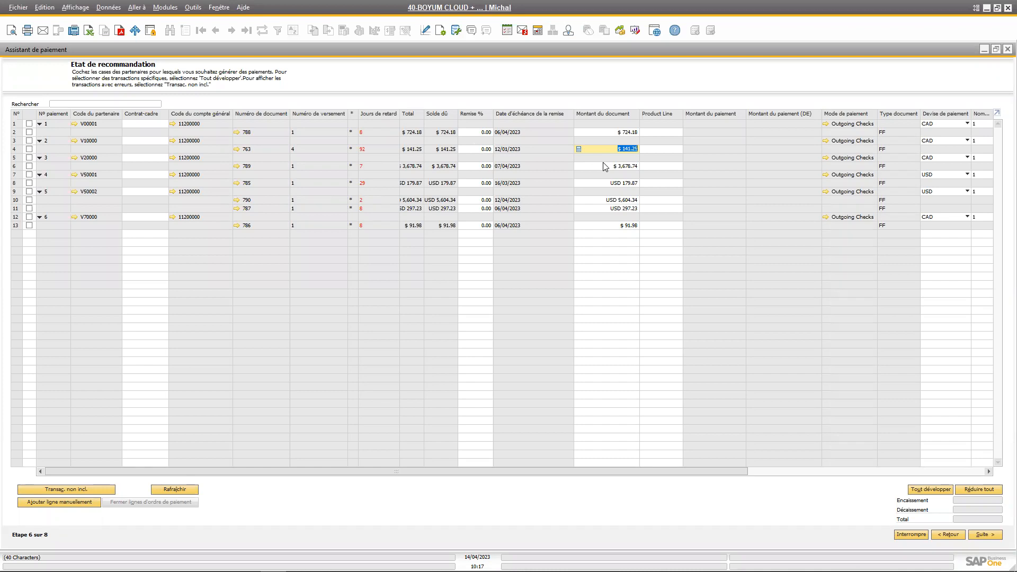
pyautogui.click(30, 149)
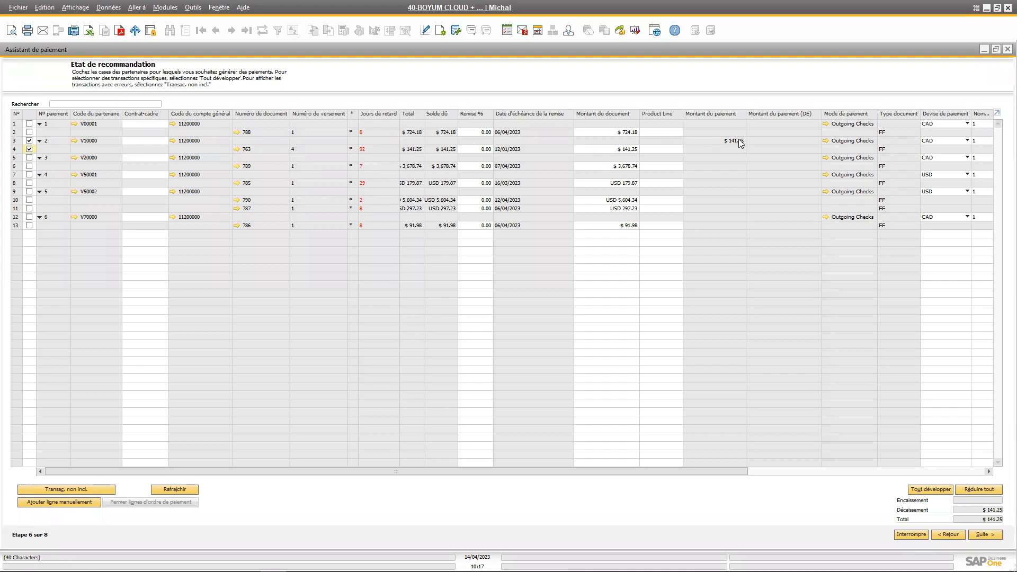
# Advance to the save options and save the cycle with Sauvegarder recommandations, continuing to the simulation summary
pyautogui.click(969, 533)
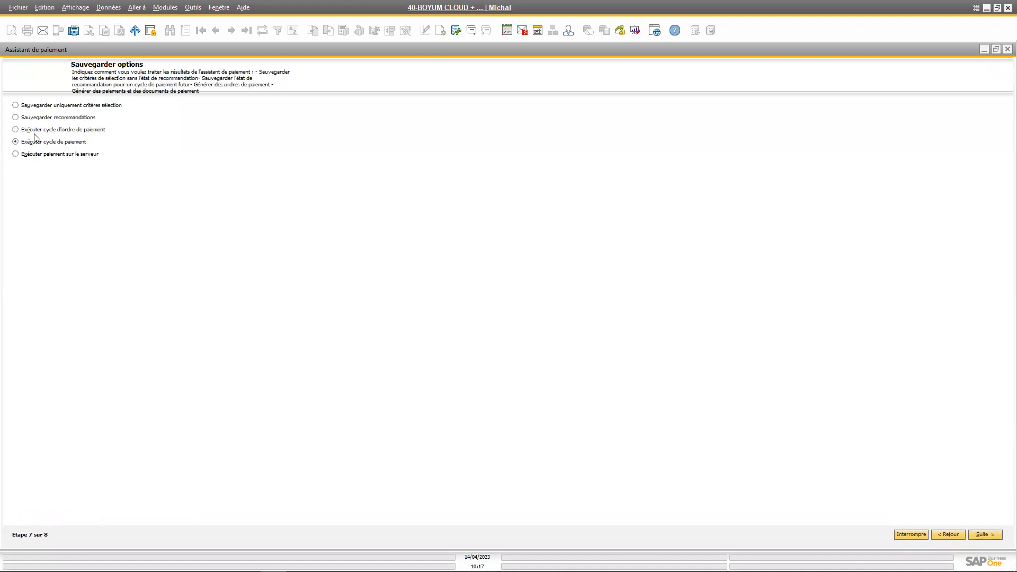
pyautogui.click(25, 118)
pyautogui.click(986, 535)
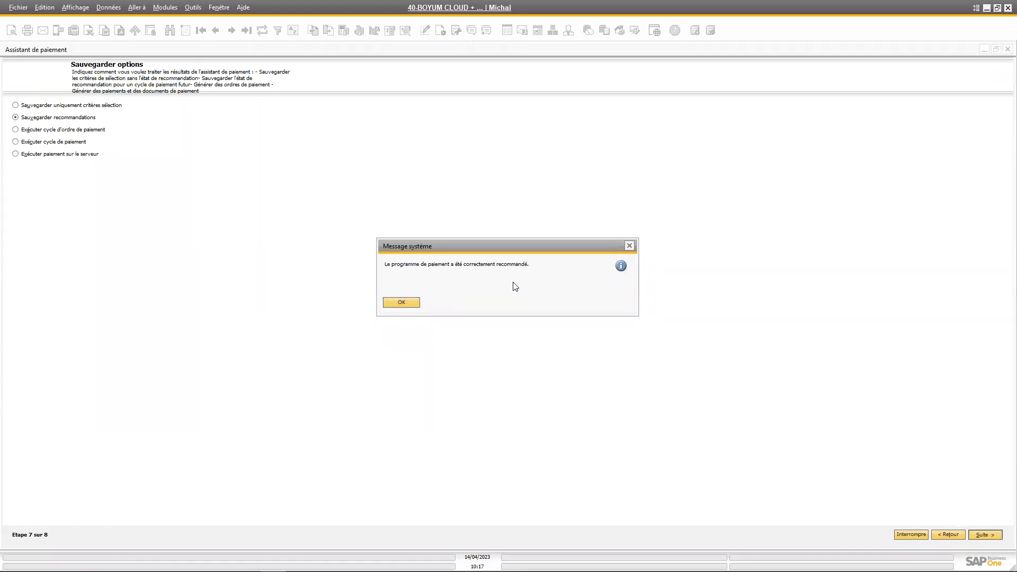
pyautogui.click(410, 304)
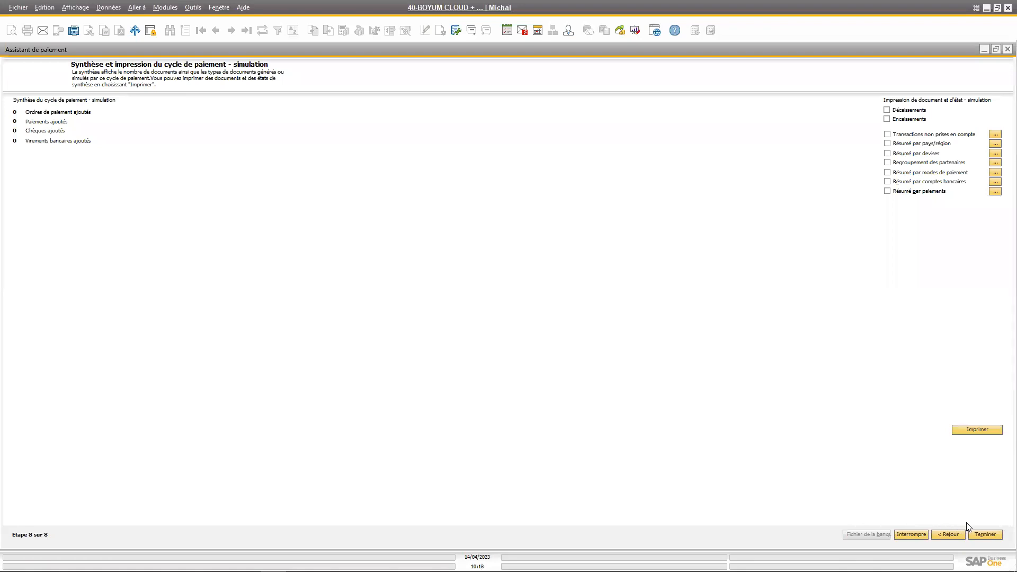
# Finish the simulation run, restart the payment wizard and choose to load a saved payment cycle, selecting TEST2
pyautogui.click(986, 535)
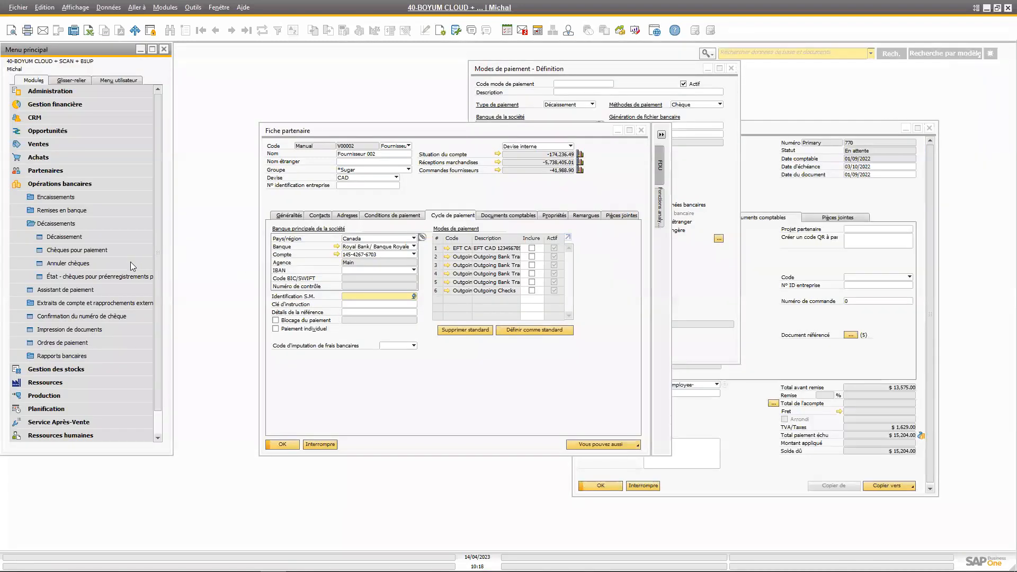
pyautogui.click(78, 290)
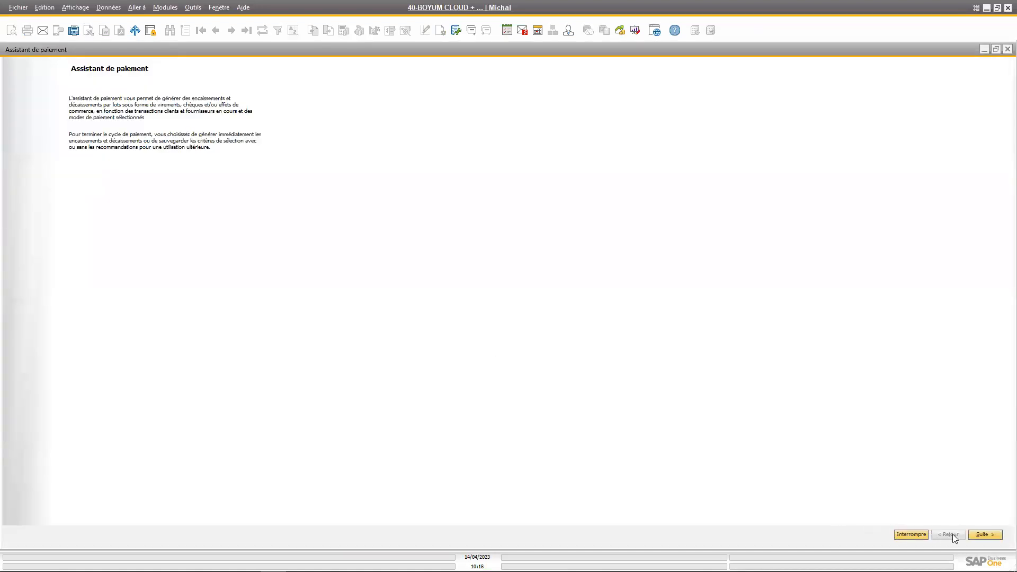
pyautogui.press('Return')
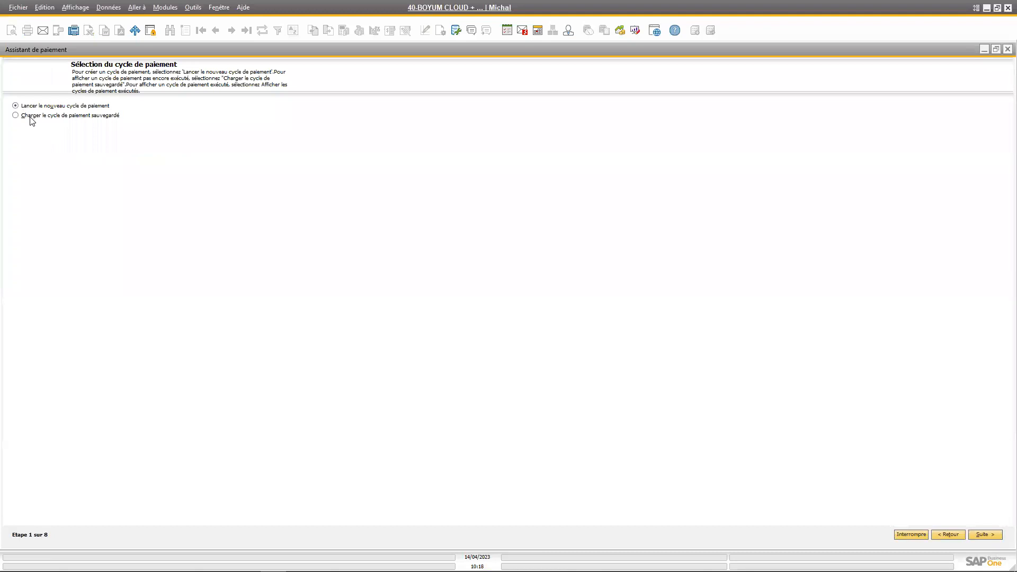
pyautogui.click(69, 116)
pyautogui.click(82, 149)
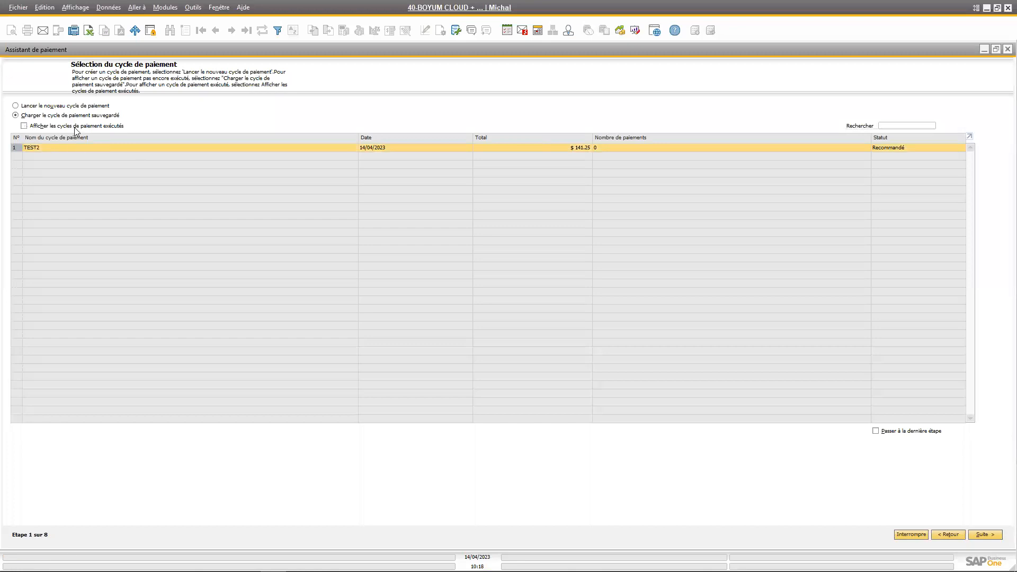
# Display the executed payment cycles for review, hide them again and reselect the saved TEST2 cycle
pyautogui.click(75, 129)
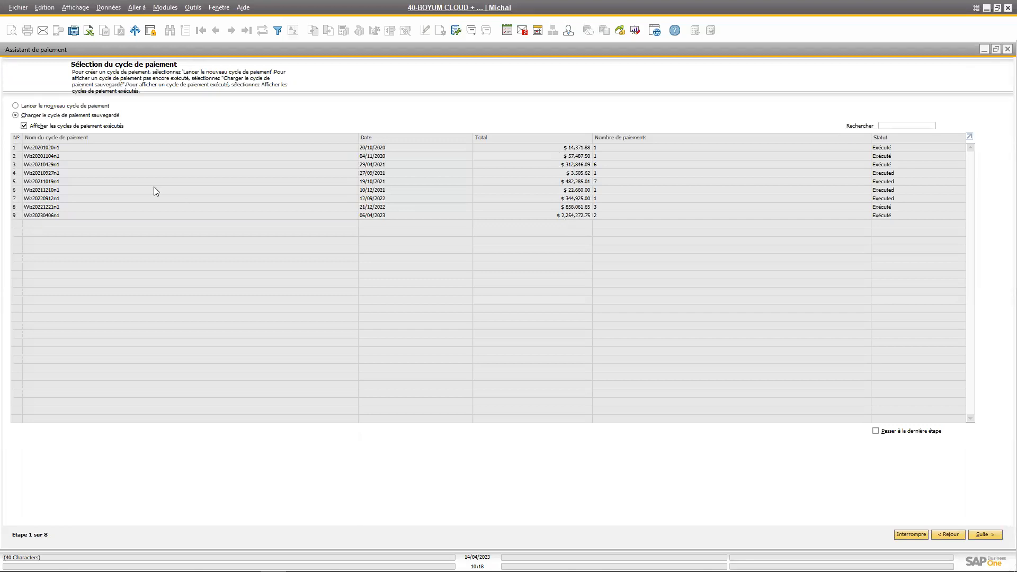
pyautogui.click(24, 126)
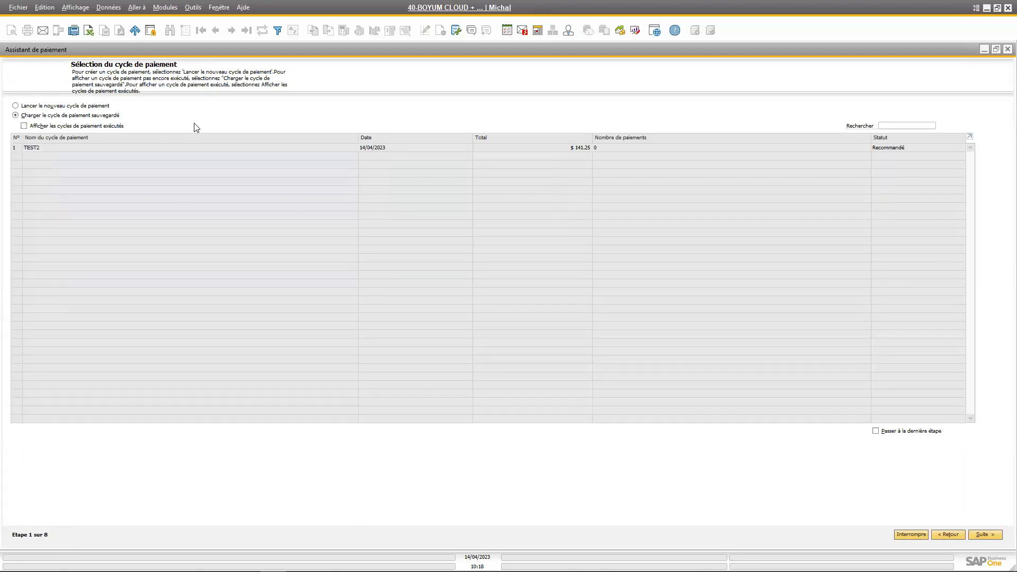
pyautogui.click(180, 148)
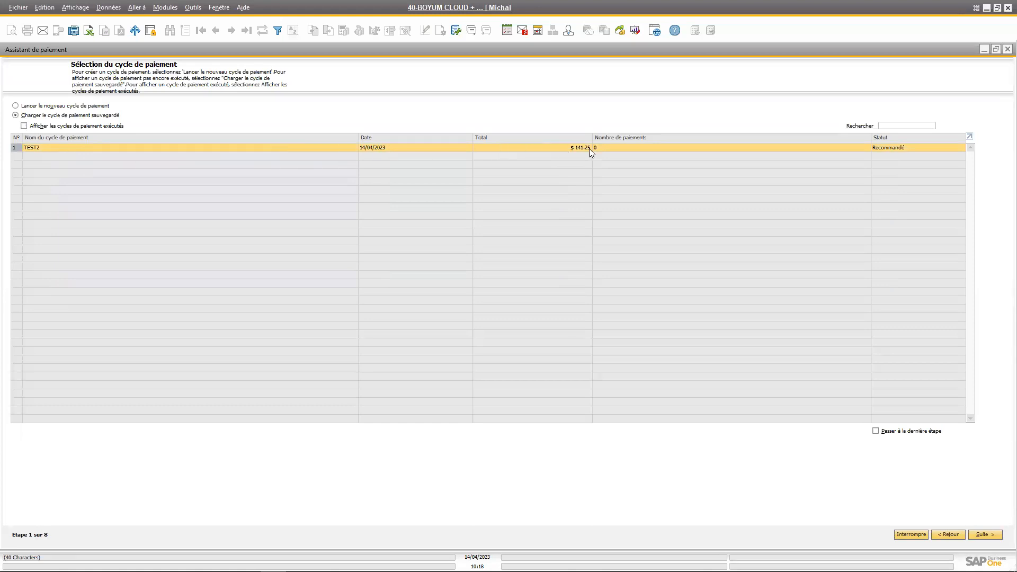
# Review the skip-to-last-step option, general parameters and row commands for the TEST2 cycle, staying on the cycle selection without cancelling it
pyautogui.click(876, 431)
pyautogui.click(877, 431)
pyautogui.click(985, 536)
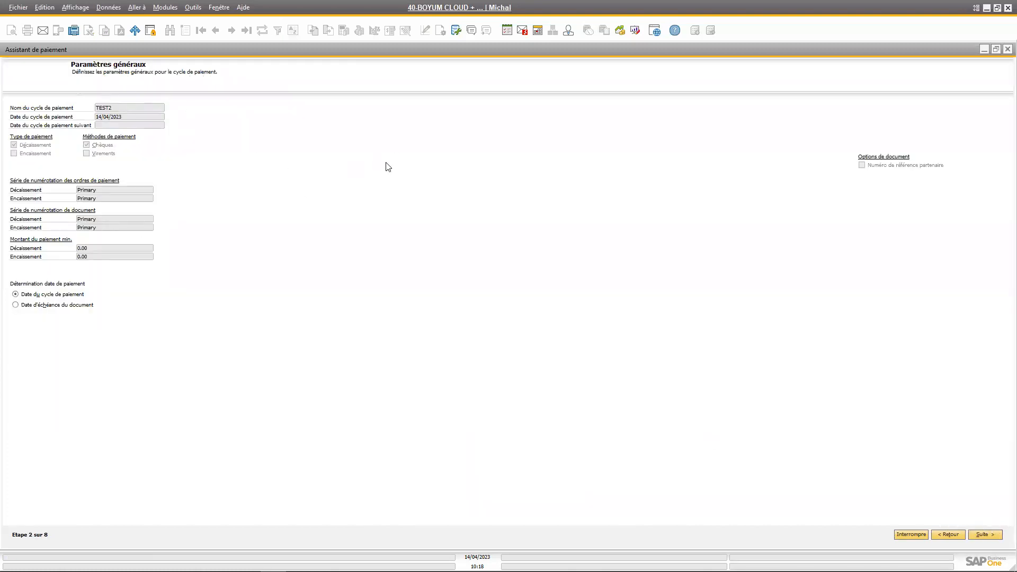
pyautogui.click(945, 537)
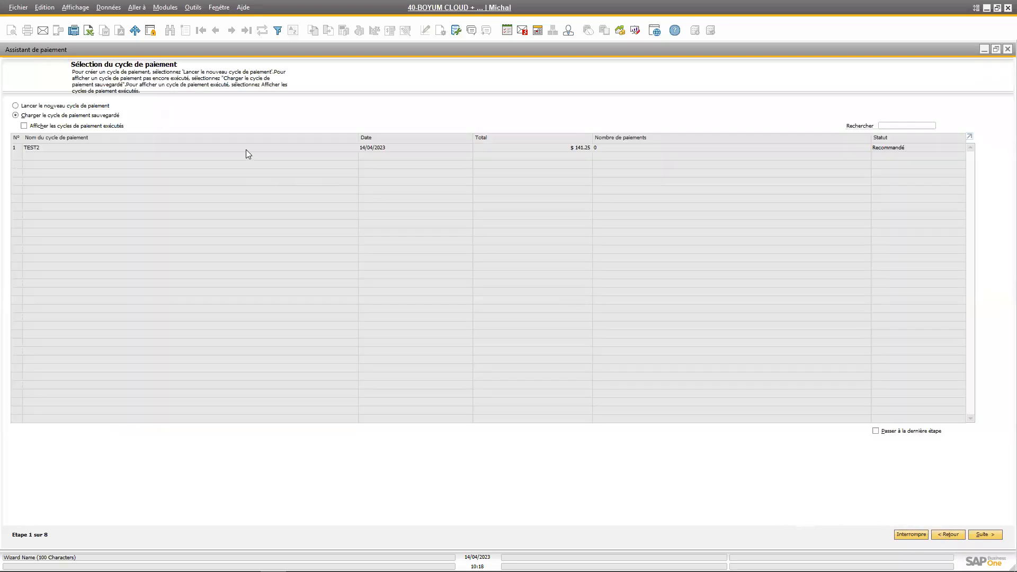
pyautogui.click(143, 147)
pyautogui.rightClick(143, 148)
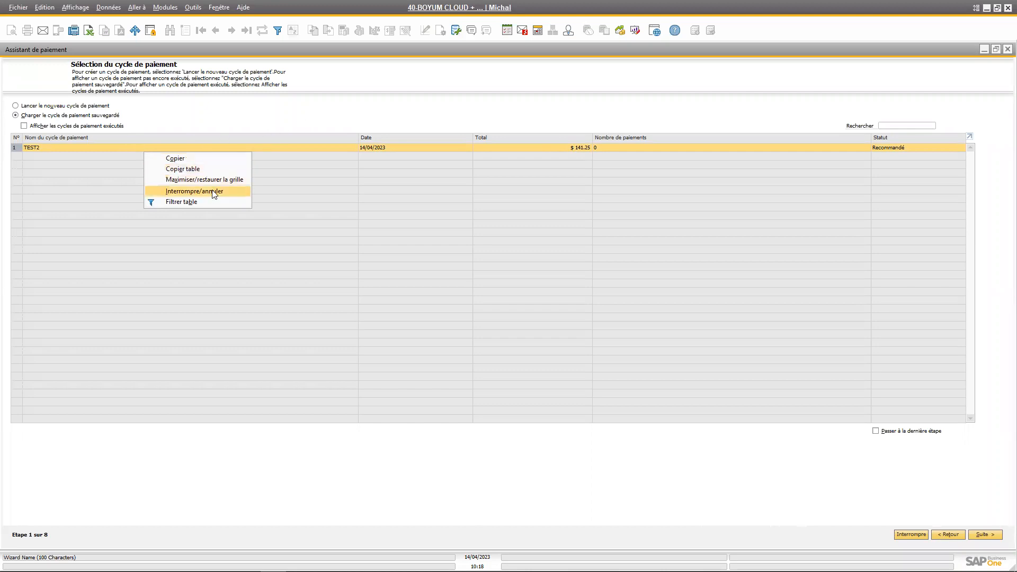
pyautogui.click(326, 141)
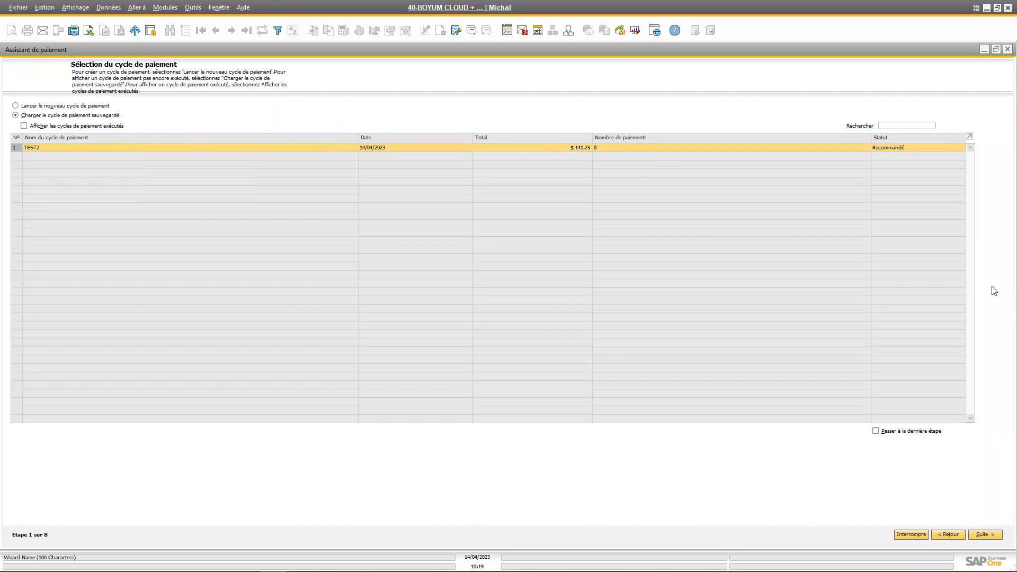
# Load the saved TEST2 cycle, advance through its criteria to the recommendation report and expand all payments
pyautogui.click(989, 535)
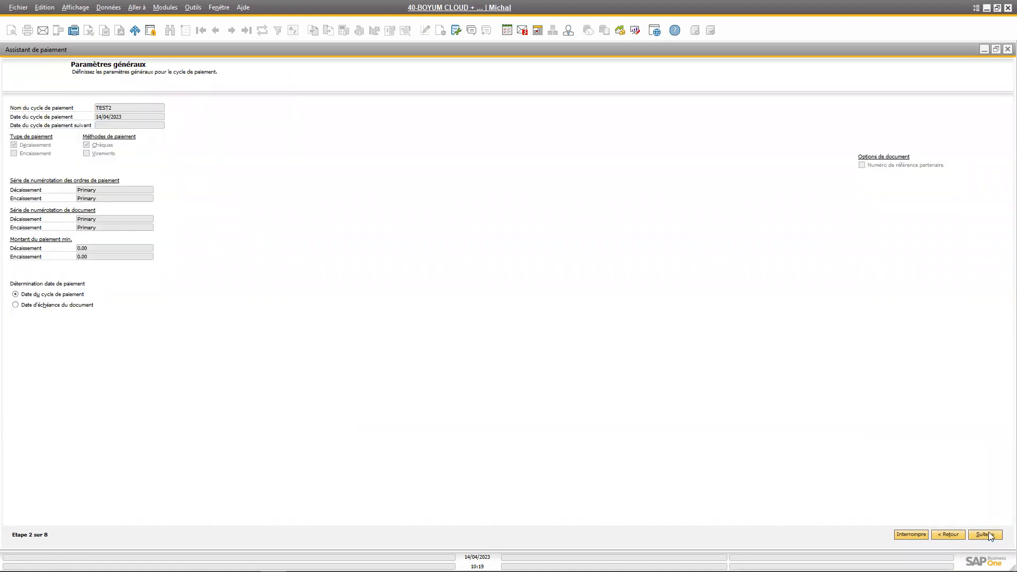
pyautogui.click(989, 535)
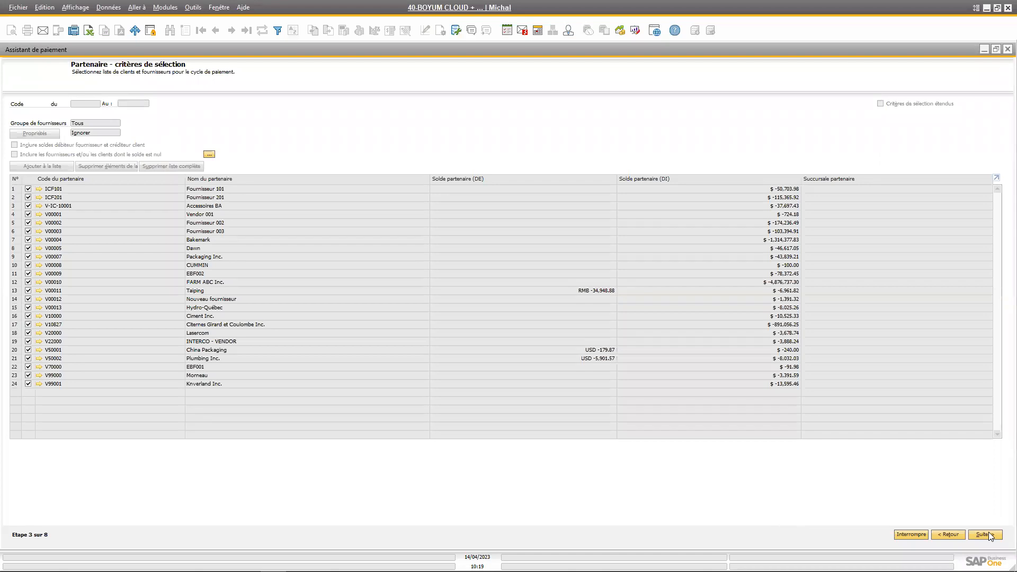
pyautogui.click(987, 535)
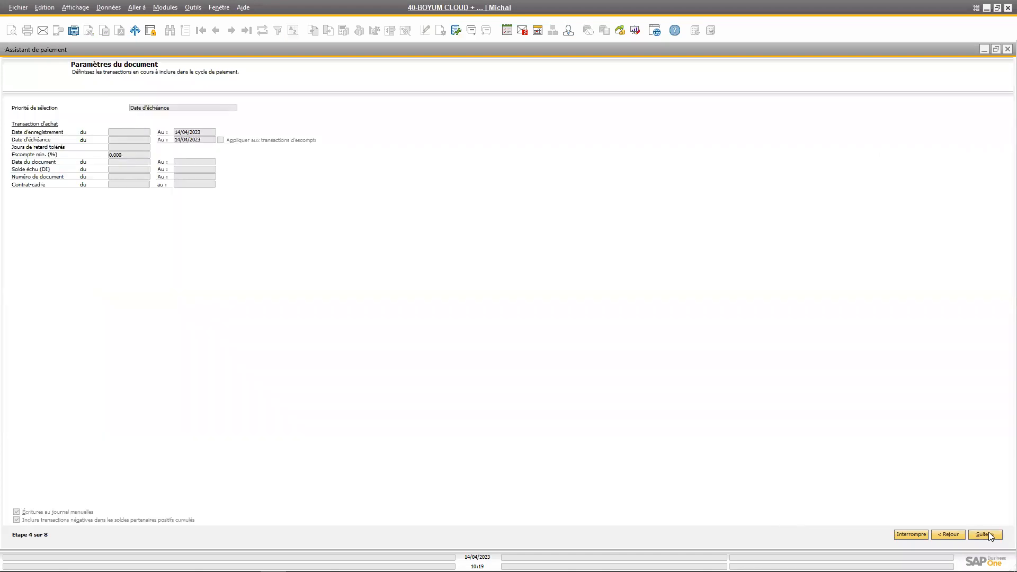
pyautogui.click(987, 535)
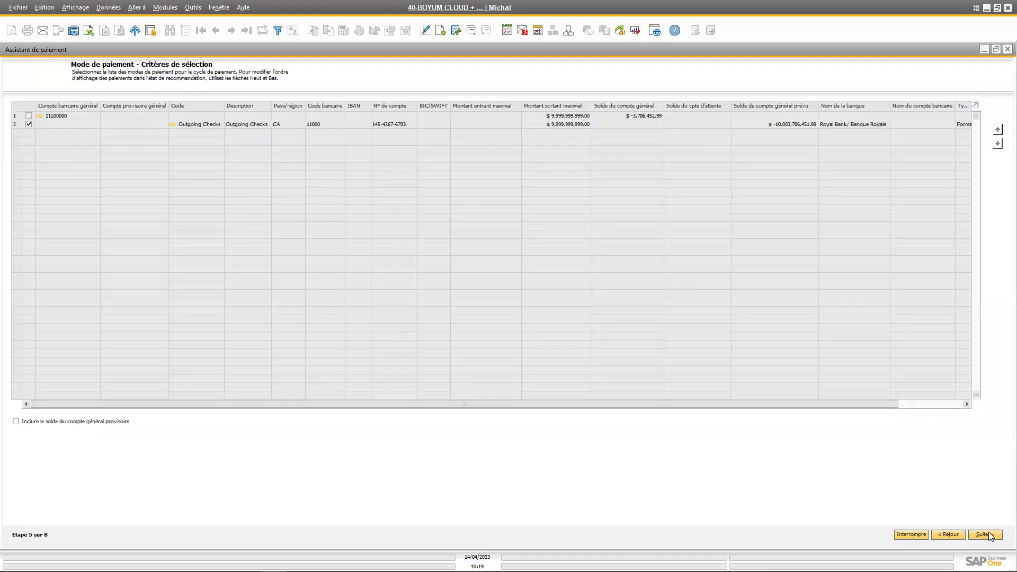
pyautogui.click(988, 535)
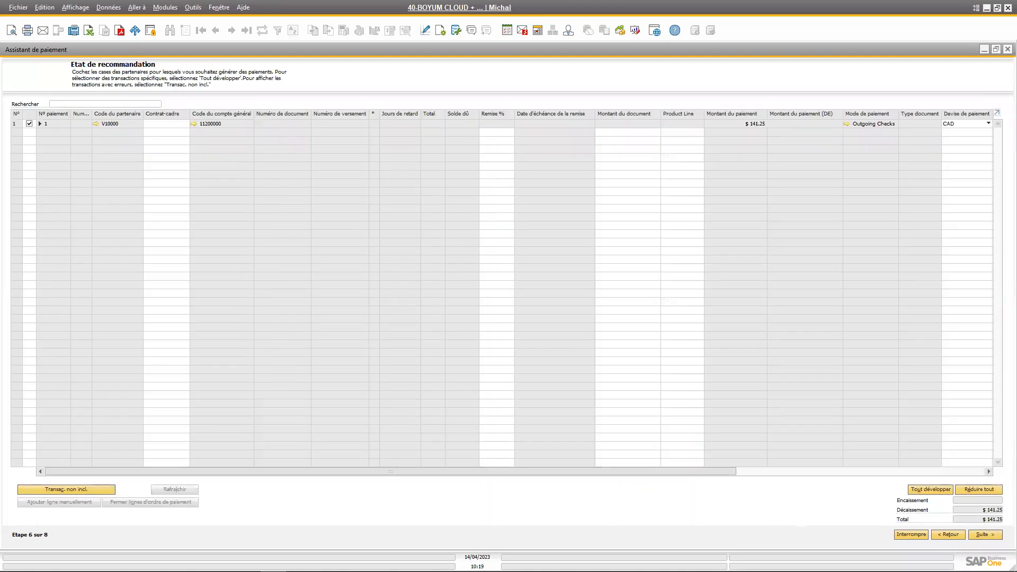
pyautogui.click(919, 492)
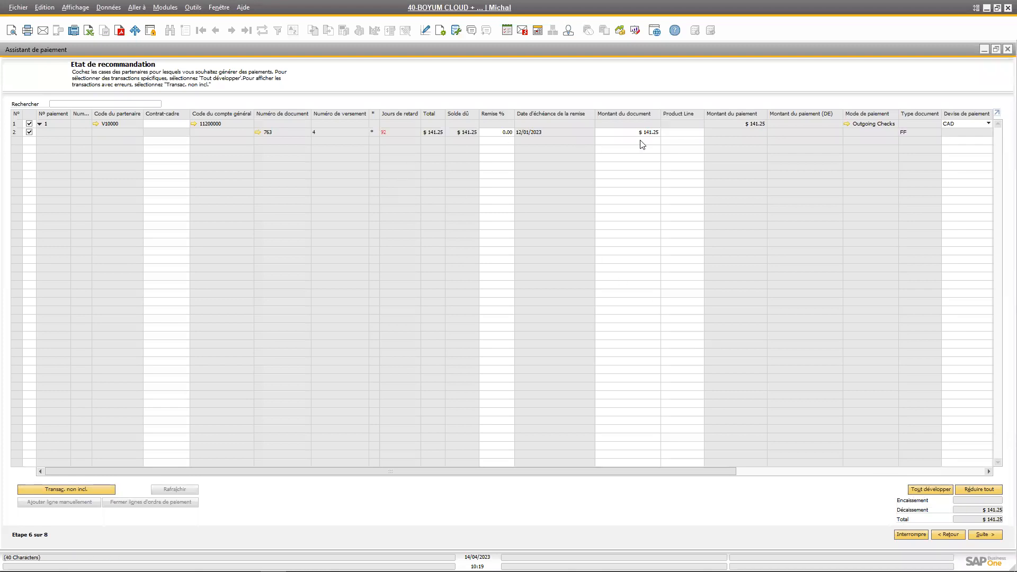
# Advance to the save options and run the cycle with Exécuter cycle de paiement, confirming the generation of payment documents
pyautogui.click(983, 536)
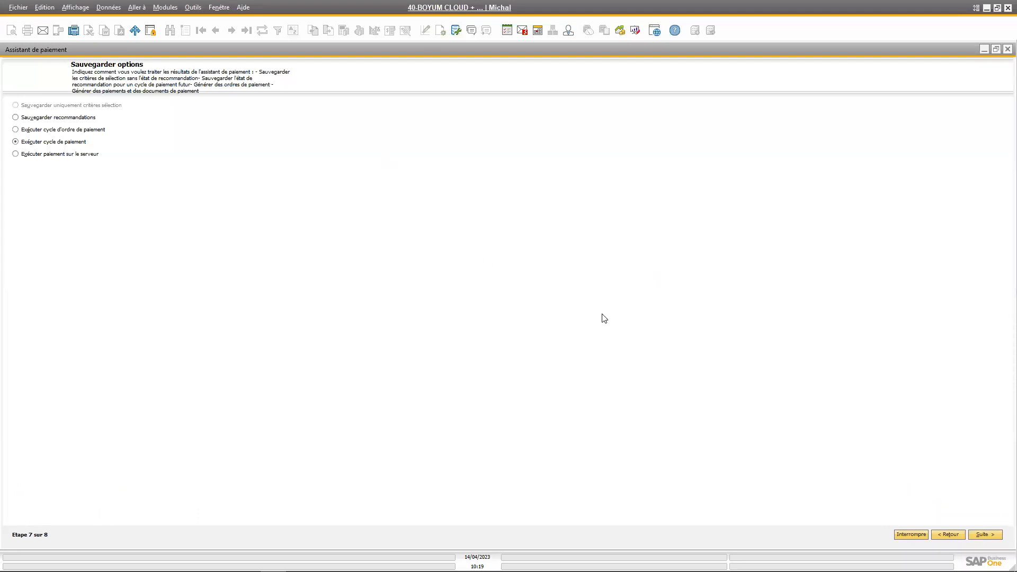
pyautogui.click(990, 535)
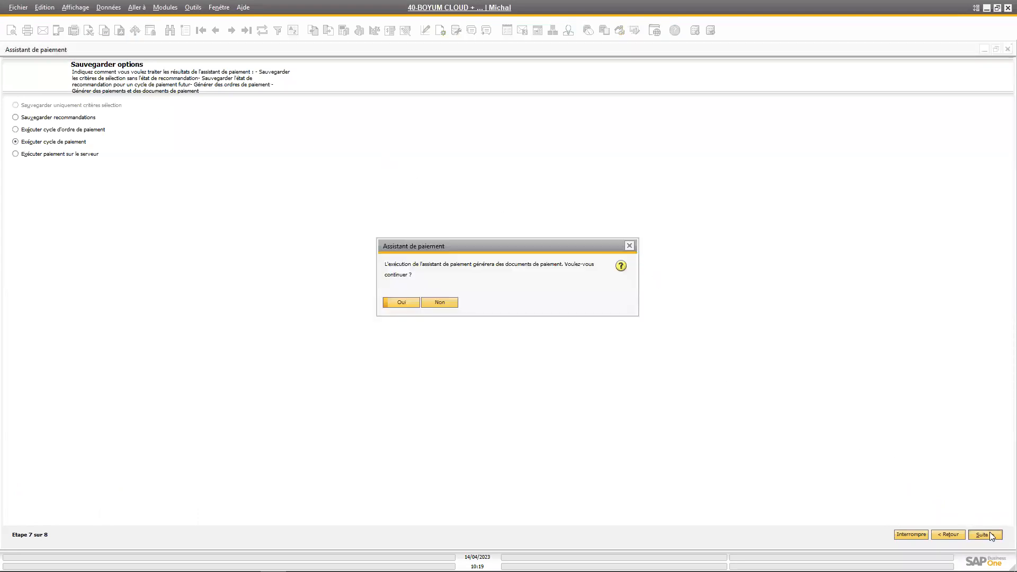
pyautogui.click(407, 300)
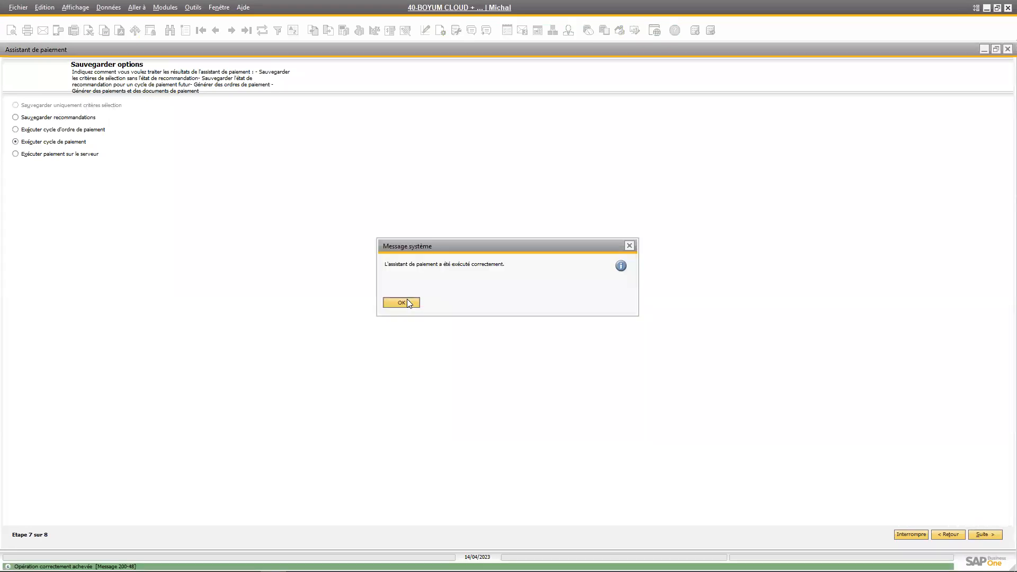
pyautogui.click(407, 302)
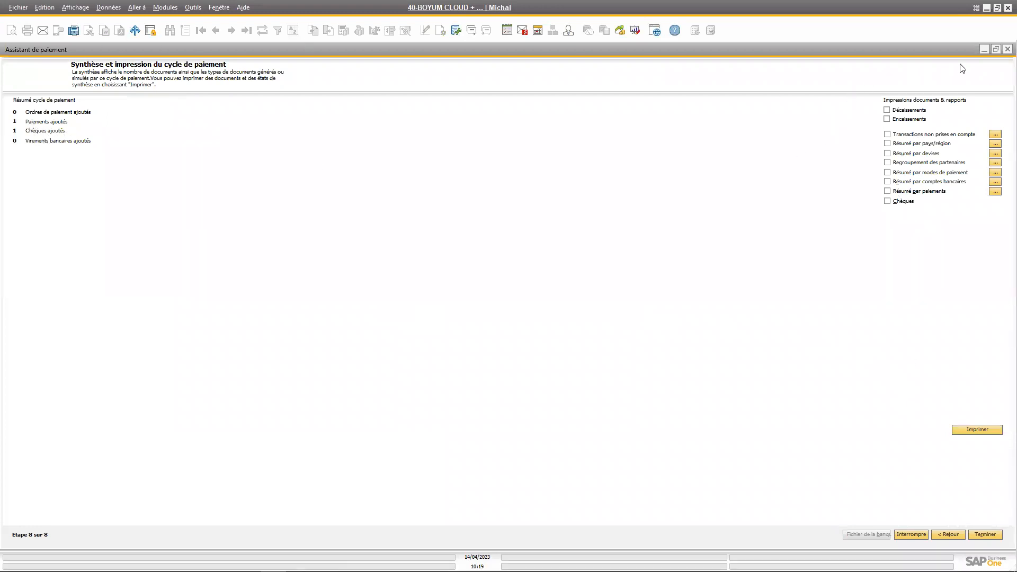
# Restore the wizard to a smaller window and display the latest record in Chèques pour paiement beside it
pyautogui.click(997, 49)
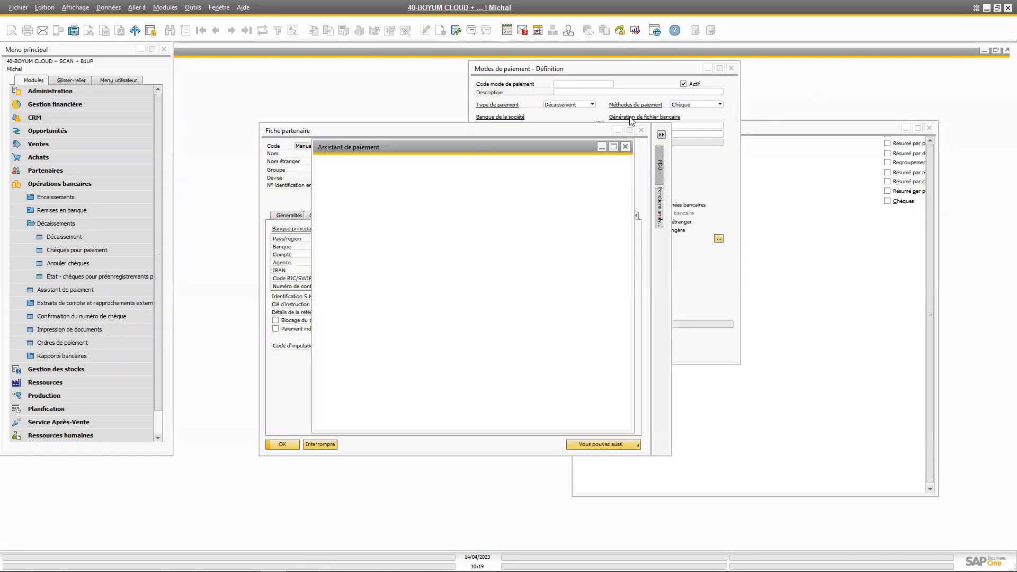
pyautogui.moveTo(462, 145); pyautogui.dragTo(641, 133)
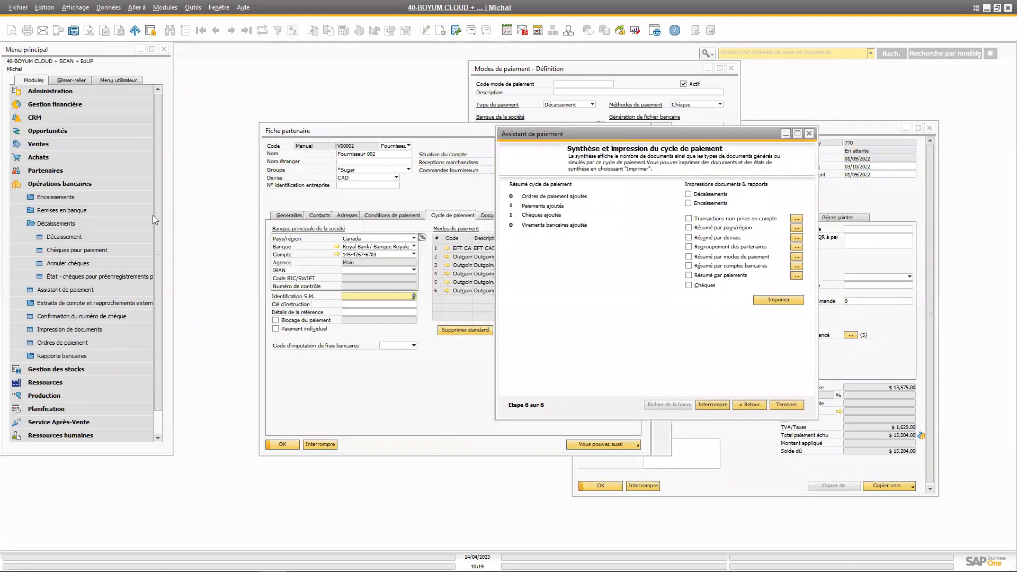
pyautogui.click(71, 247)
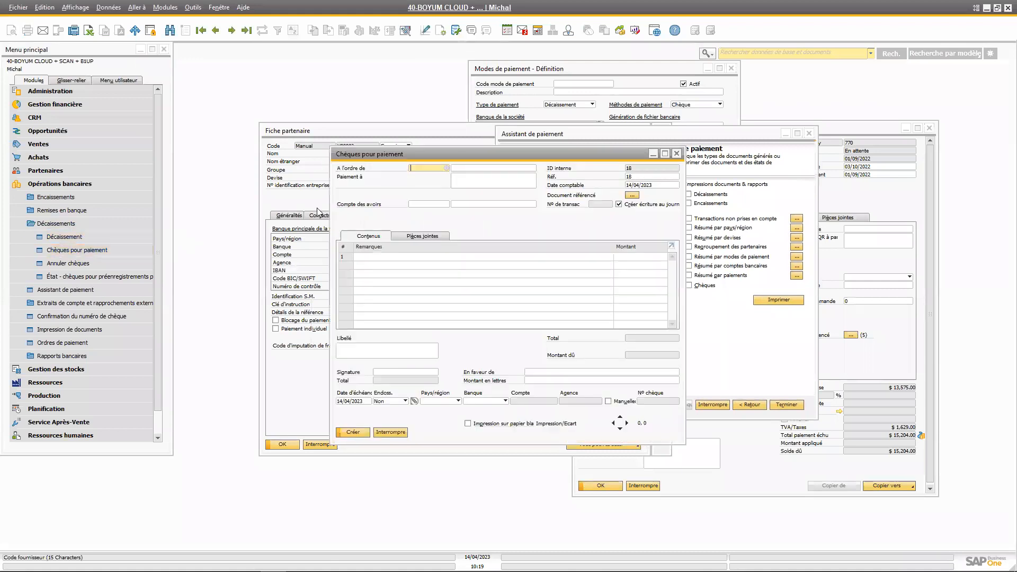
pyautogui.moveTo(366, 154); pyautogui.dragTo(150, 168)
pyautogui.click(249, 31)
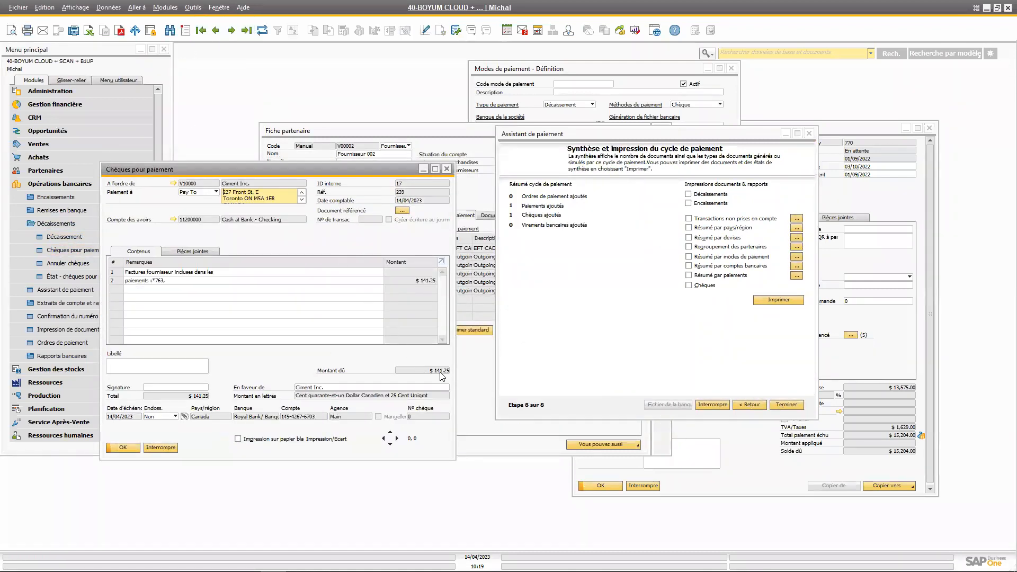
pyautogui.moveTo(279, 172); pyautogui.dragTo(312, 156)
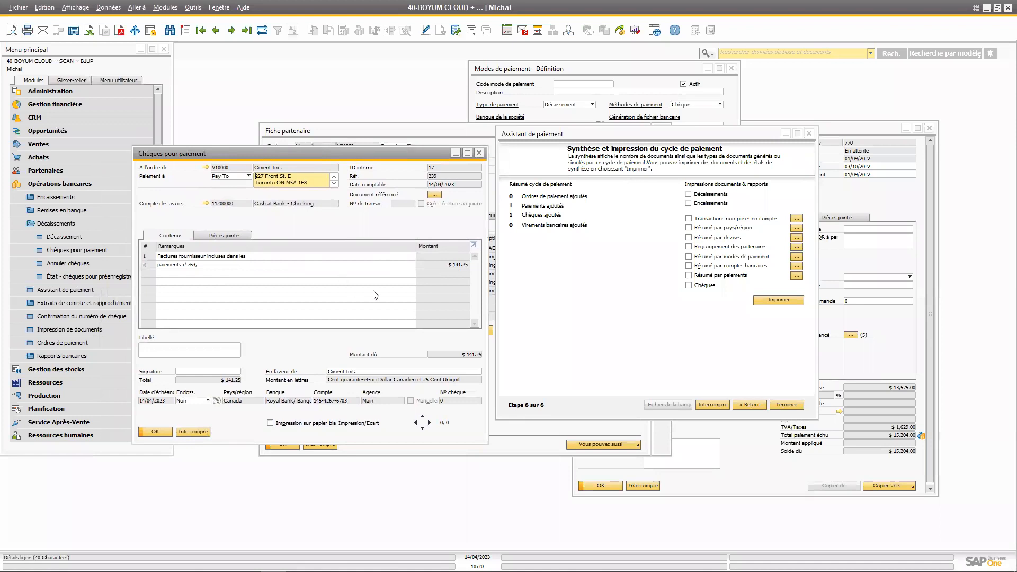
# View the commands available for the check record, close the check window and bring the payment cycle summary into view
pyautogui.rightClick(382, 338)
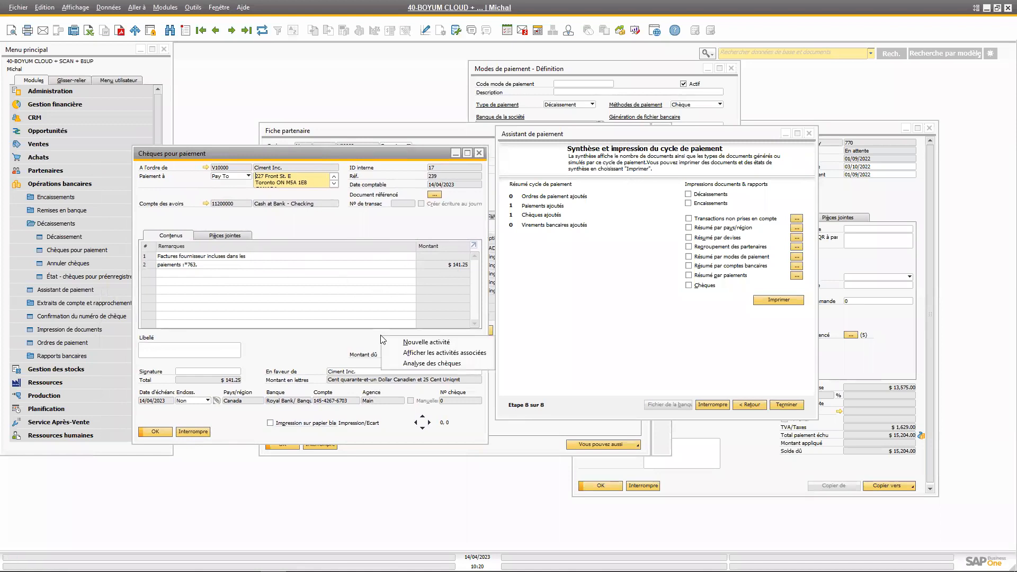
pyautogui.click(398, 215)
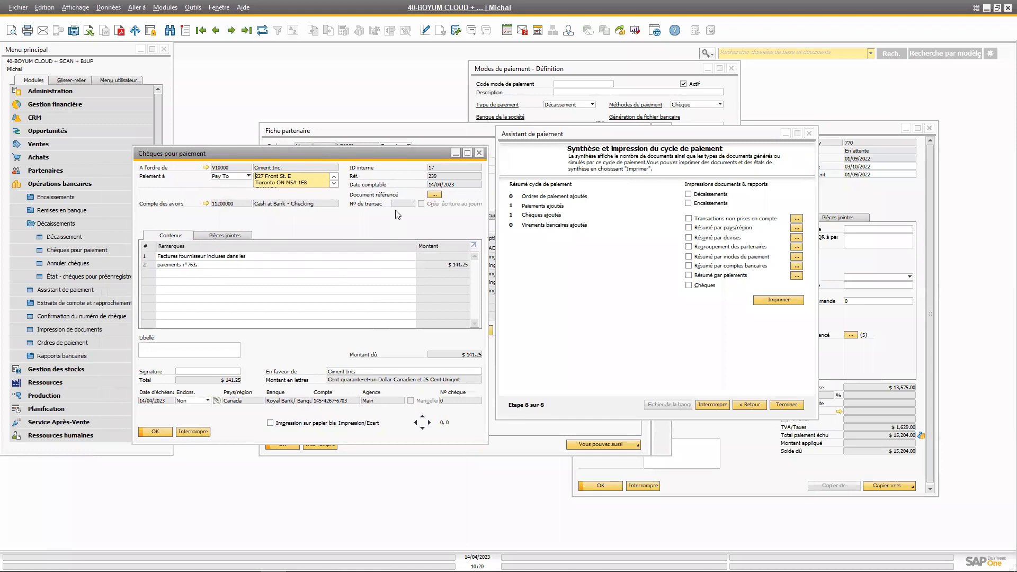
pyautogui.moveTo(409, 152); pyautogui.dragTo(424, 166)
pyautogui.click(494, 166)
pyautogui.moveTo(543, 138); pyautogui.dragTo(489, 197)
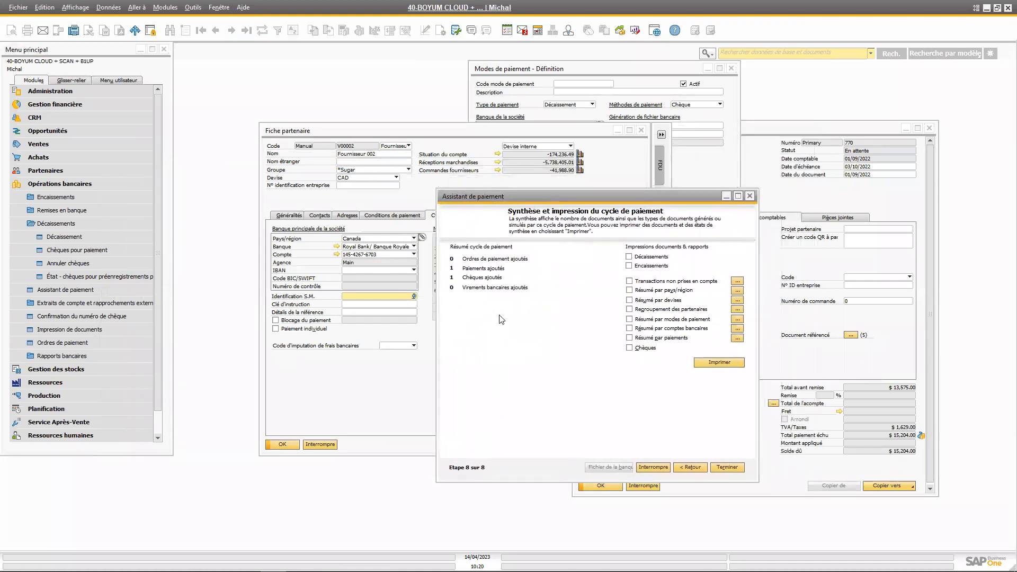
pyautogui.moveTo(514, 201); pyautogui.dragTo(494, 202)
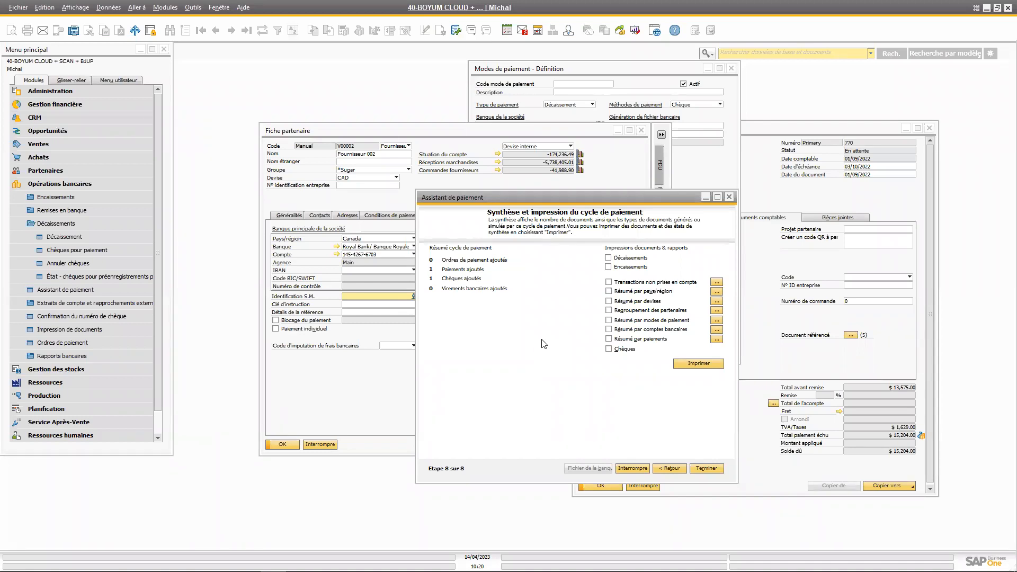
pyautogui.moveTo(540, 198); pyautogui.dragTo(518, 204)
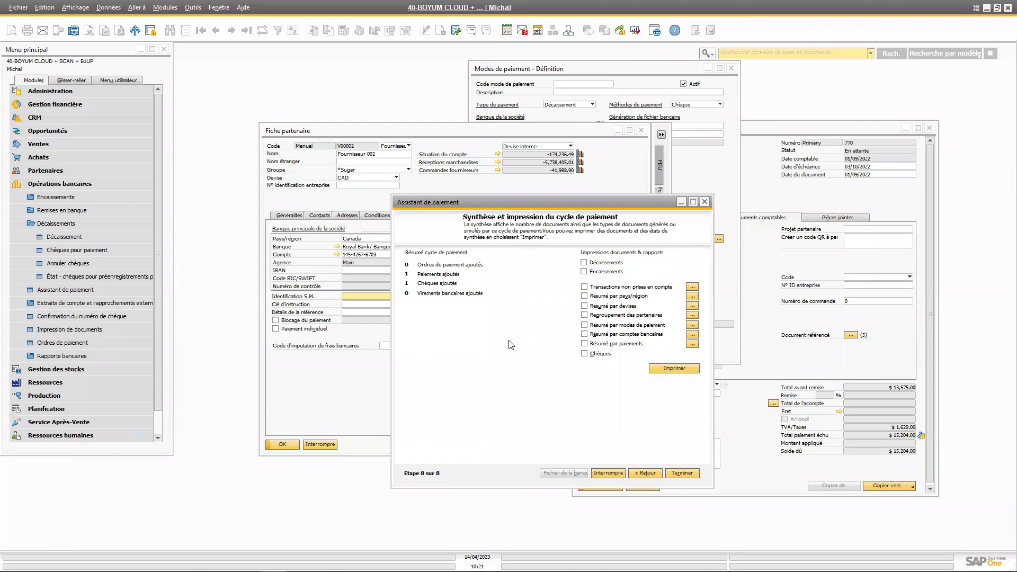
pyautogui.moveTo(557, 200); pyautogui.dragTo(490, 205)
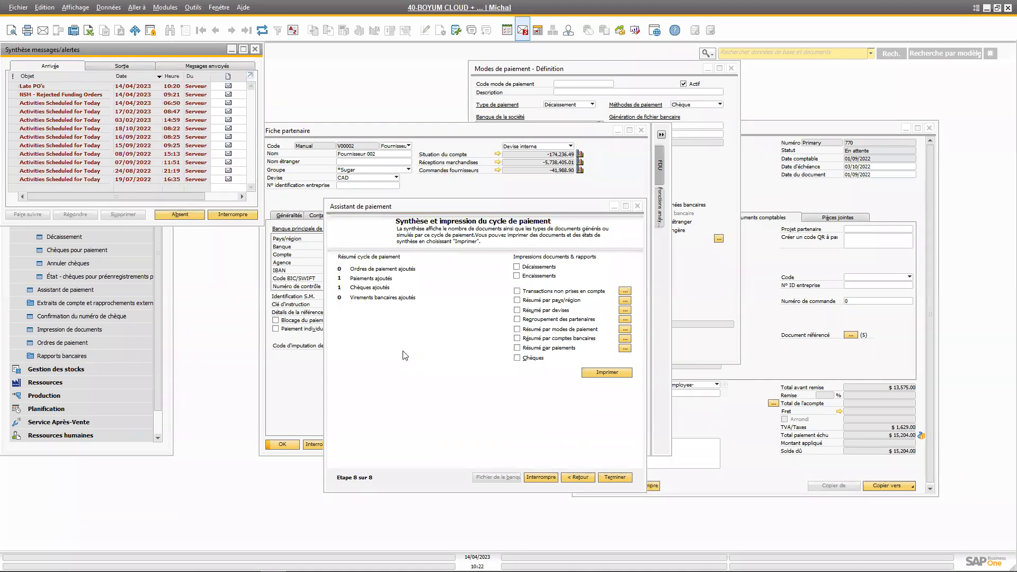
# Close the messages and alerts overview, then switch to the PowerPoint slide show and advance to the Conclusion slide
pyautogui.click(255, 49)
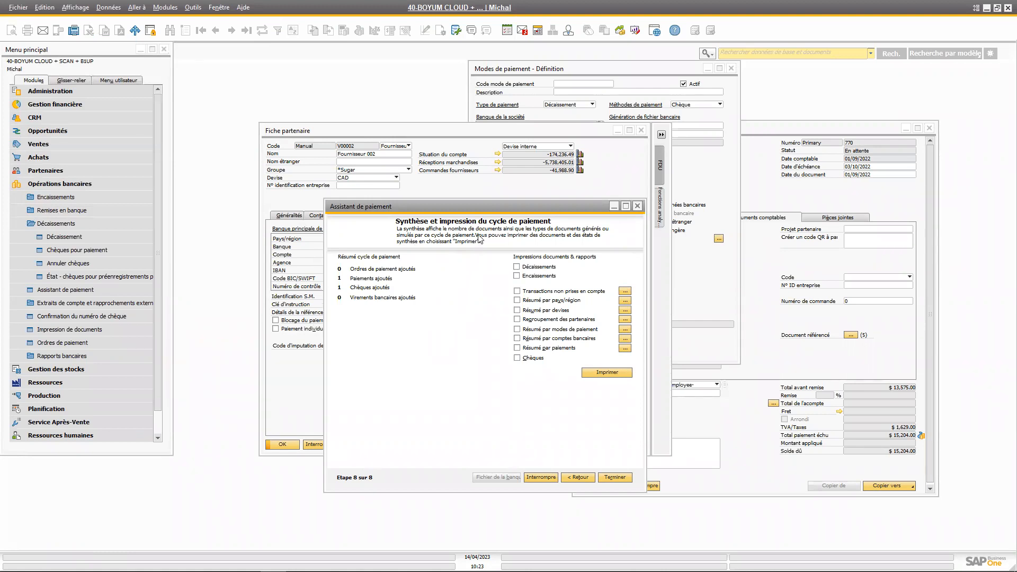
pyautogui.moveTo(486, 204); pyautogui.dragTo(488, 180)
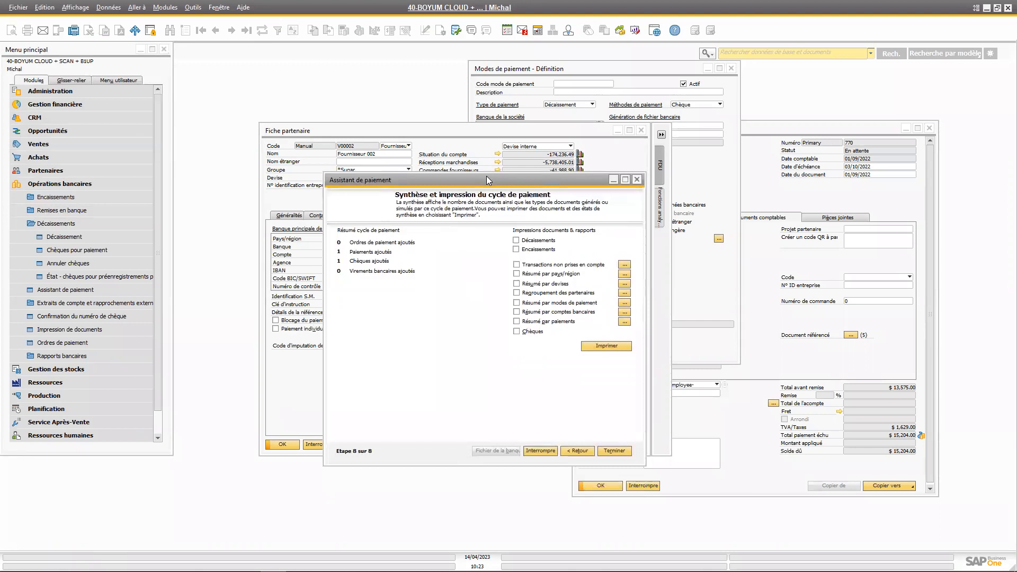
pyautogui.moveTo(602, 545)
pyautogui.moveTo(245, 559)
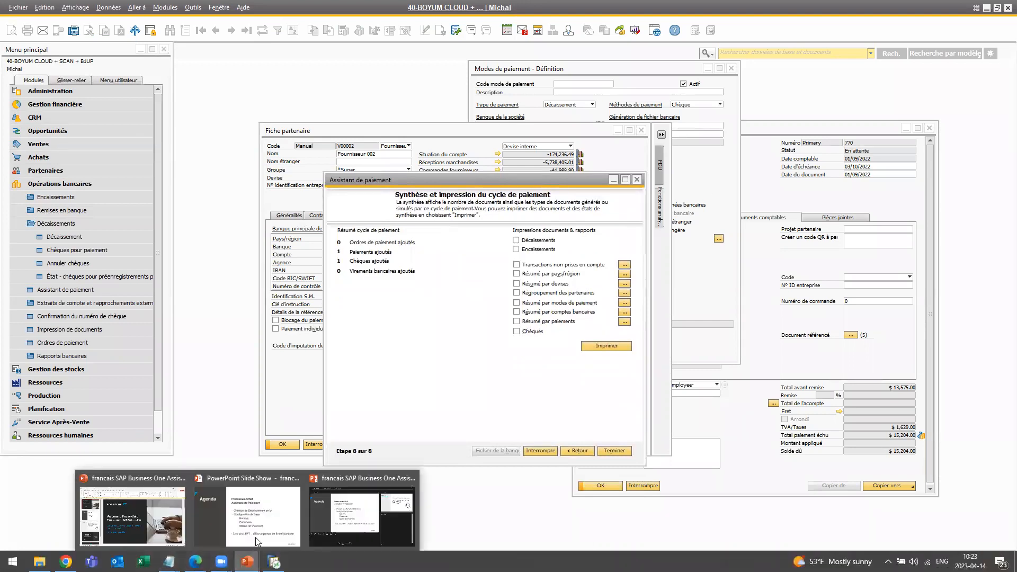
pyautogui.click(281, 515)
pyautogui.click(450, 360)
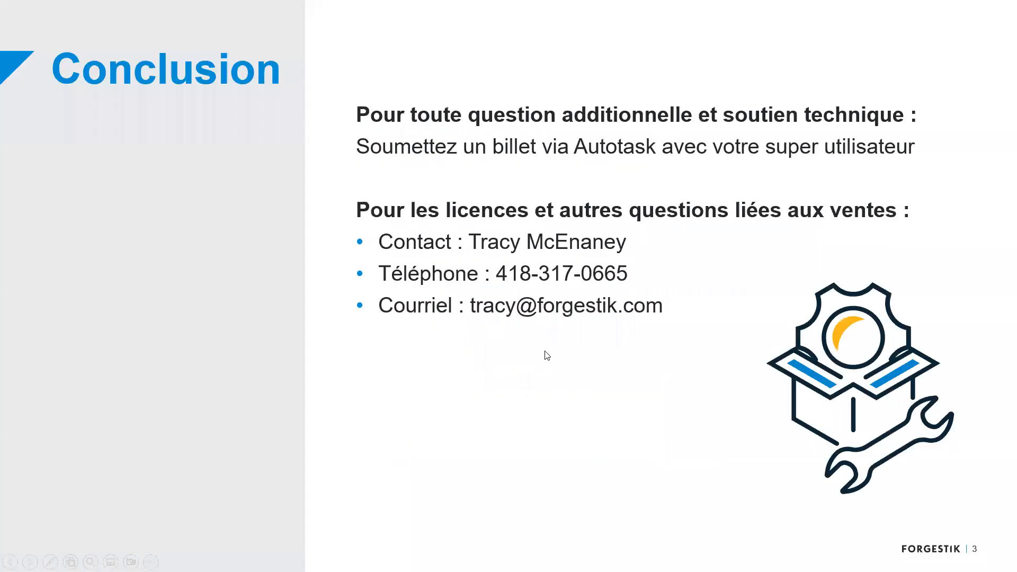